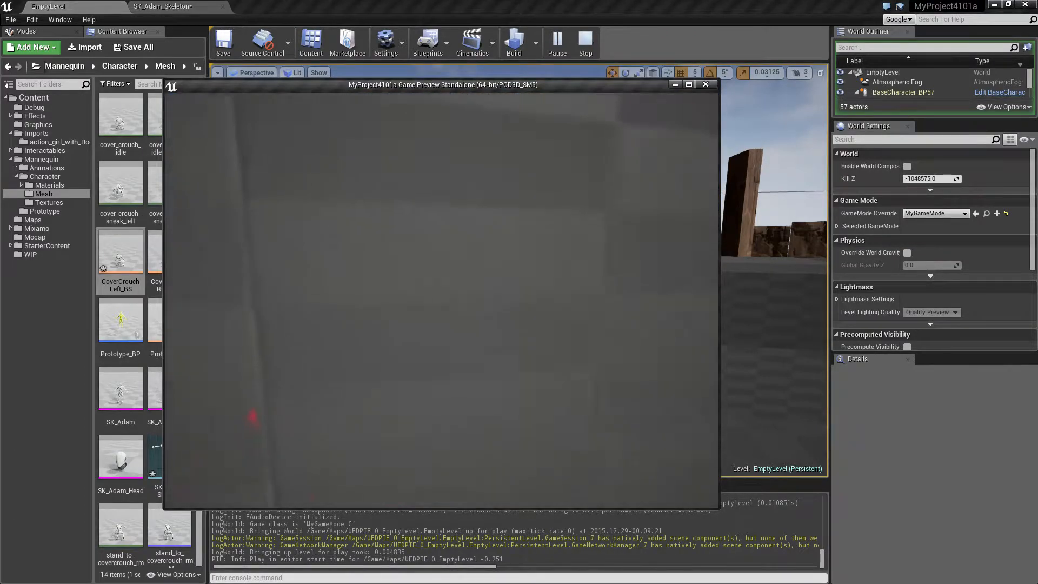
Step: Check the first-person view beside the wall in the running game preview and stop the preview
{"action": "key", "text": "f"}
{"action": "key", "text": "w"}
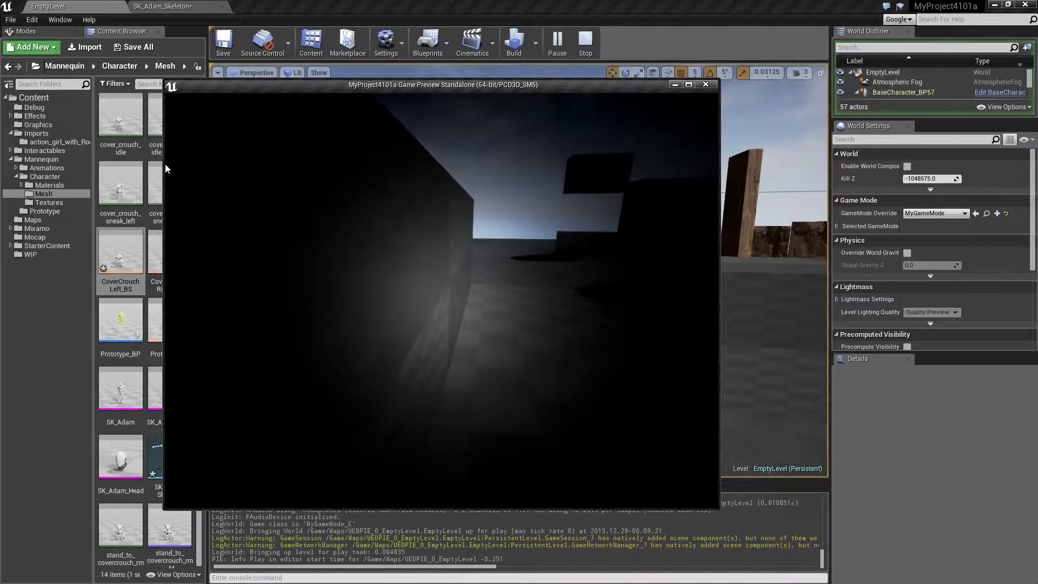
{"action": "key", "text": "Escape"}
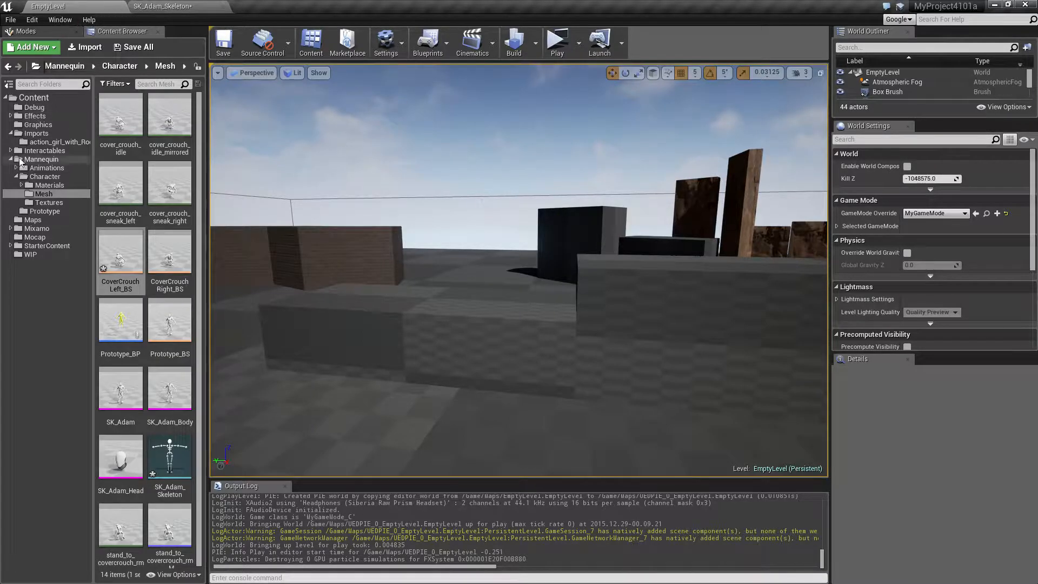
Step: Open BaseCharacter_BP from the Mannequin folder and bring up the Event Tick section of its Event Graph
{"action": "left_click", "coordinate": [38, 159]}
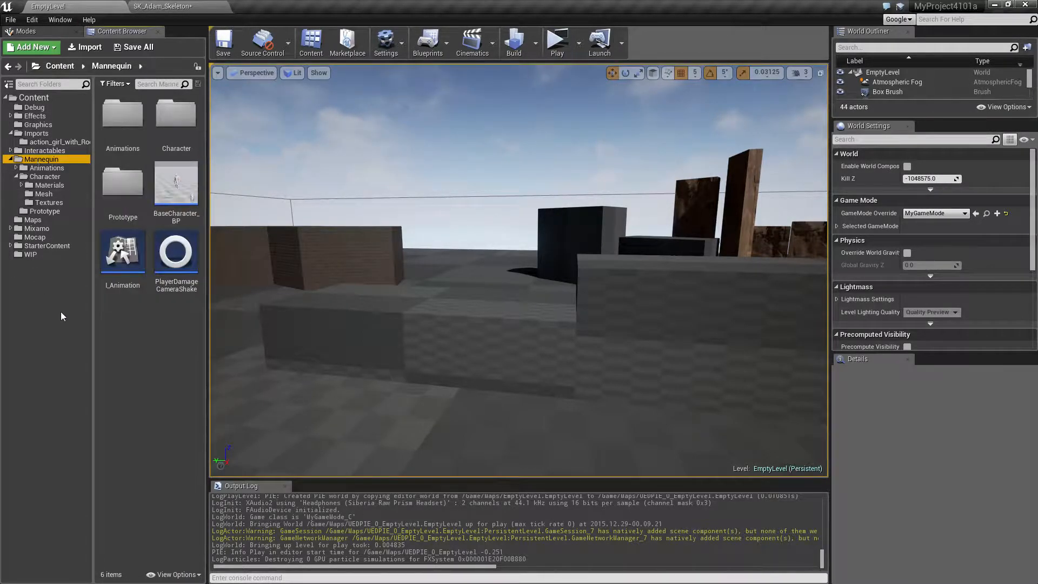
{"action": "double_click", "coordinate": [176, 187]}
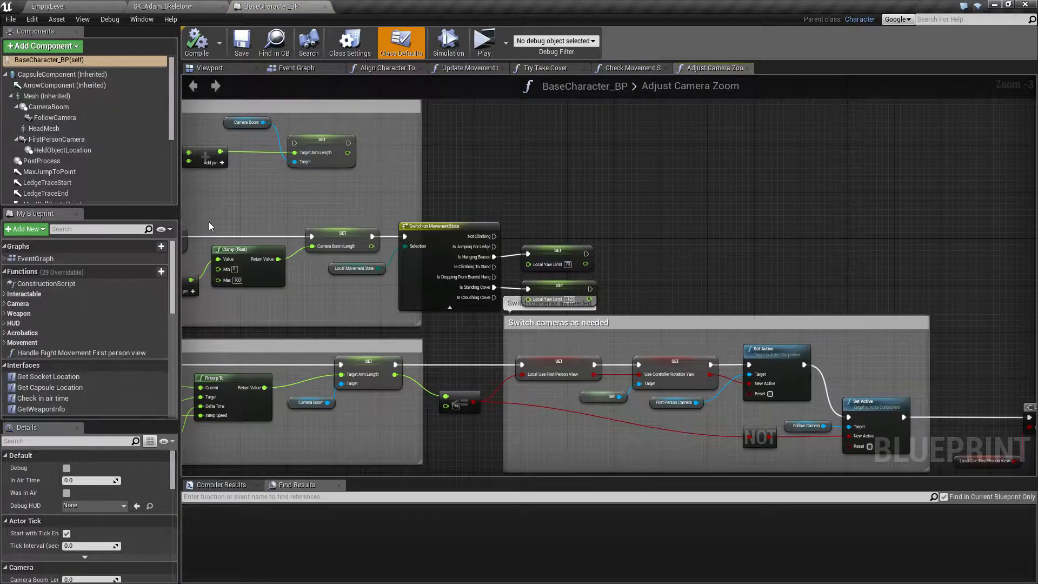
{"action": "scroll", "coordinate": [312, 130], "scroll_direction": "down", "scroll_amount": 2}
{"action": "left_click", "coordinate": [292, 68]}
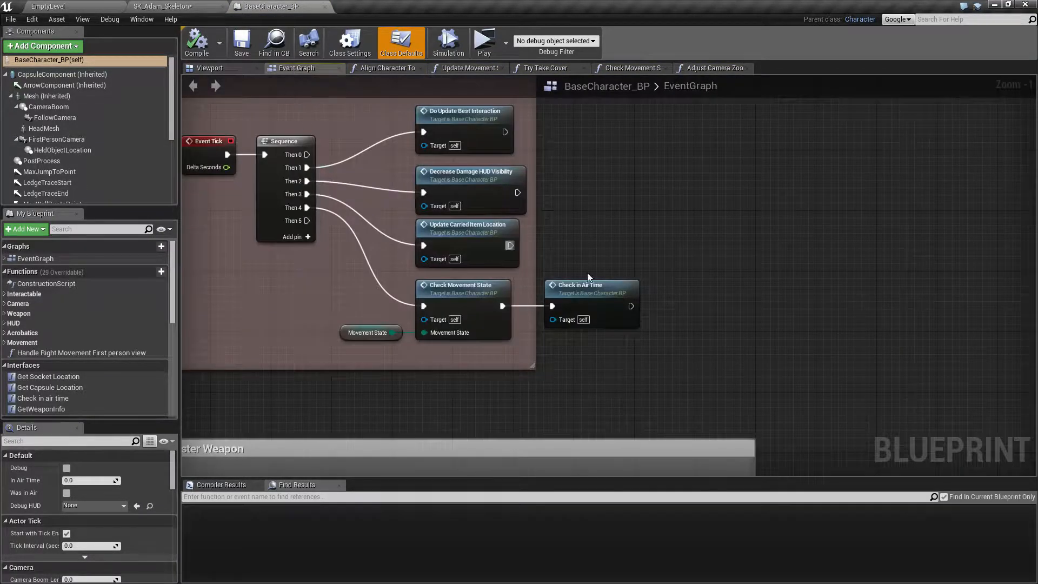
{"action": "right_click_drag", "start_coordinate": [610, 233], "coordinate": [724, 325]}
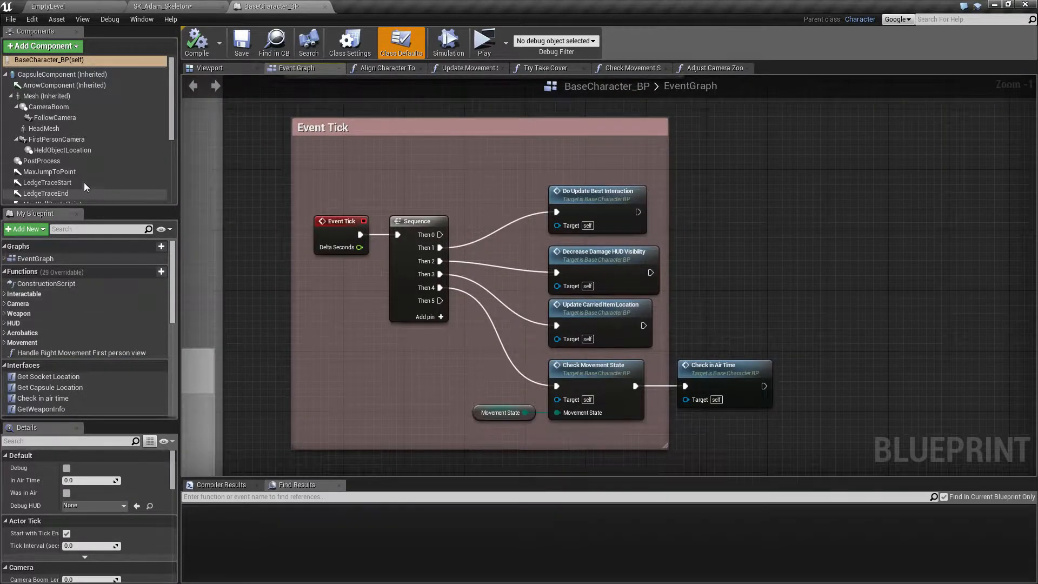
Step: Search the blueprint for "postprocess" and go to the first Get PostProcess reference in Adjust Camera Zoom
{"action": "left_click", "coordinate": [42, 161]}
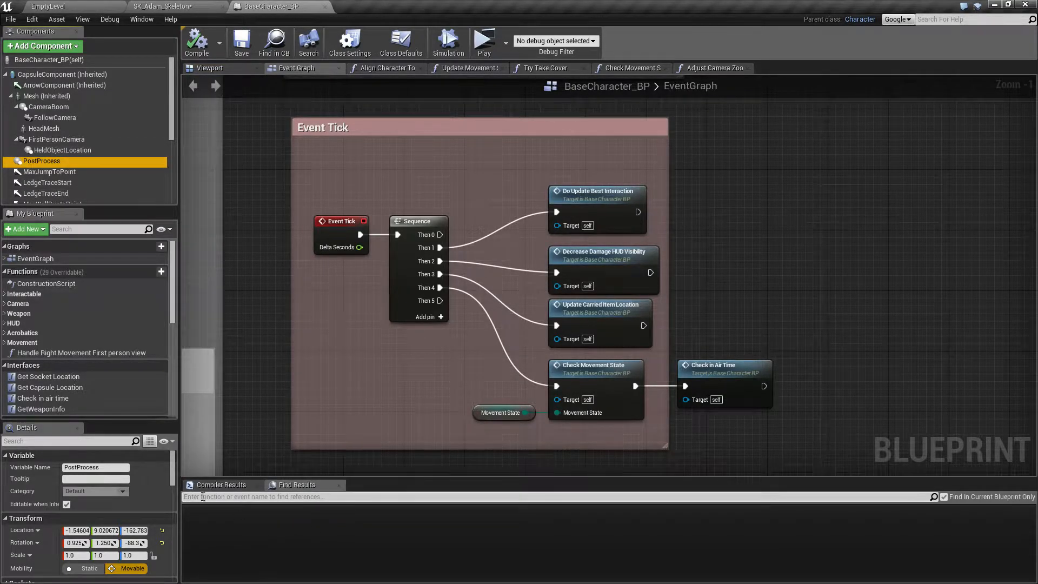
{"action": "left_click", "coordinate": [394, 517]}
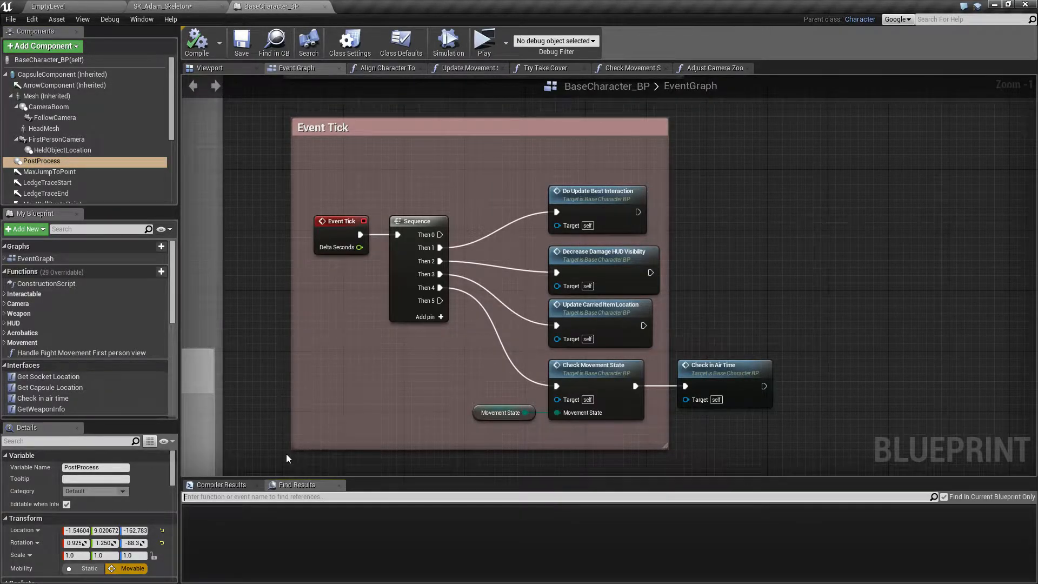
{"action": "type", "text": "postprocess"}
{"action": "key", "text": "Return"}
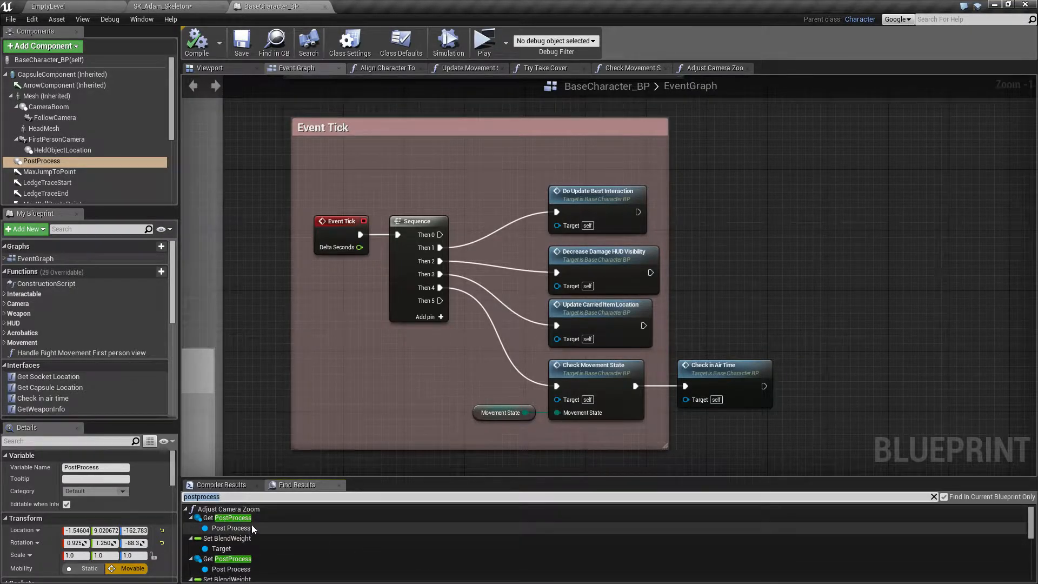
{"action": "double_click", "coordinate": [232, 519]}
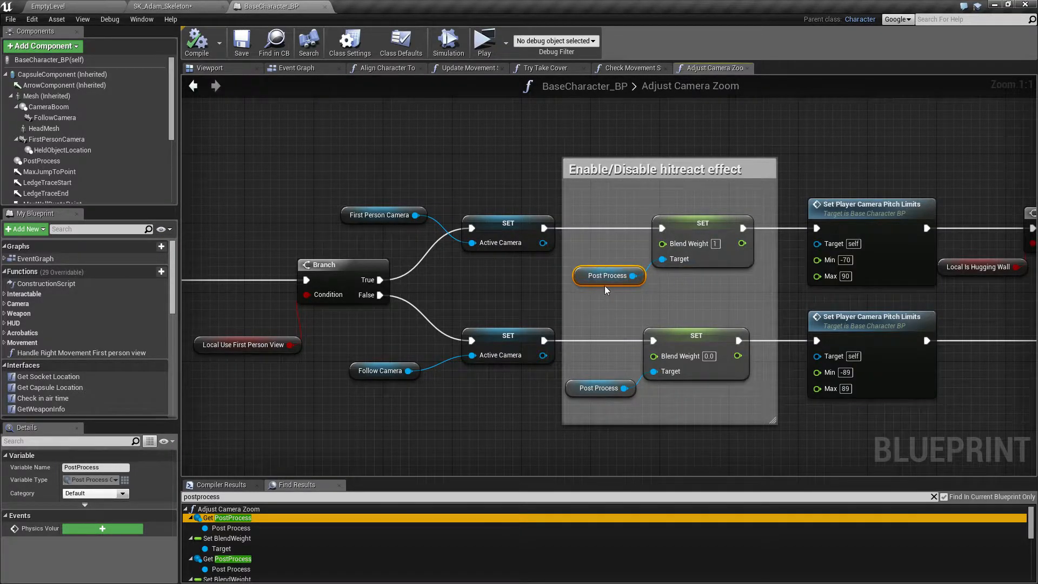
Step: Disable the Vignette Intensity override on the PostProcess component
{"action": "left_click", "coordinate": [37, 161]}
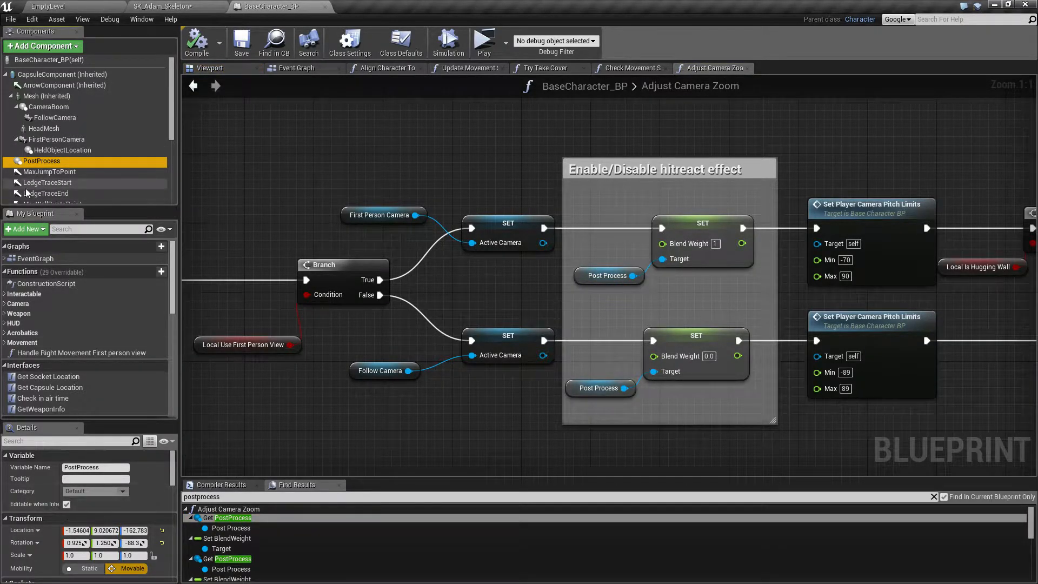
{"action": "scroll", "coordinate": [81, 503], "scroll_direction": "down", "scroll_amount": 2}
{"action": "scroll", "coordinate": [82, 505], "scroll_direction": "down", "scroll_amount": 8}
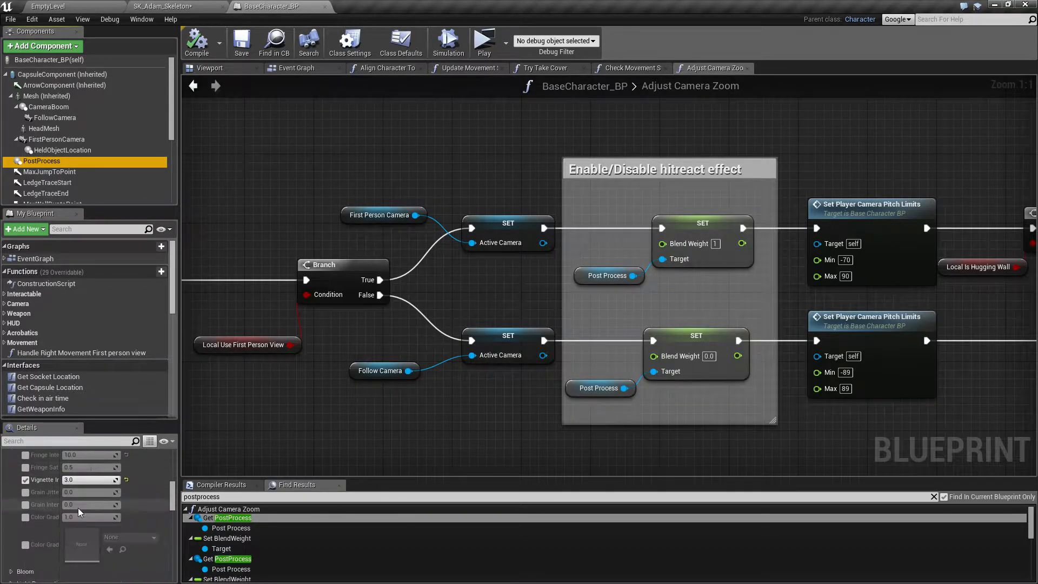
{"action": "left_click", "coordinate": [24, 481]}
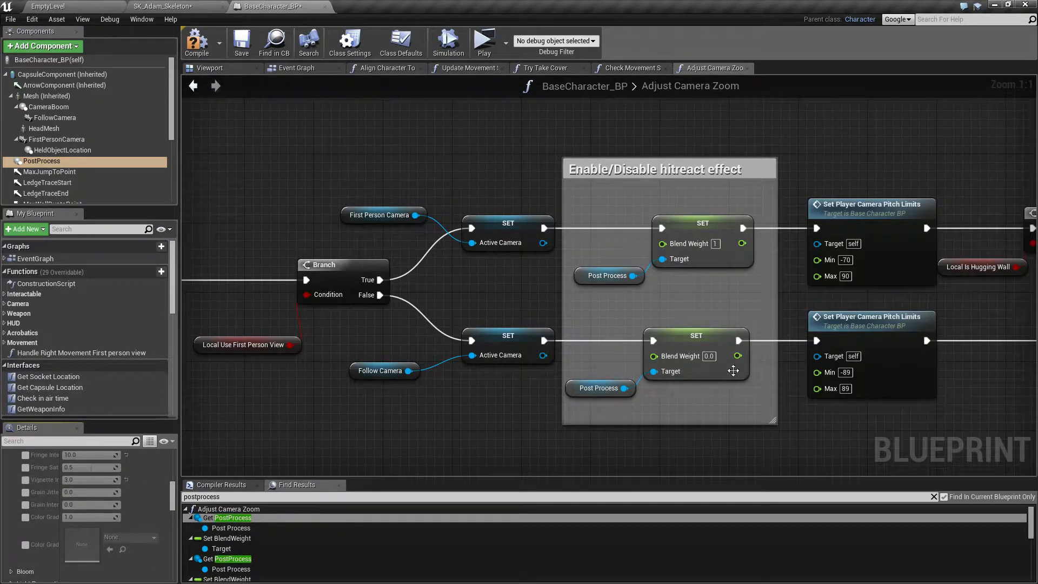
Step: Play-test EmptyLevel, taking the character to a wall to check the first-person view without the vignette, and stop the preview
{"action": "left_click", "coordinate": [76, 6]}
{"action": "left_click", "coordinate": [558, 39]}
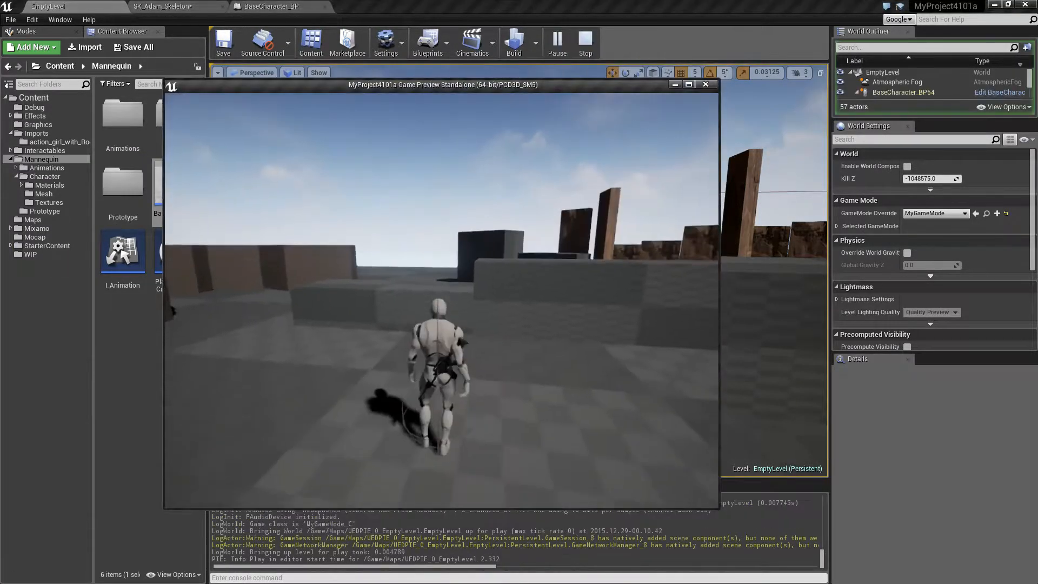
{"action": "key", "text": "w"}
{"action": "key", "text": "c"}
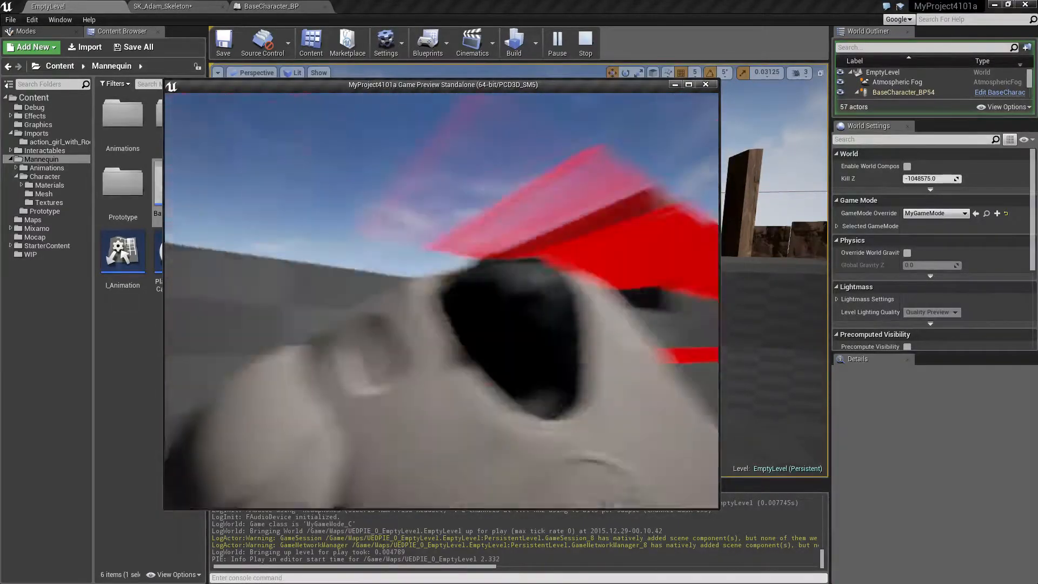
{"action": "key", "text": "Escape"}
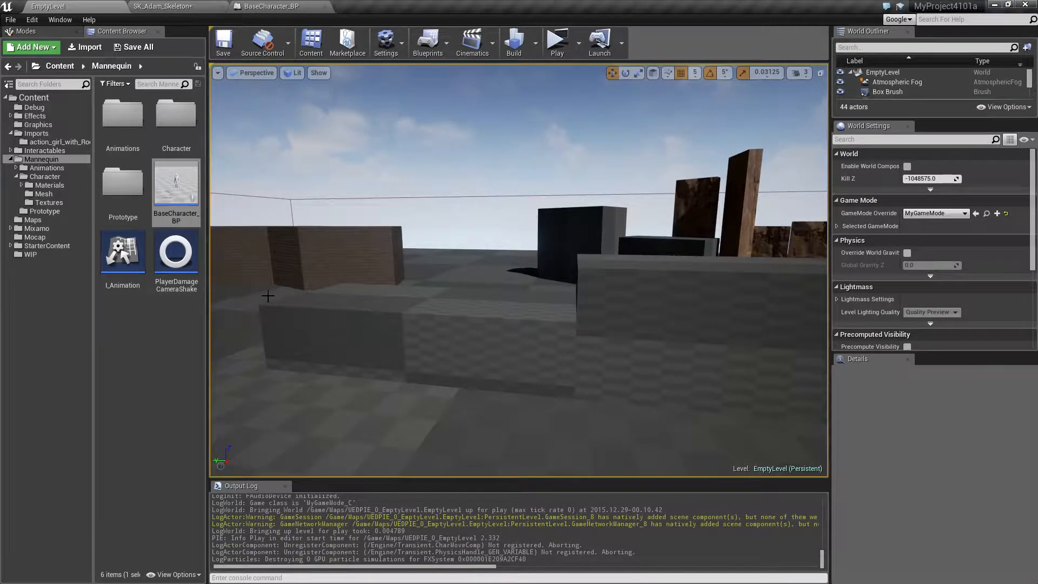
Step: In BaseCharacter_BP's Adjust Camera Zoom function, connect Is Crouching Cover on Switch on MovementState to the SET node with Local Yaw Limit -120
{"action": "left_click", "coordinate": [271, 6]}
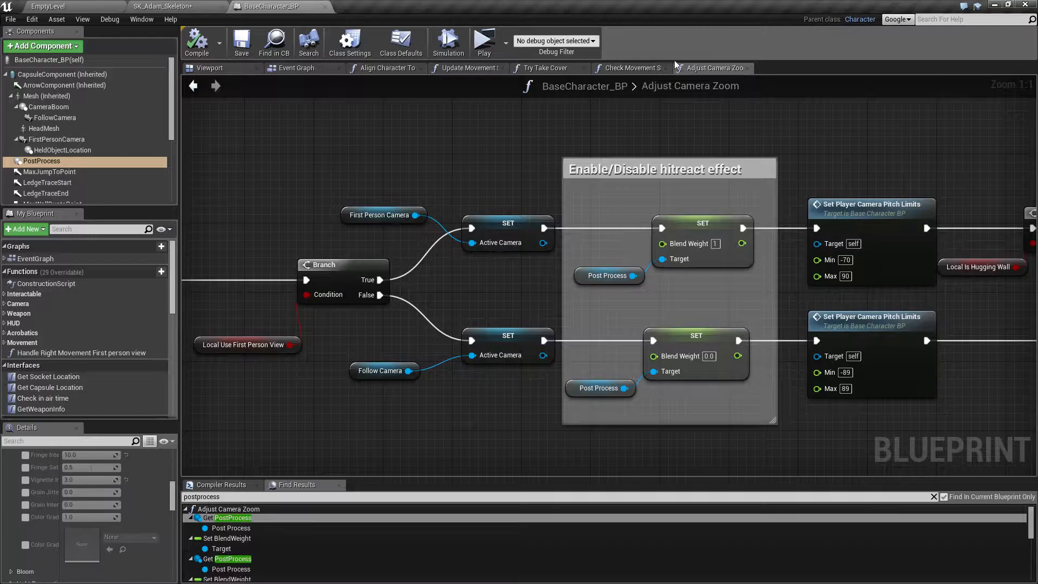
{"action": "scroll", "coordinate": [325, 234], "scroll_direction": "down", "scroll_amount": 3}
{"action": "scroll", "coordinate": [326, 230], "scroll_direction": "down", "scroll_amount": 2}
{"action": "right_click_drag", "start_coordinate": [299, 299], "coordinate": [871, 465]}
{"action": "right_click_drag", "start_coordinate": [352, 363], "coordinate": [683, 311]}
{"action": "scroll", "coordinate": [686, 318], "scroll_direction": "up", "scroll_amount": 6}
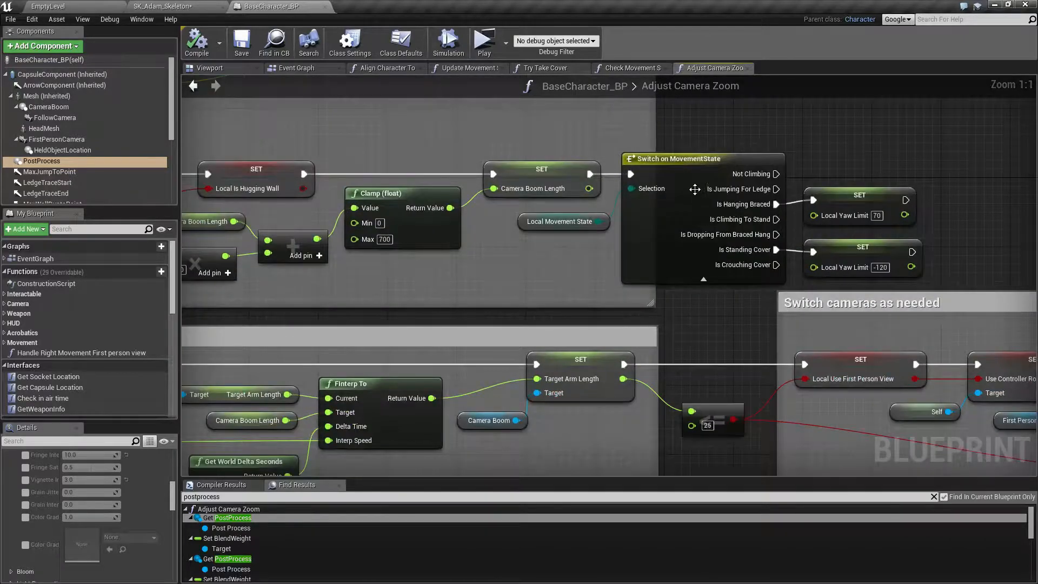
{"action": "right_click_drag", "start_coordinate": [712, 155], "coordinate": [503, 125]}
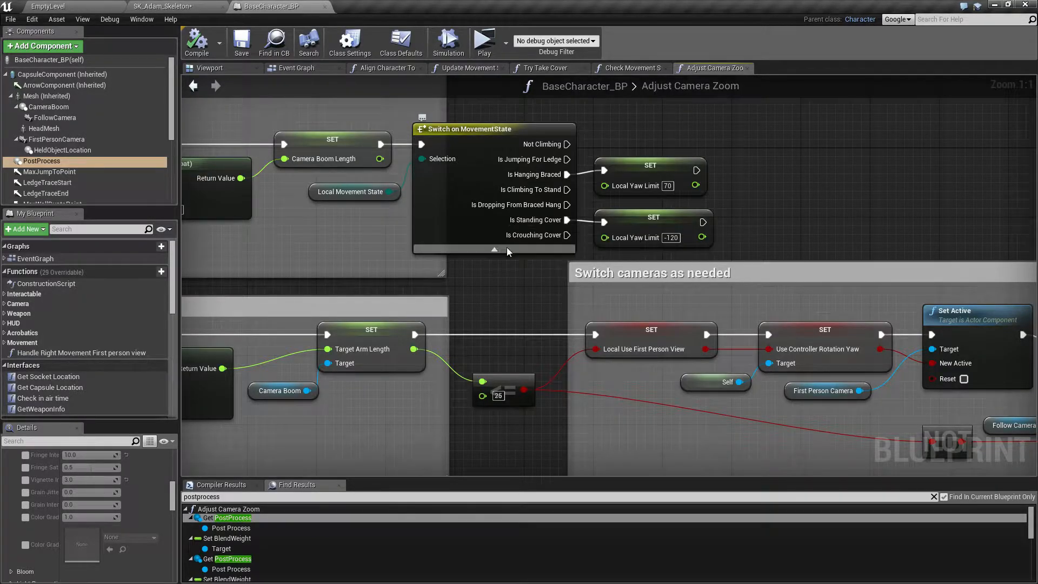
{"action": "left_click_drag", "start_coordinate": [556, 239], "coordinate": [606, 223]}
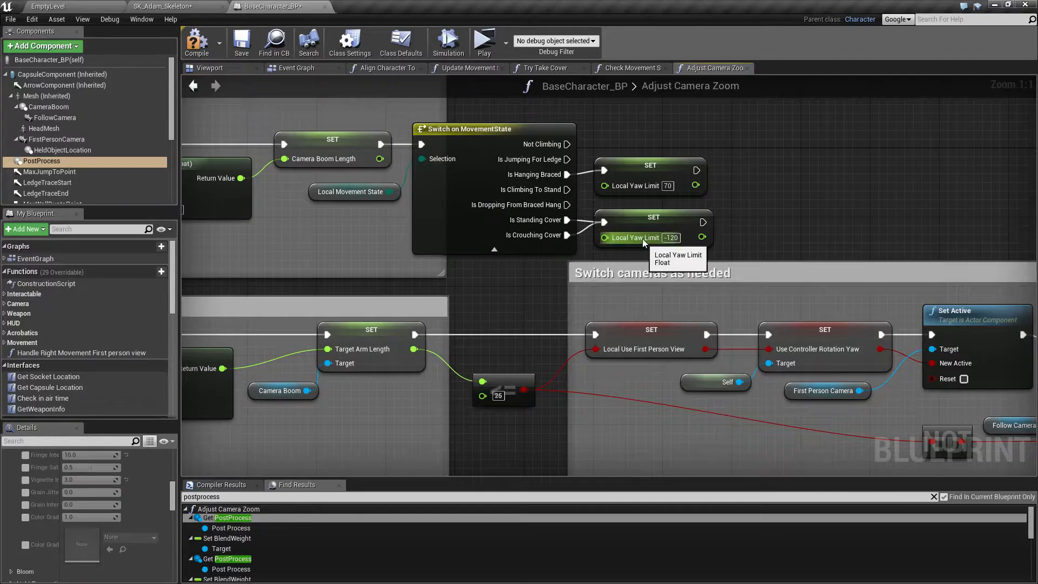
Step: Play-test the cover camera beside the walls, zooming between third-person and first-person views
{"action": "left_click", "coordinate": [488, 47]}
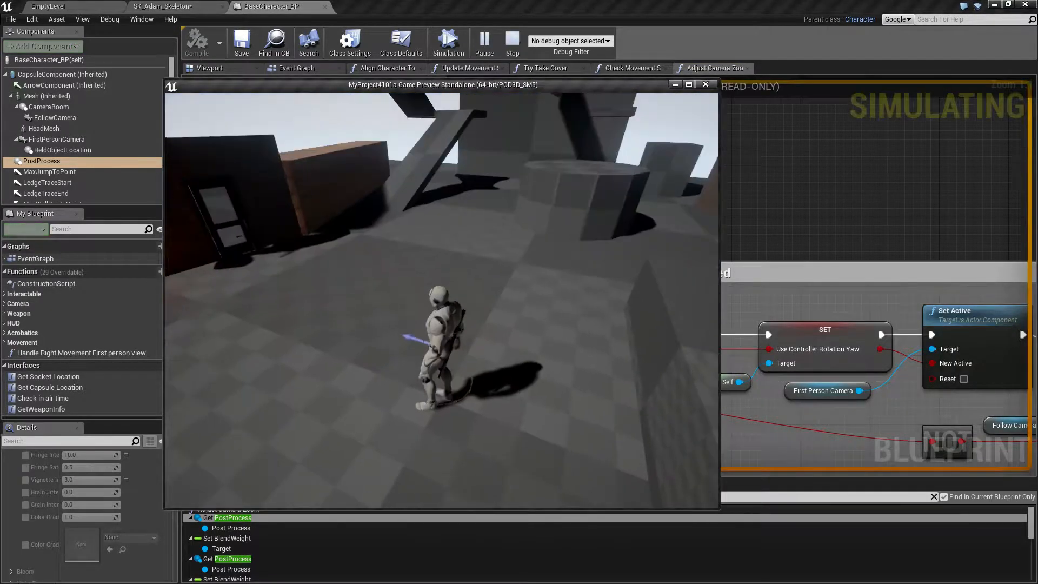
{"action": "key", "text": "w"}
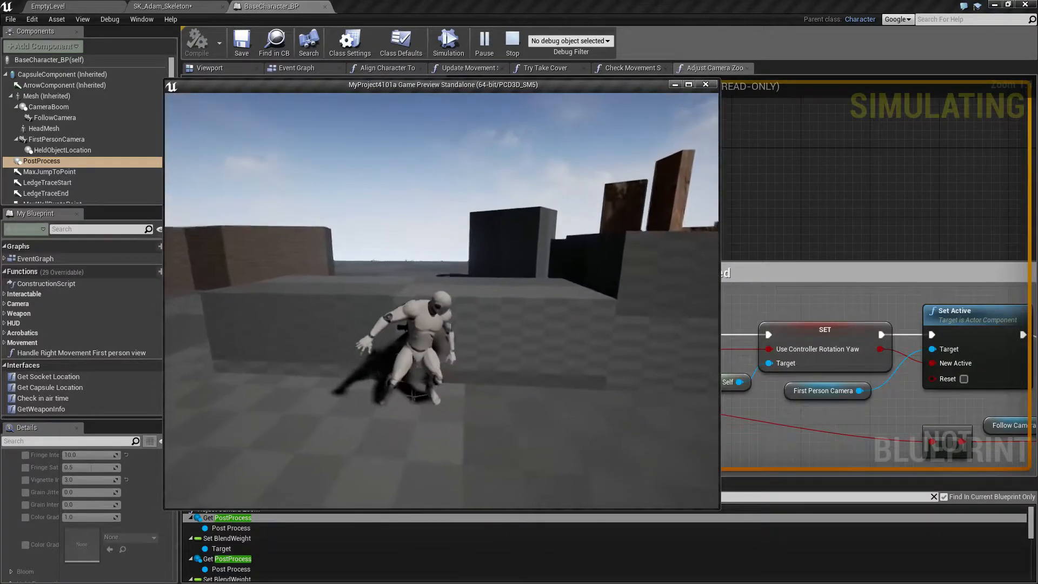
{"action": "scroll", "coordinate": [441, 301], "scroll_direction": "up", "scroll_amount": 5}
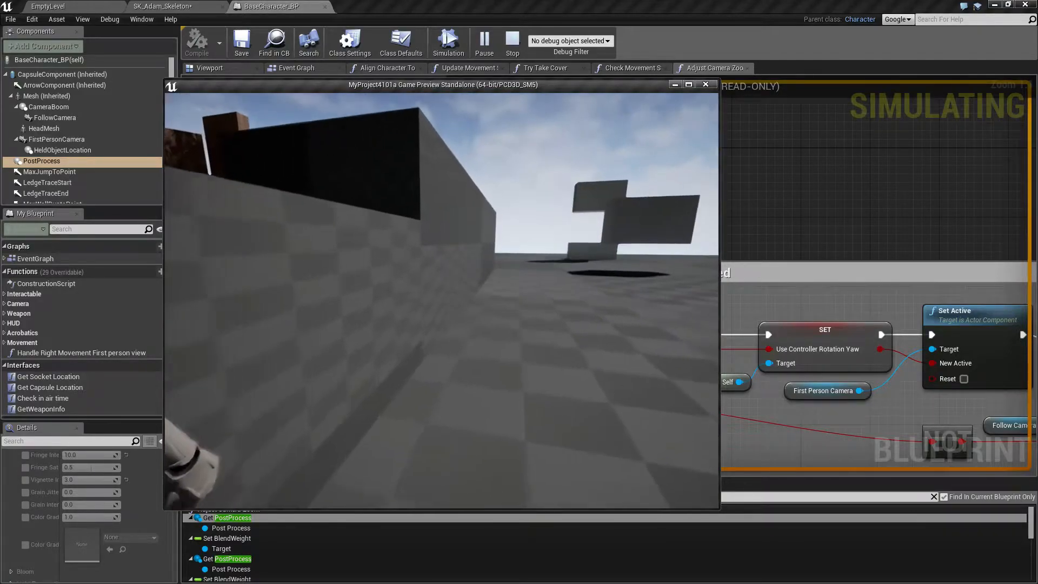
{"action": "scroll", "coordinate": [442, 301], "scroll_direction": "down", "scroll_amount": 2}
{"action": "key", "text": "d"}
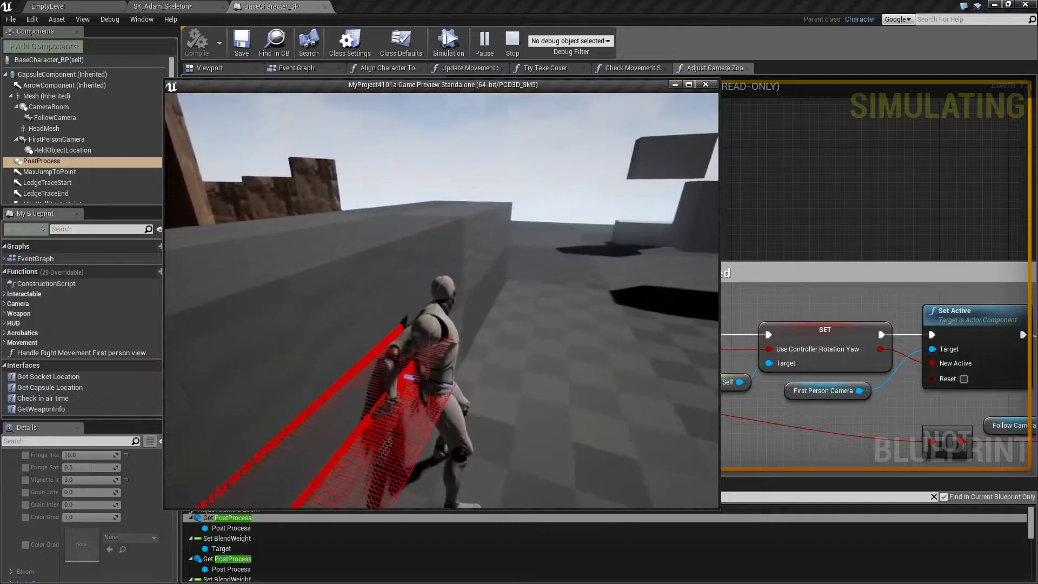
{"action": "scroll", "coordinate": [442, 300], "scroll_direction": "up", "scroll_amount": 3}
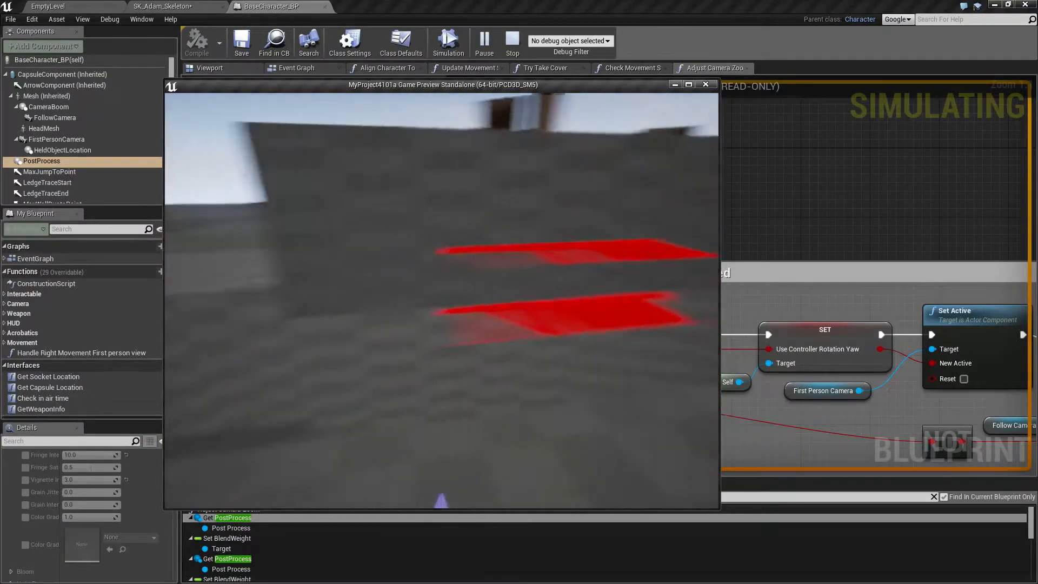
{"action": "scroll", "coordinate": [441, 300], "scroll_direction": "down", "scroll_amount": 3}
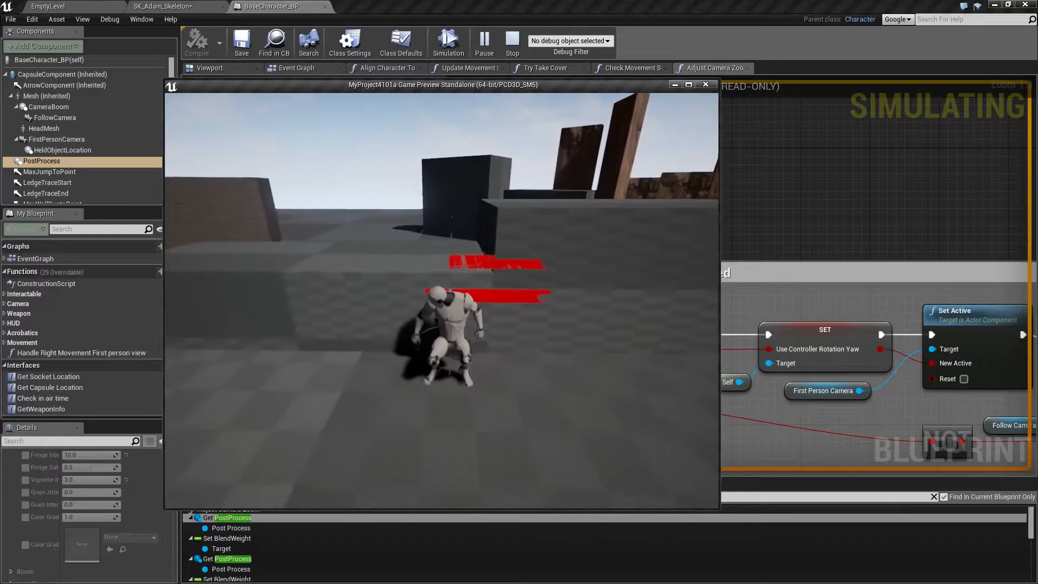
Step: Sneak the character back and forth in cover between the low and high walls to check the stance transitions, and stop the preview
{"action": "key", "text": "a"}
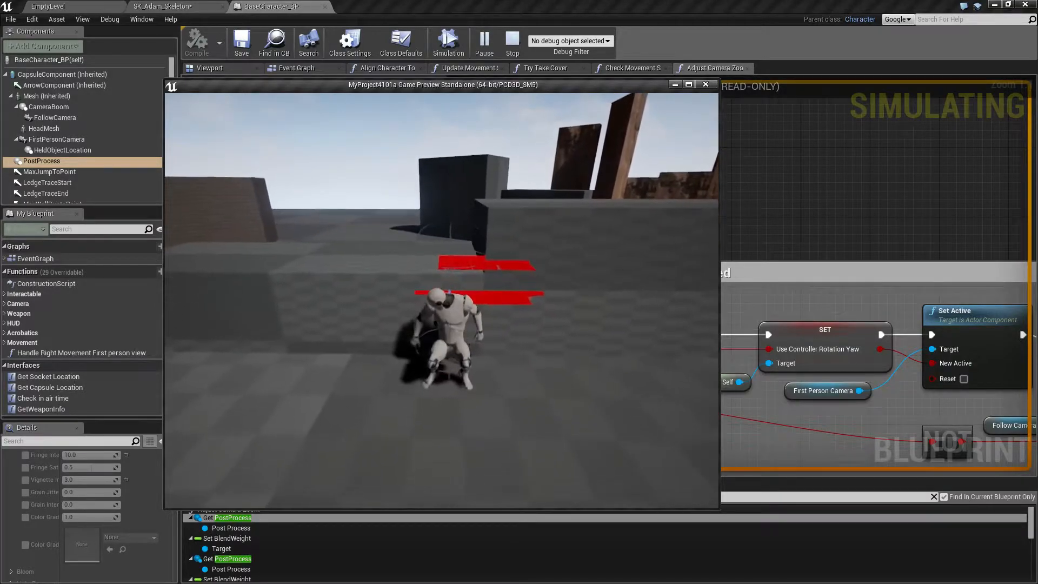
{"action": "key", "text": "a"}
{"action": "key", "text": "d"}
{"action": "key", "text": "d"}
{"action": "key", "text": "a"}
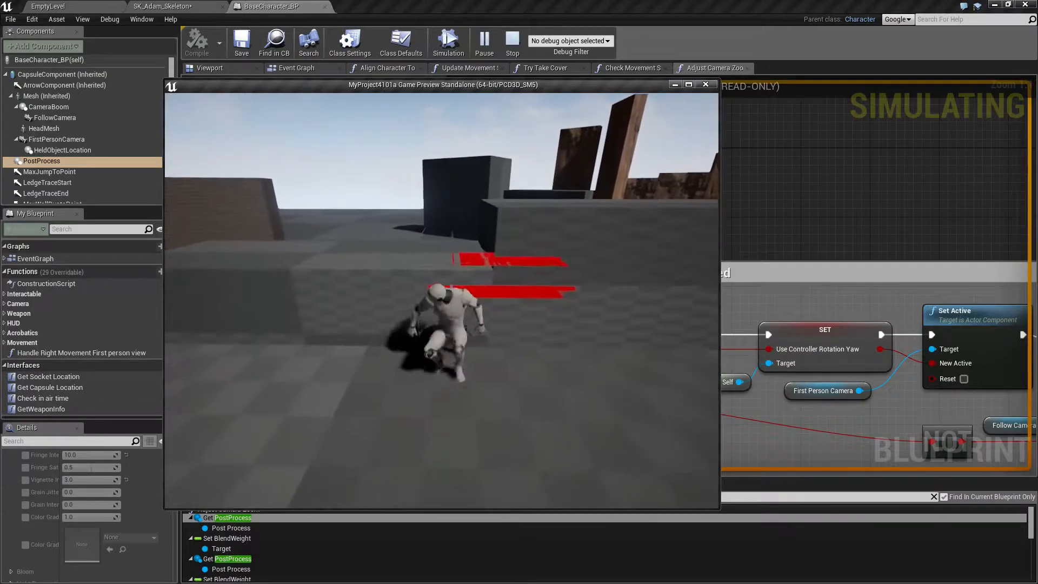
{"action": "key", "text": "d"}
{"action": "key", "text": "a"}
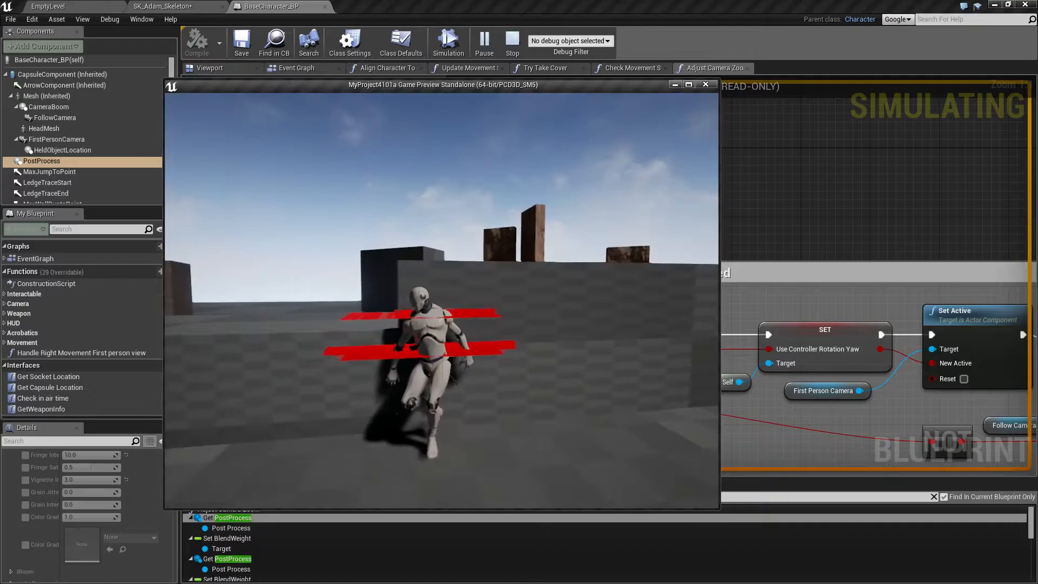
{"action": "key", "text": "a"}
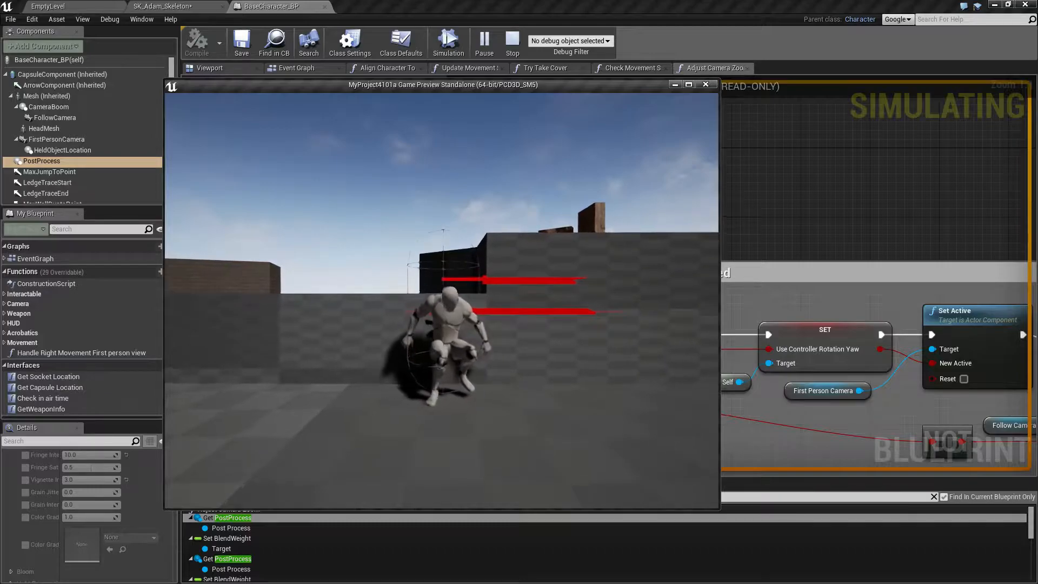
{"action": "key", "text": "d"}
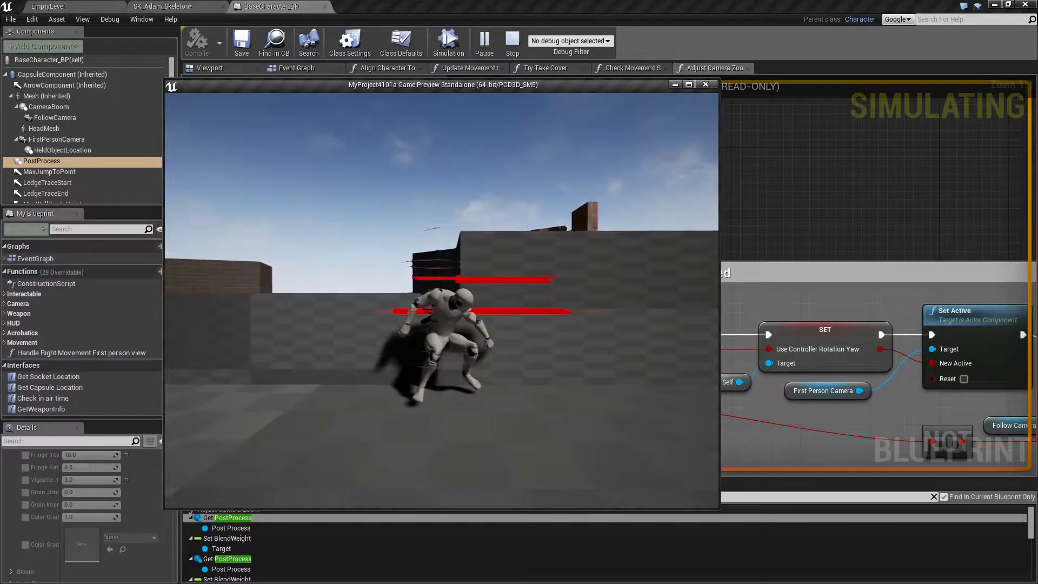
{"action": "key", "text": "d"}
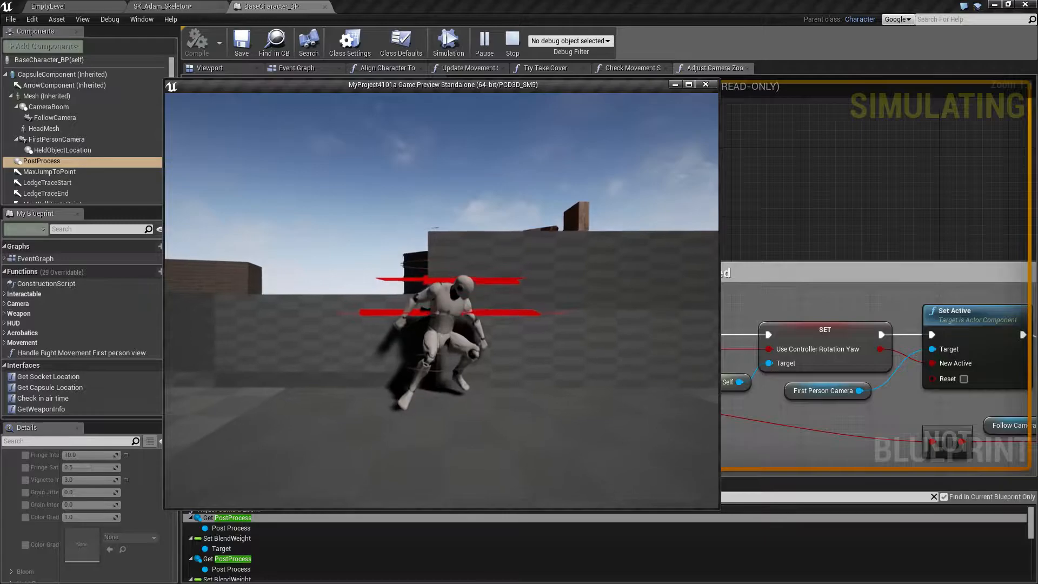
{"action": "key", "text": "d"}
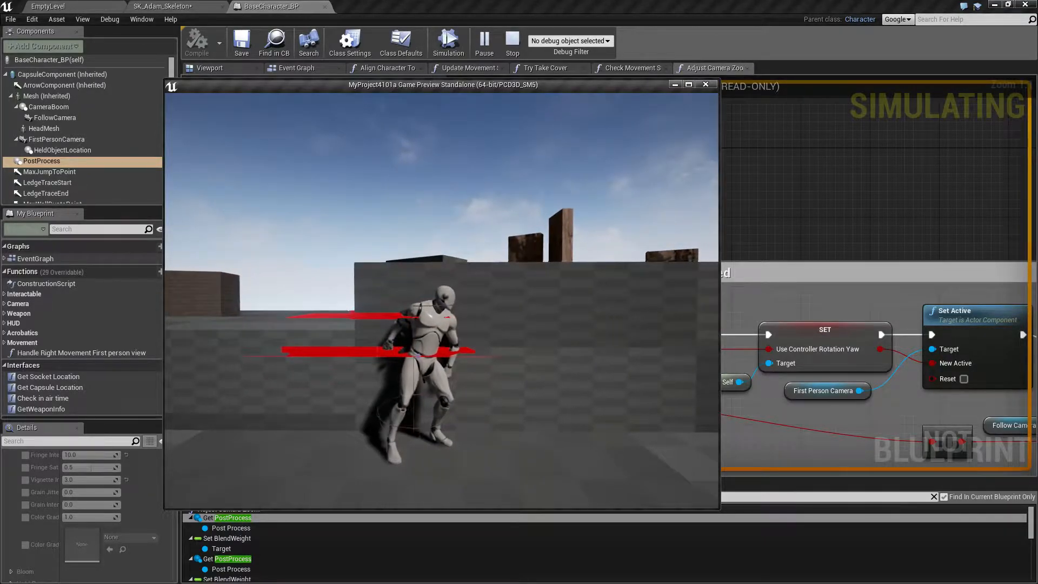
{"action": "key", "text": "Escape"}
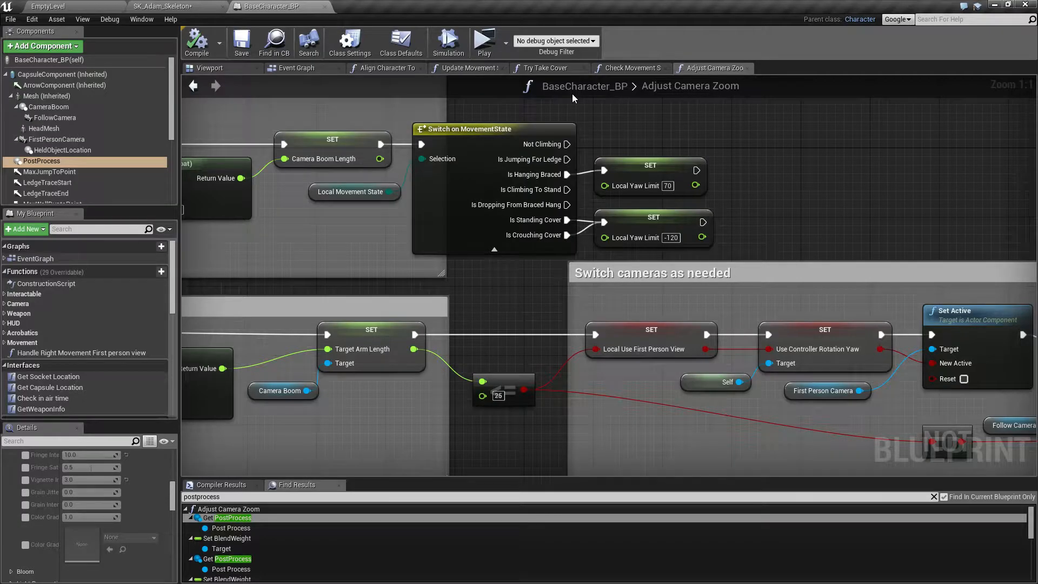
Step: Open the MyAnim_BP animation blueprint from the Mannequin Animations folder
{"action": "left_click", "coordinate": [162, 6]}
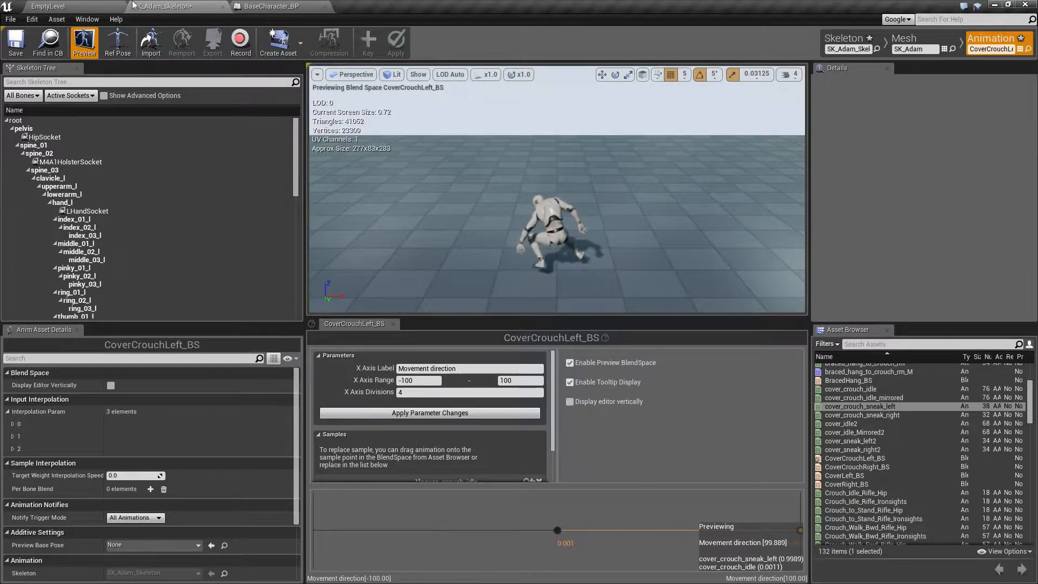
{"action": "left_click", "coordinate": [48, 6]}
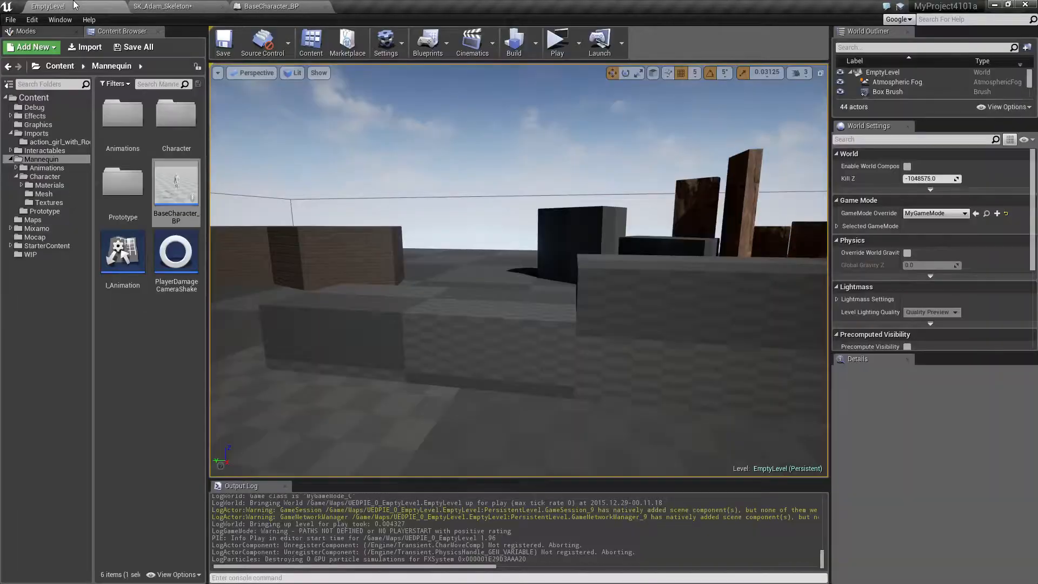
{"action": "left_click", "coordinate": [48, 176]}
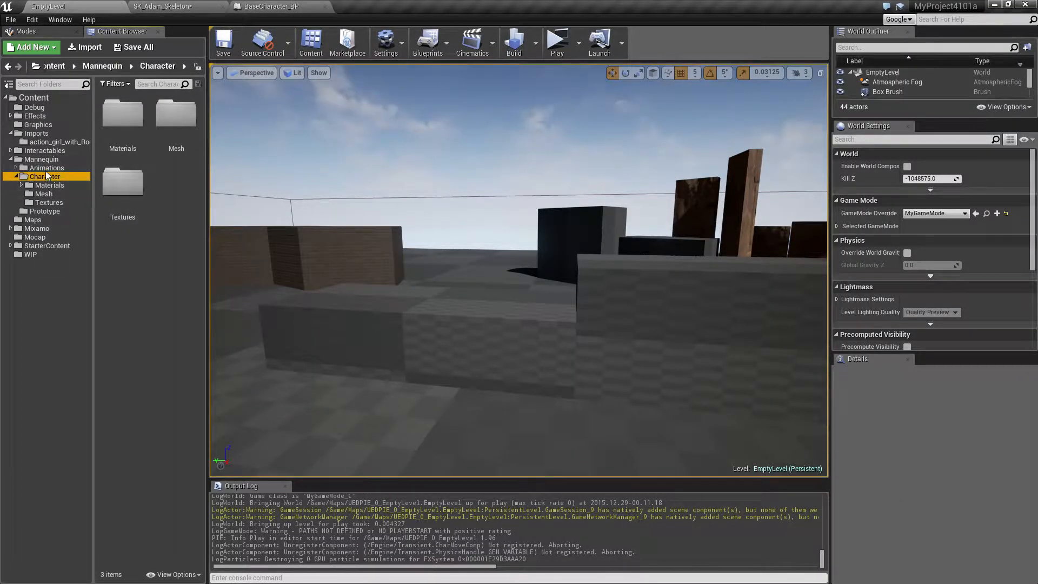
{"action": "left_click", "coordinate": [46, 168]}
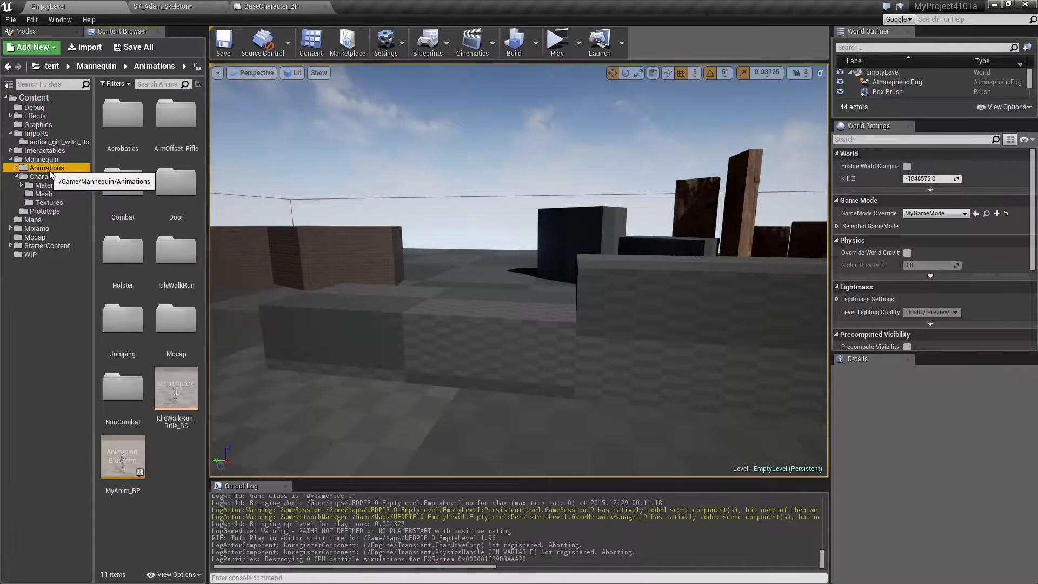
{"action": "left_click", "coordinate": [125, 467]}
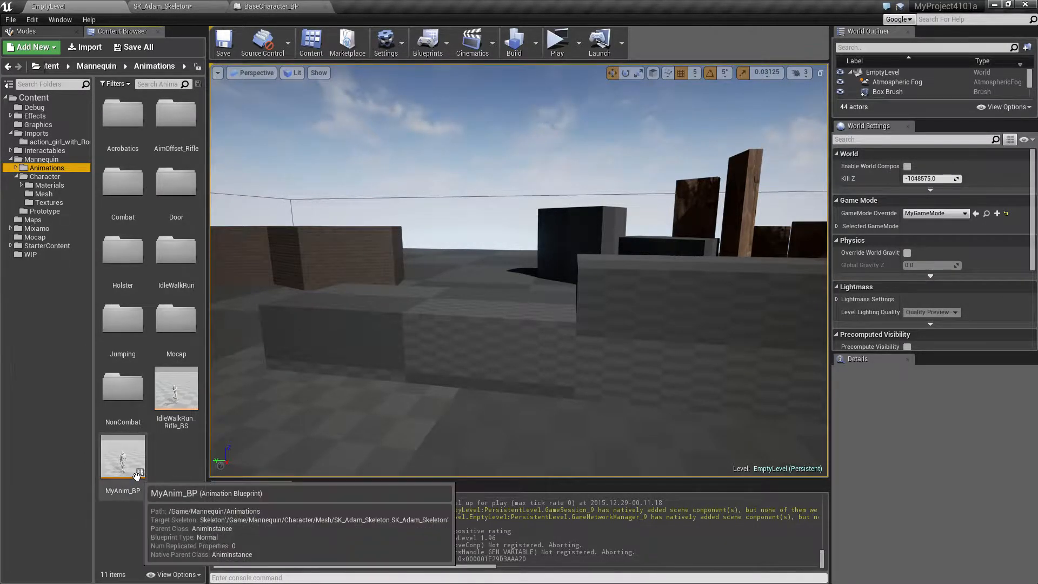
{"action": "double_click", "coordinate": [136, 475]}
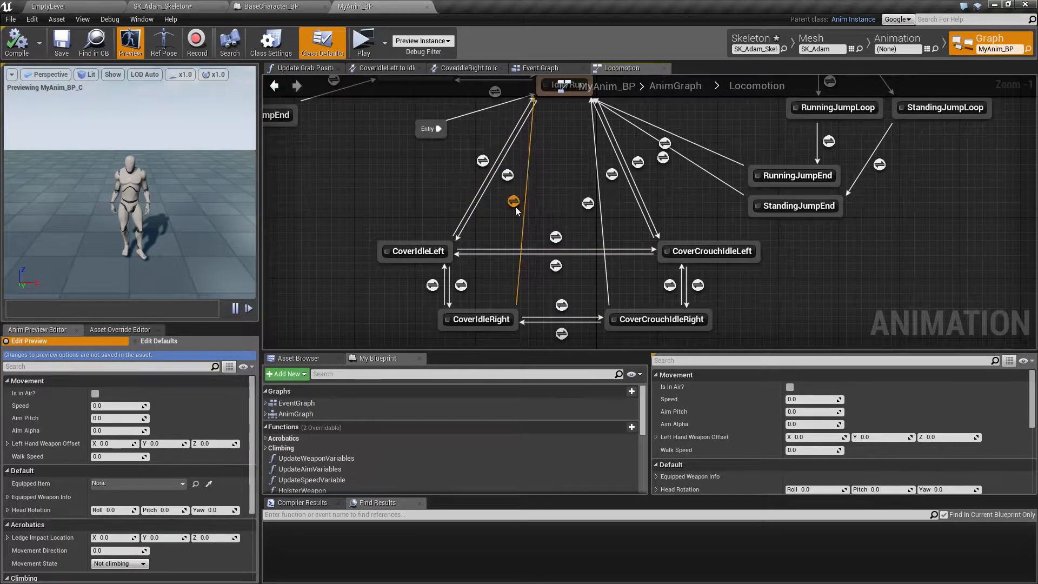
Step: In MyAnim_BP's Locomotion state machine, inspect the CoverIdleRight to Idle/Run transition rule and return to the state machine
{"action": "mouse_move", "coordinate": [514, 201]}
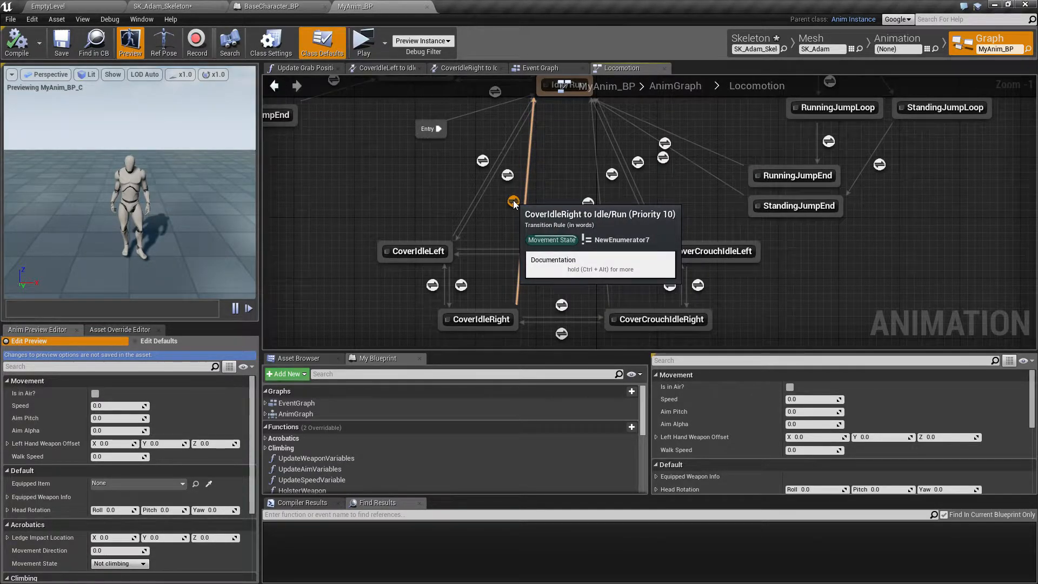
{"action": "double_click", "coordinate": [514, 202]}
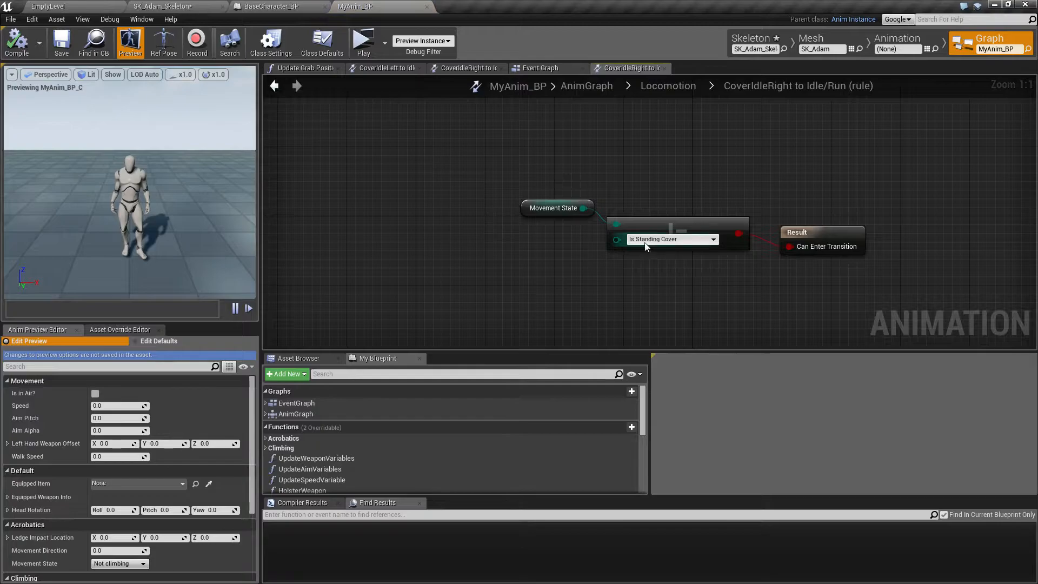
{"action": "left_click", "coordinate": [277, 90]}
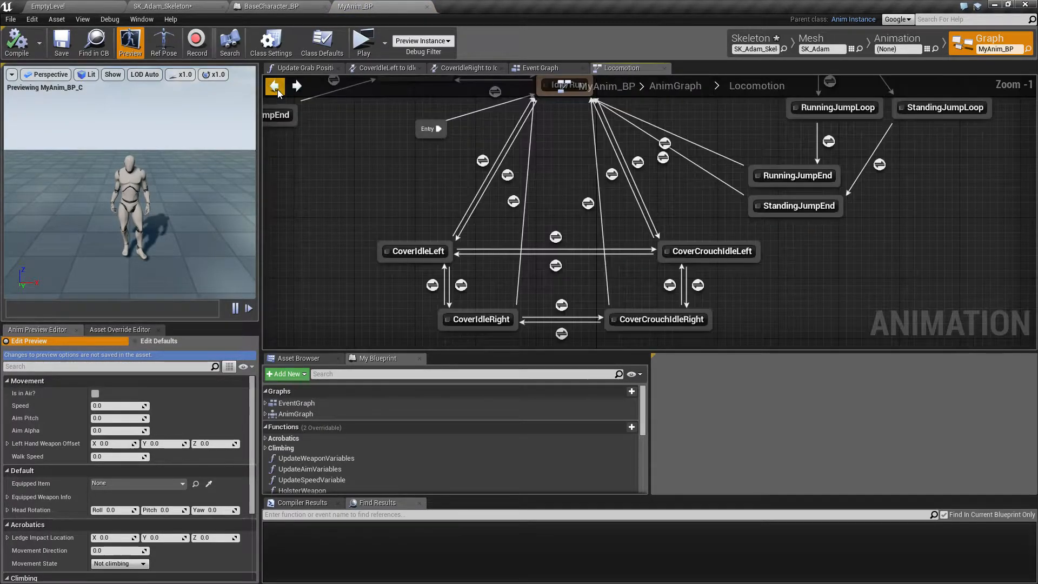
{"action": "double_click", "coordinate": [513, 202]}
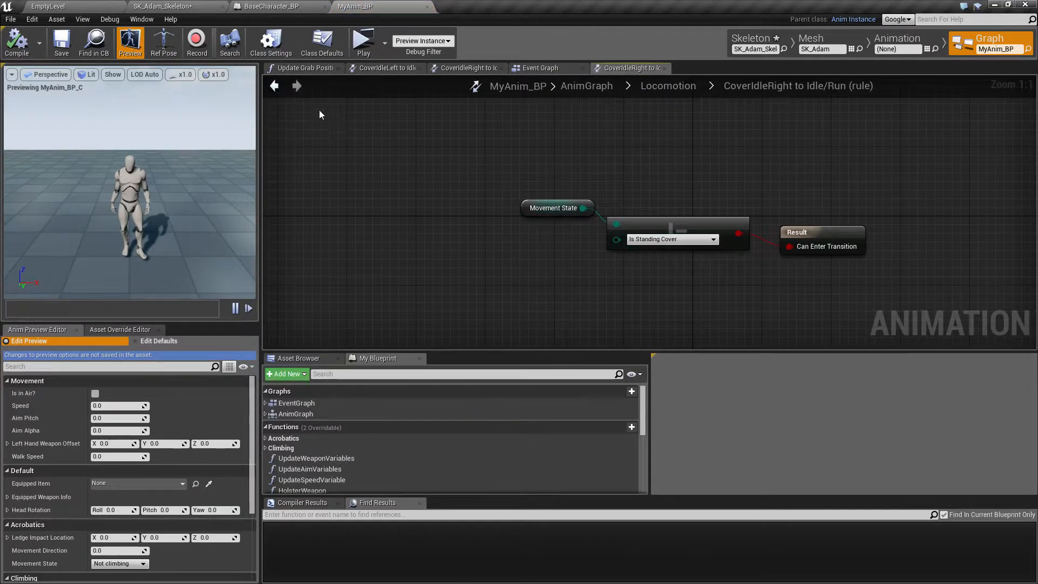
{"action": "left_click", "coordinate": [274, 86]}
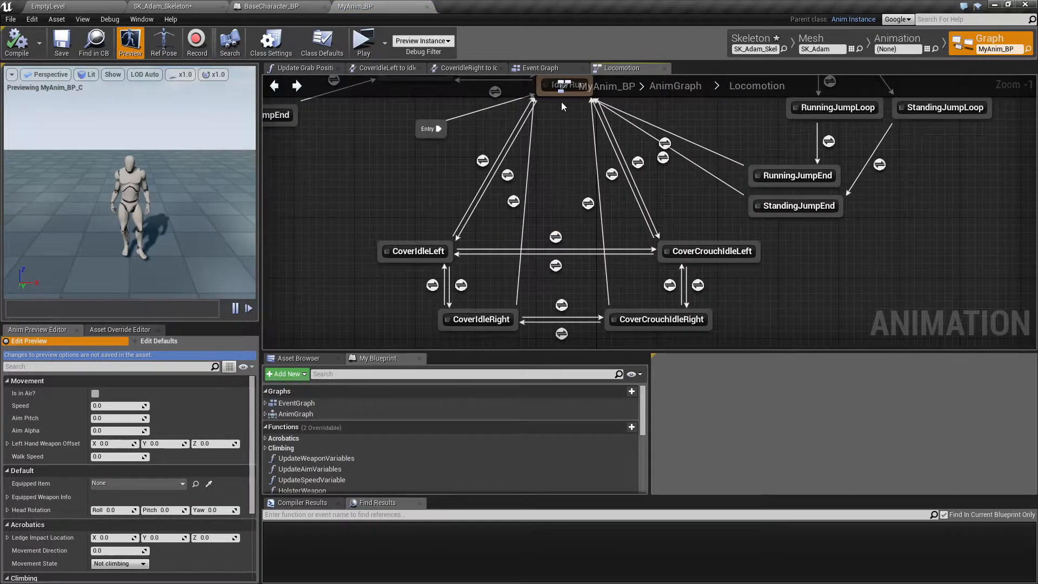
Step: Inspect the transition rules in both directions between CoverIdleRight and CoverCrouchIdleRight, and return to the Locomotion graph
{"action": "double_click", "coordinate": [566, 306]}
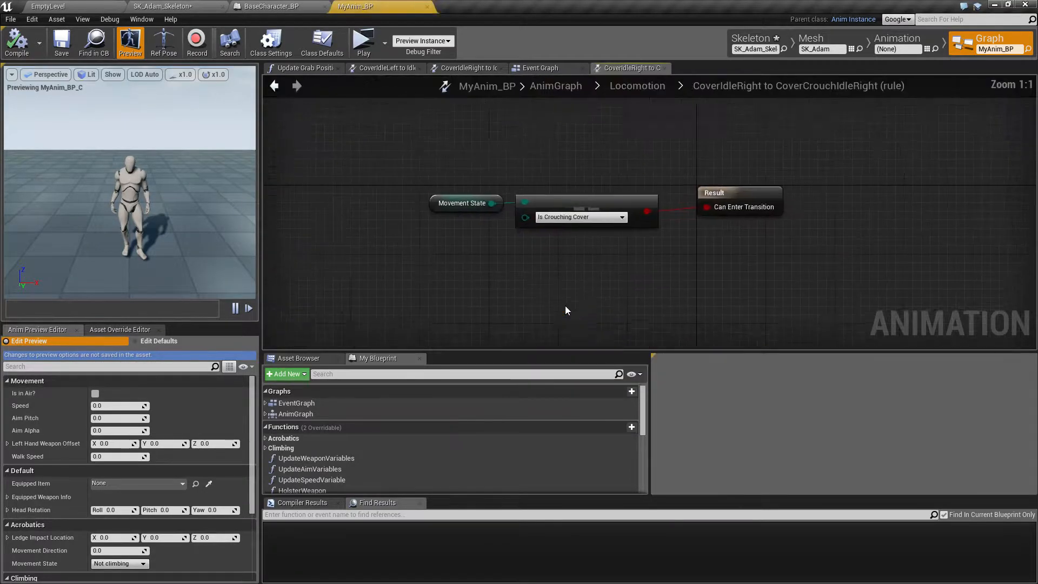
{"action": "left_click", "coordinate": [274, 85]}
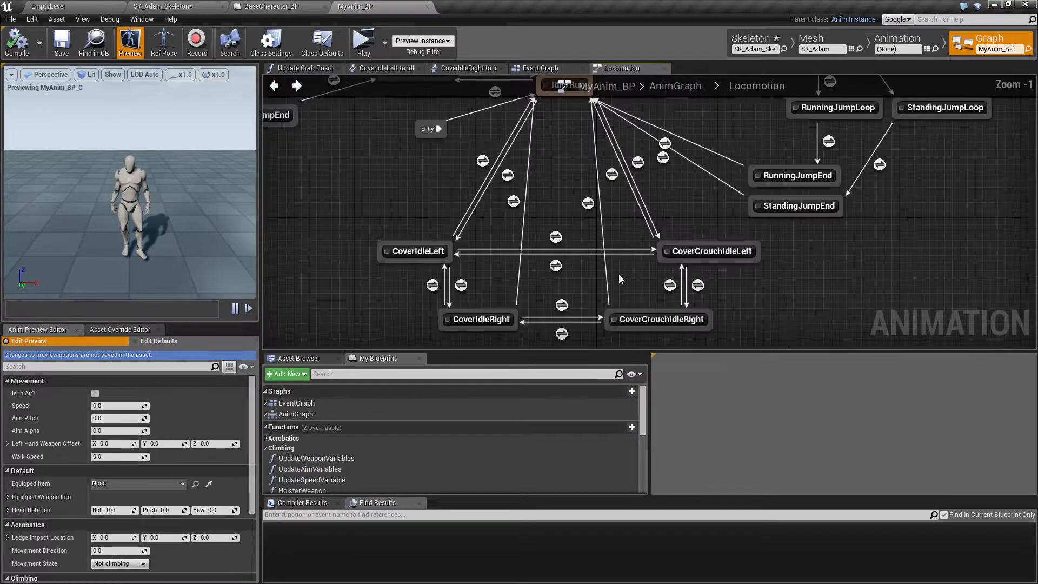
{"action": "double_click", "coordinate": [562, 333]}
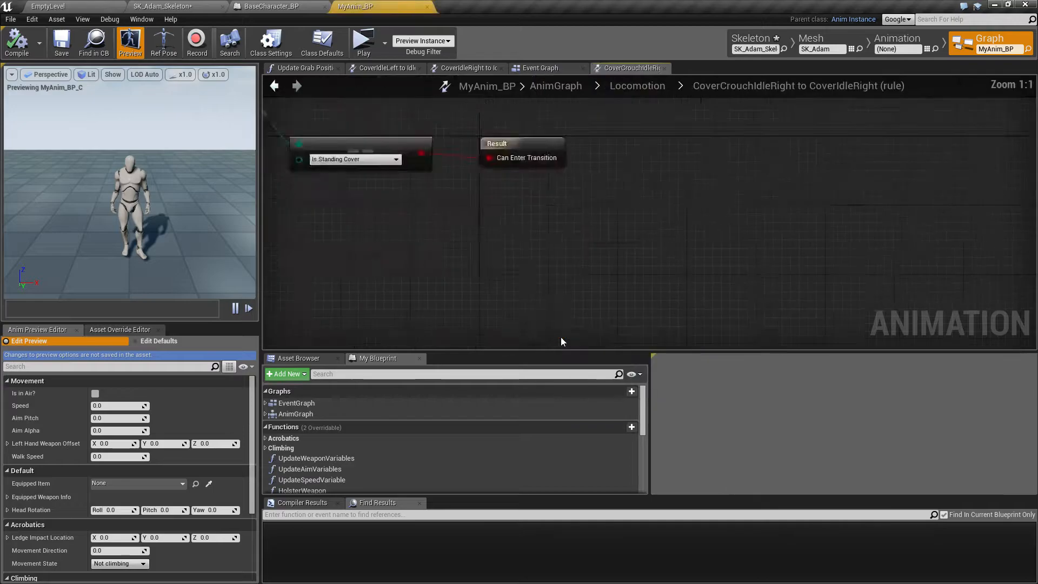
{"action": "left_click", "coordinate": [274, 85]}
{"action": "double_click", "coordinate": [559, 306]}
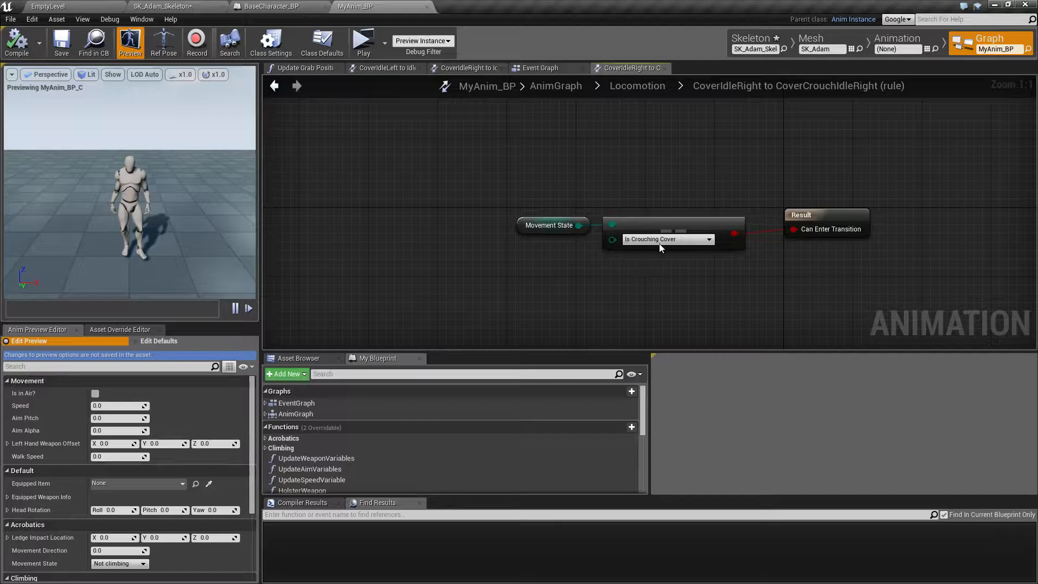
{"action": "left_click", "coordinate": [274, 86]}
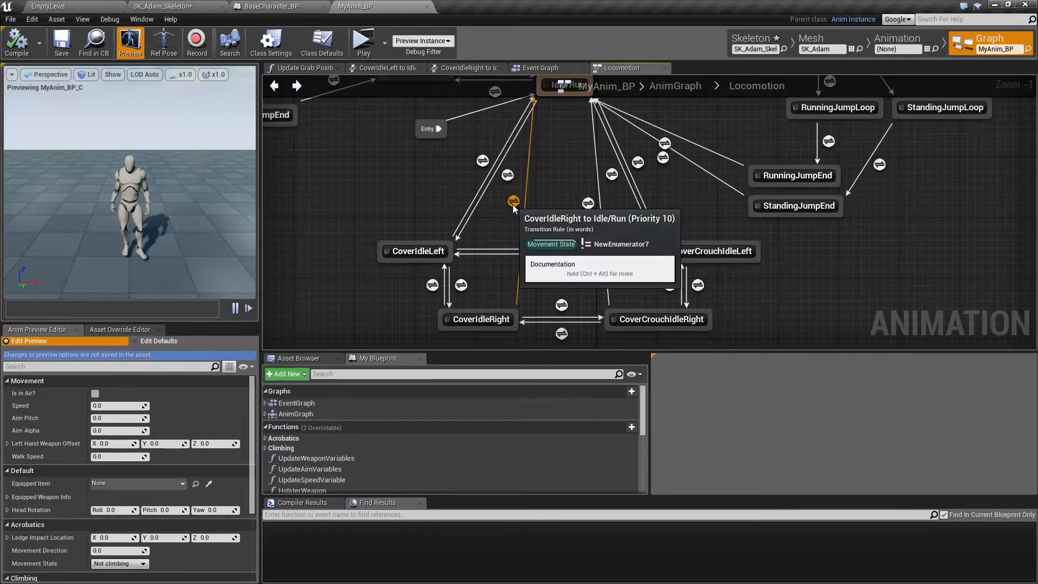
Step: Compare the Priority Order of CoverIdleRight's transitions to Idle/Run and to CoverCrouchIdleRight
{"action": "mouse_move", "coordinate": [515, 205]}
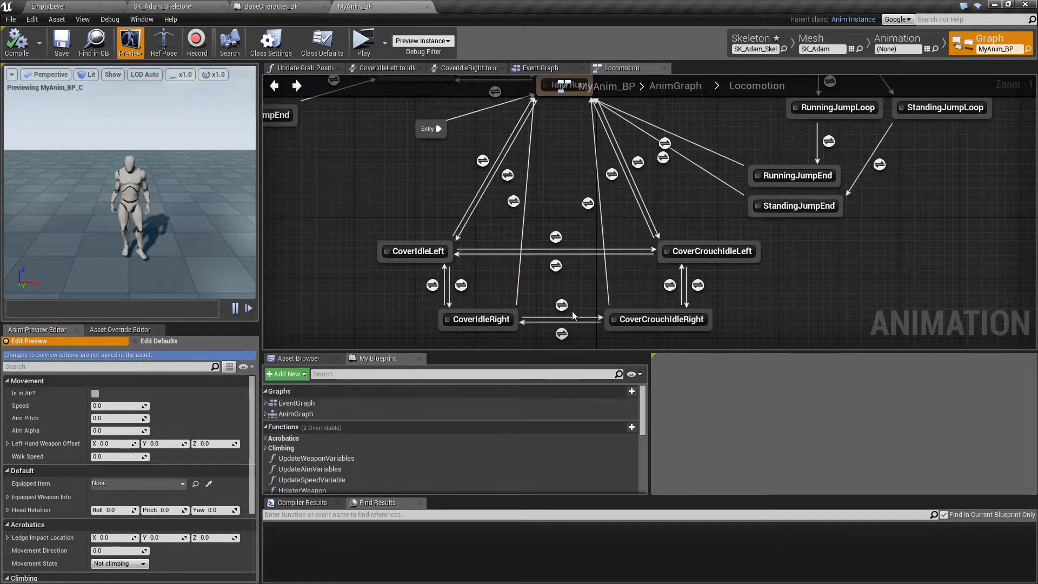
{"action": "mouse_move", "coordinate": [563, 307]}
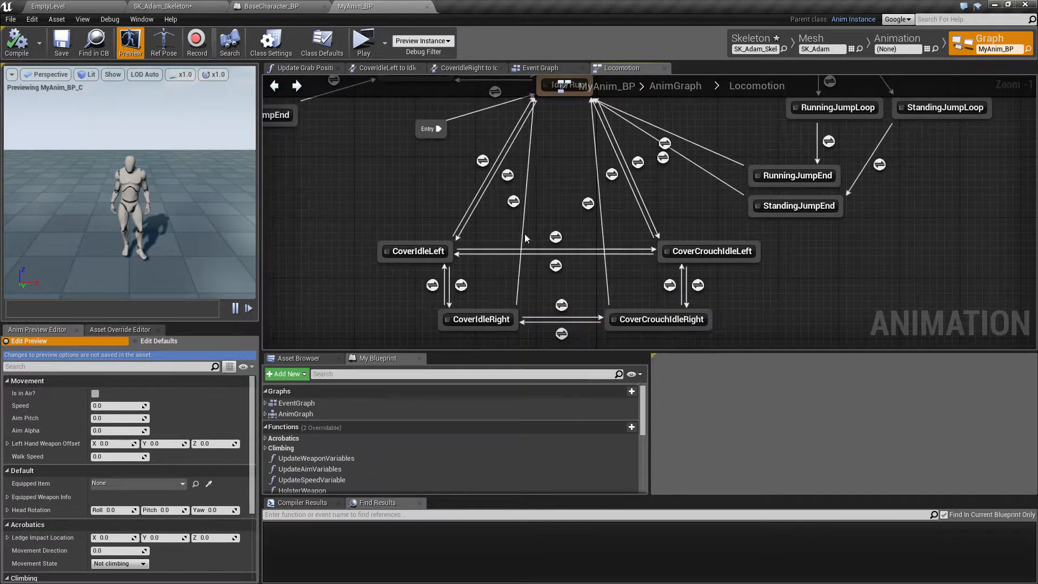
{"action": "left_click", "coordinate": [514, 202]}
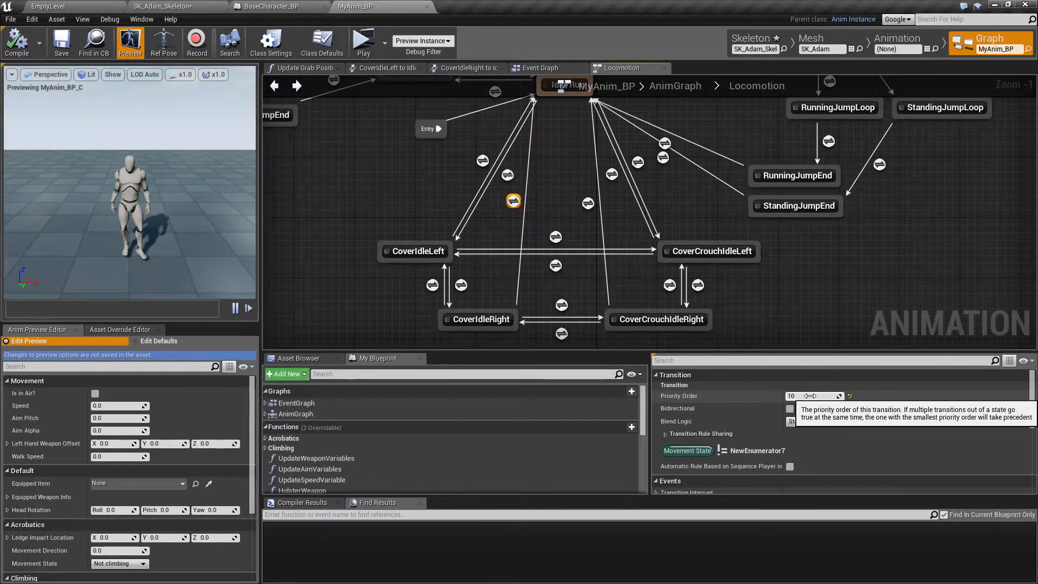
{"action": "mouse_move", "coordinate": [514, 204]}
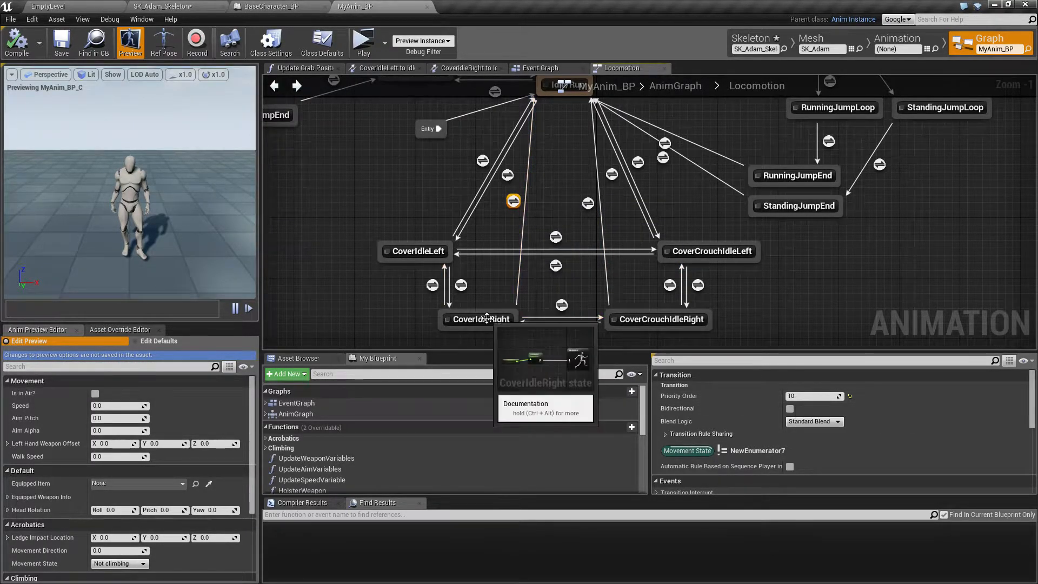
{"action": "left_click", "coordinate": [563, 306]}
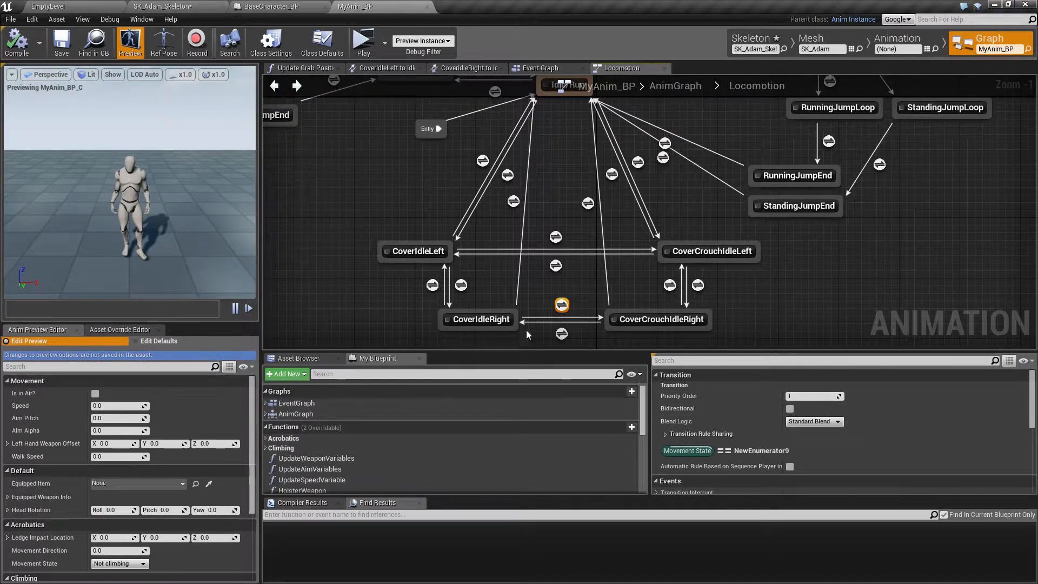
Step: Play-test EmptyLevel, moving the character back and forth in cover along the wall to check the stance transitions, and stop the preview
{"action": "left_click", "coordinate": [86, 4]}
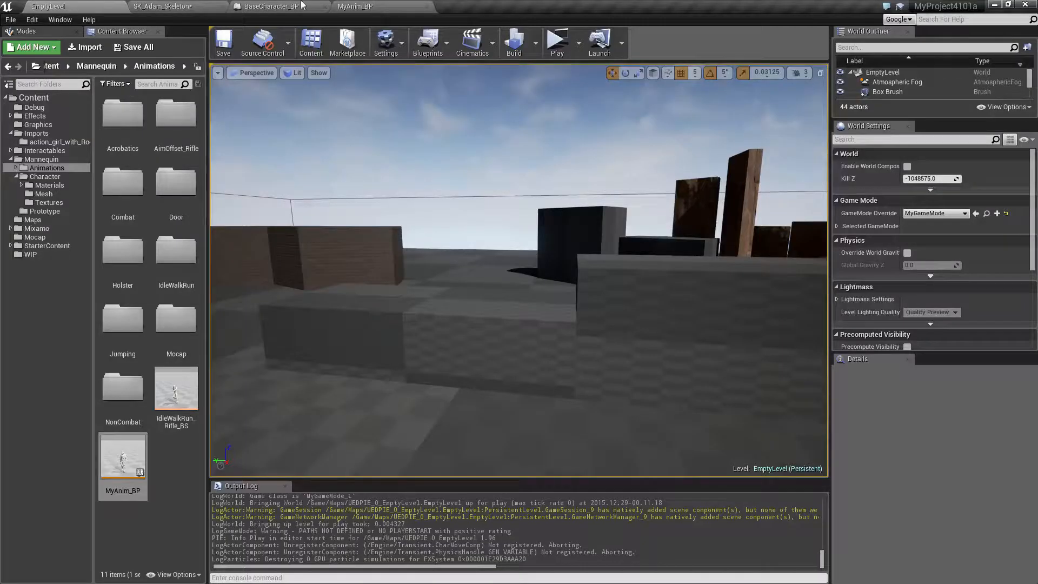
{"action": "left_click", "coordinate": [559, 44]}
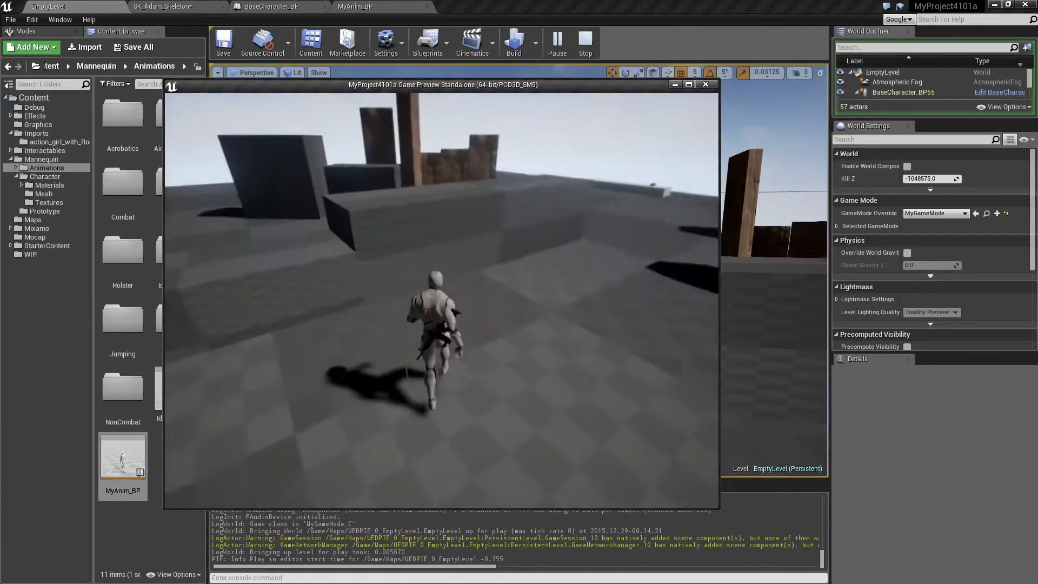
{"action": "key", "text": "w"}
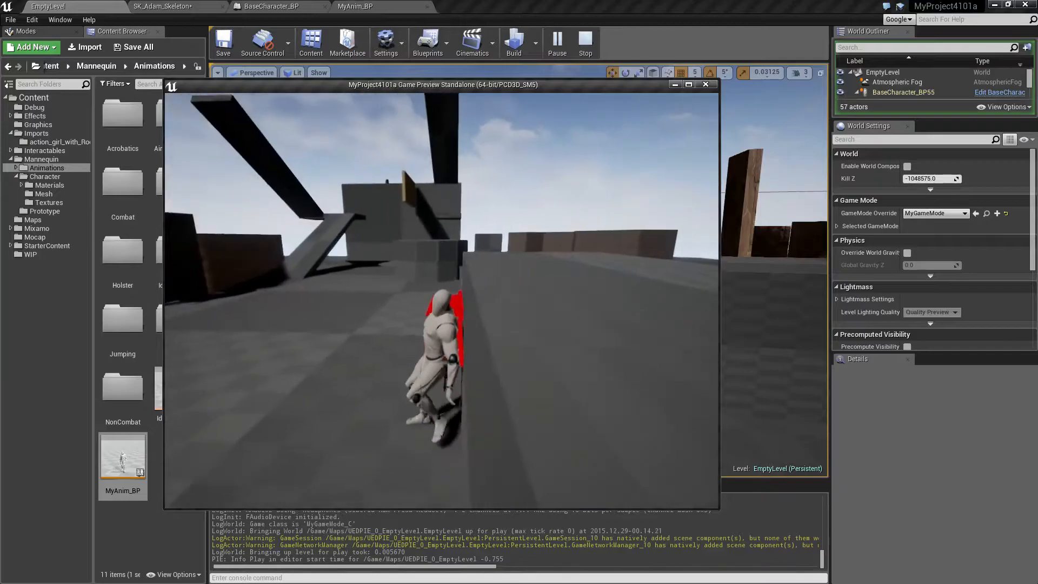
{"action": "key", "text": "s"}
{"action": "key", "text": "w"}
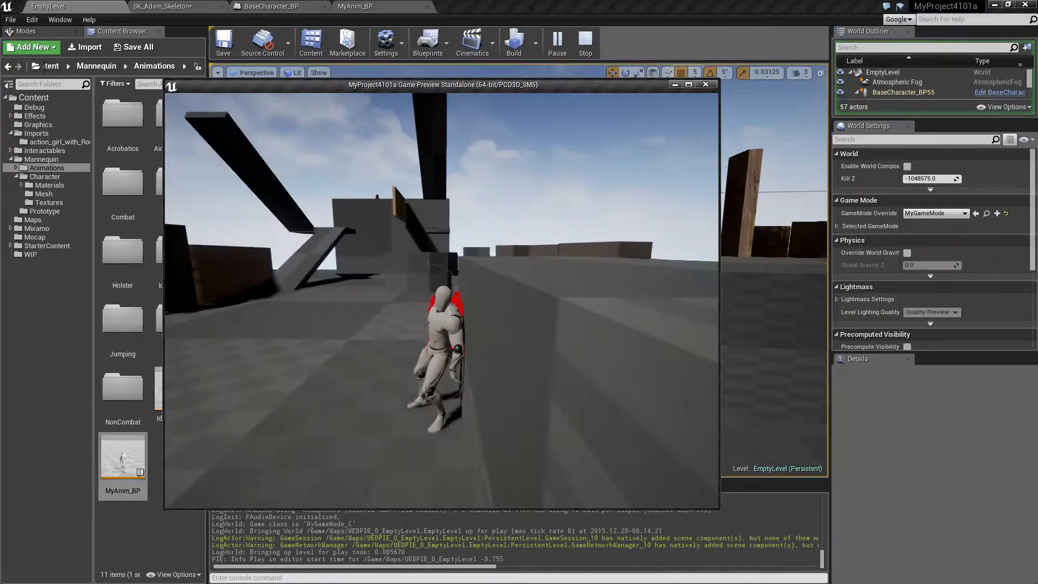
{"action": "key", "text": "s"}
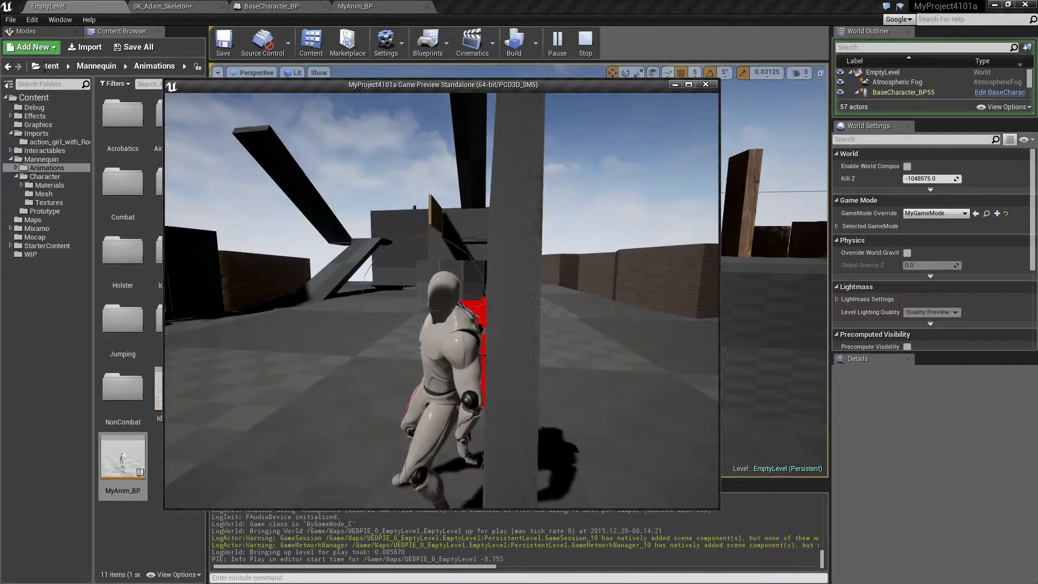
{"action": "key", "text": "Escape"}
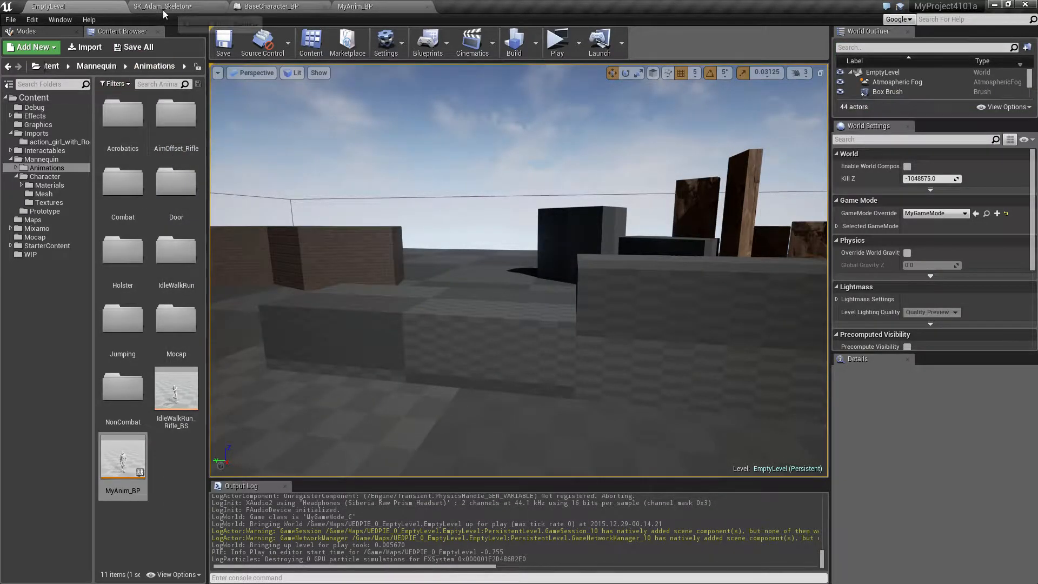
Step: In BaseCharacter_BP's Are facing a wall function, set the LineTraceByChannel node's Draw Debug Type to None
{"action": "left_click", "coordinate": [292, 6]}
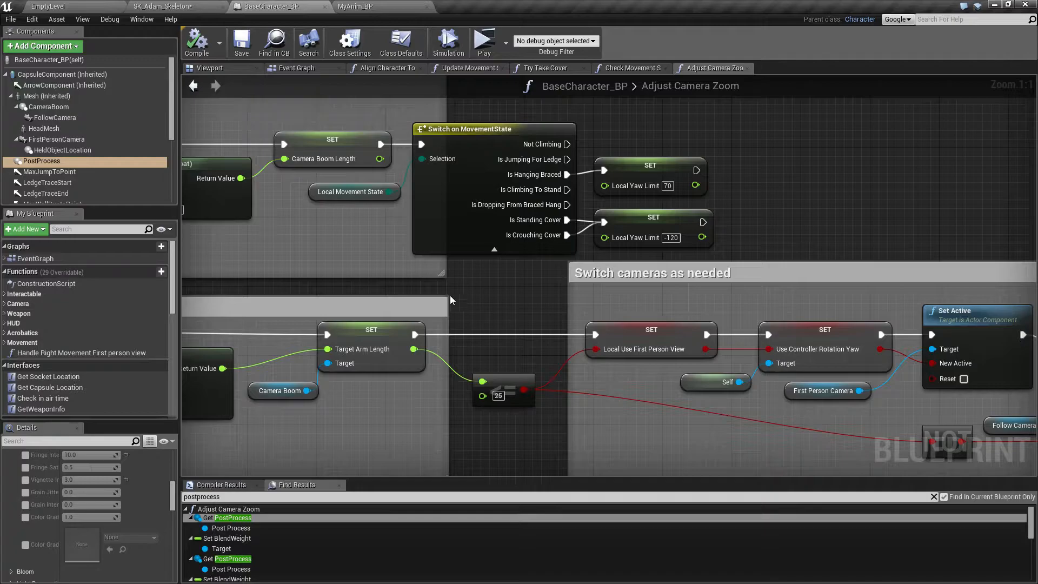
{"action": "scroll", "coordinate": [89, 167], "scroll_direction": "down", "scroll_amount": 5}
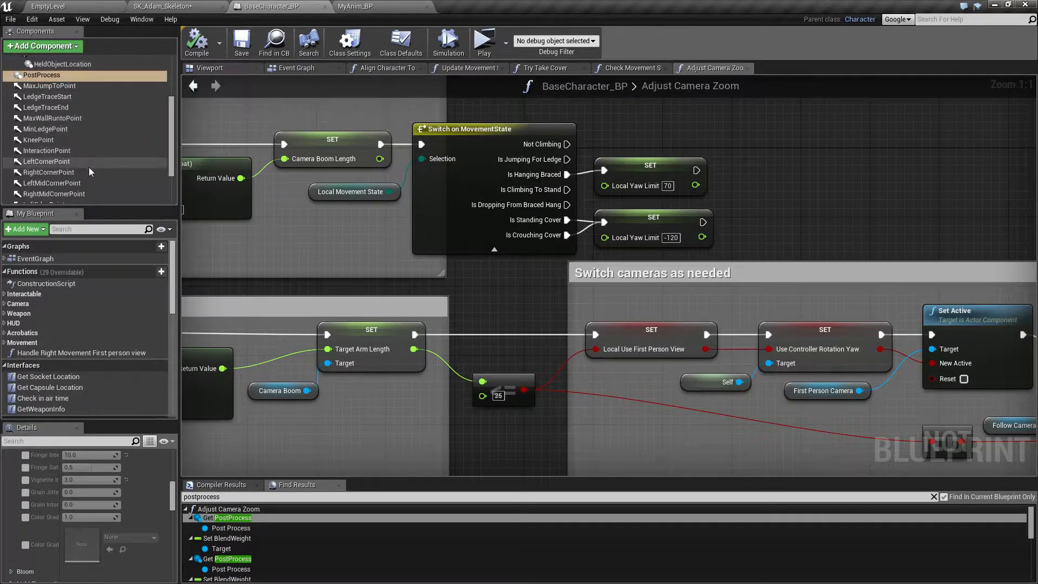
{"action": "scroll", "coordinate": [48, 332], "scroll_direction": "down", "scroll_amount": 8}
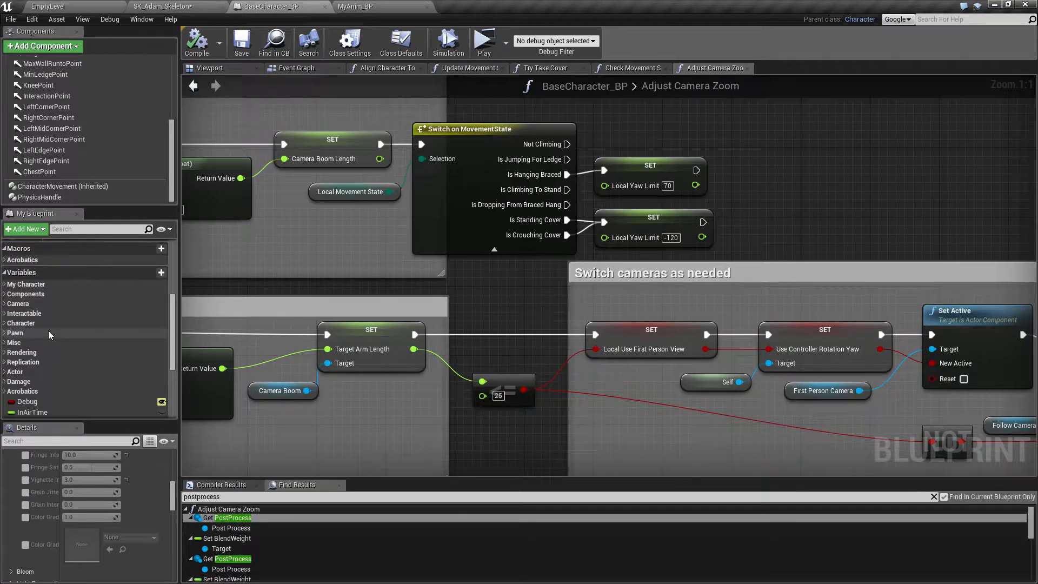
{"action": "scroll", "coordinate": [43, 311], "scroll_direction": "up", "scroll_amount": 3}
{"action": "scroll", "coordinate": [44, 311], "scroll_direction": "up", "scroll_amount": 4}
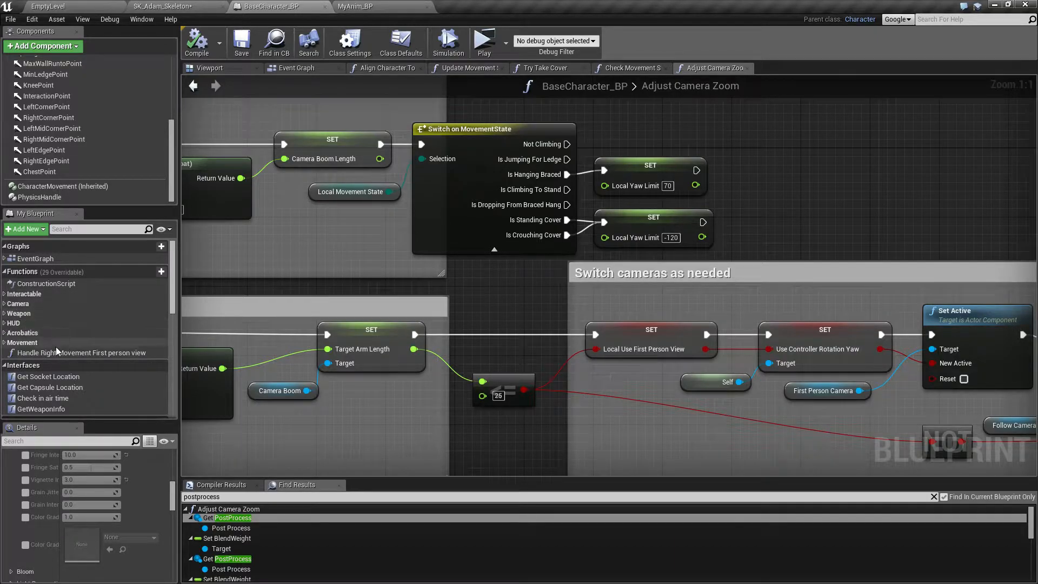
{"action": "left_click", "coordinate": [5, 334]}
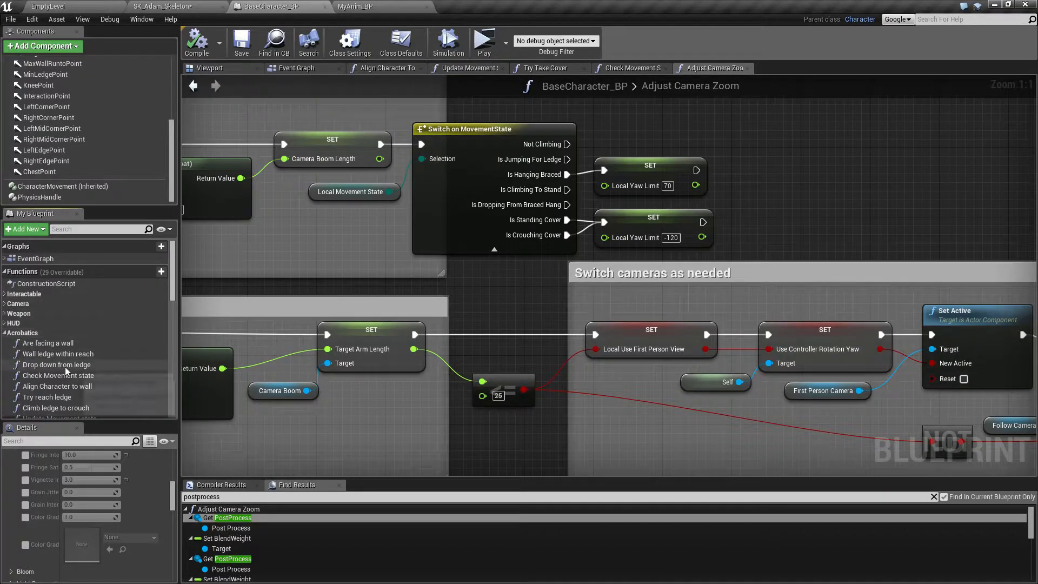
{"action": "scroll", "coordinate": [65, 366], "scroll_direction": "down", "scroll_amount": 1}
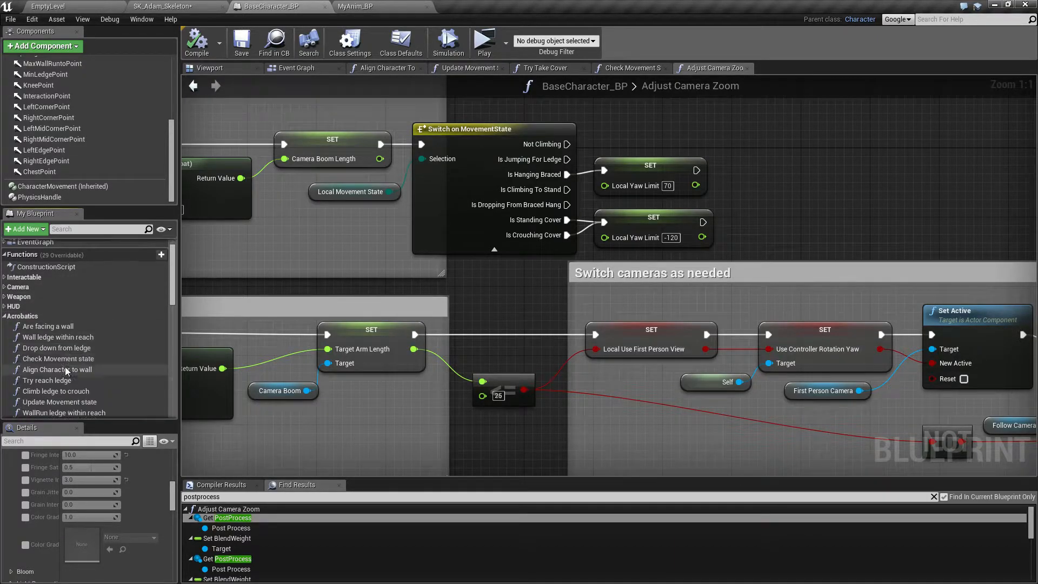
{"action": "double_click", "coordinate": [53, 327]}
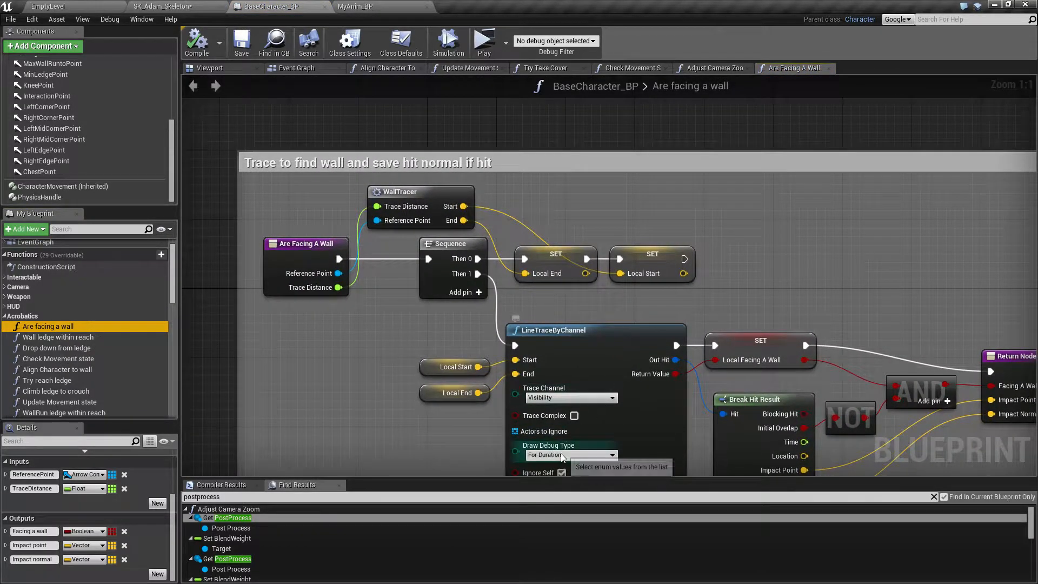
{"action": "left_click", "coordinate": [561, 455]}
{"action": "left_click", "coordinate": [528, 463]}
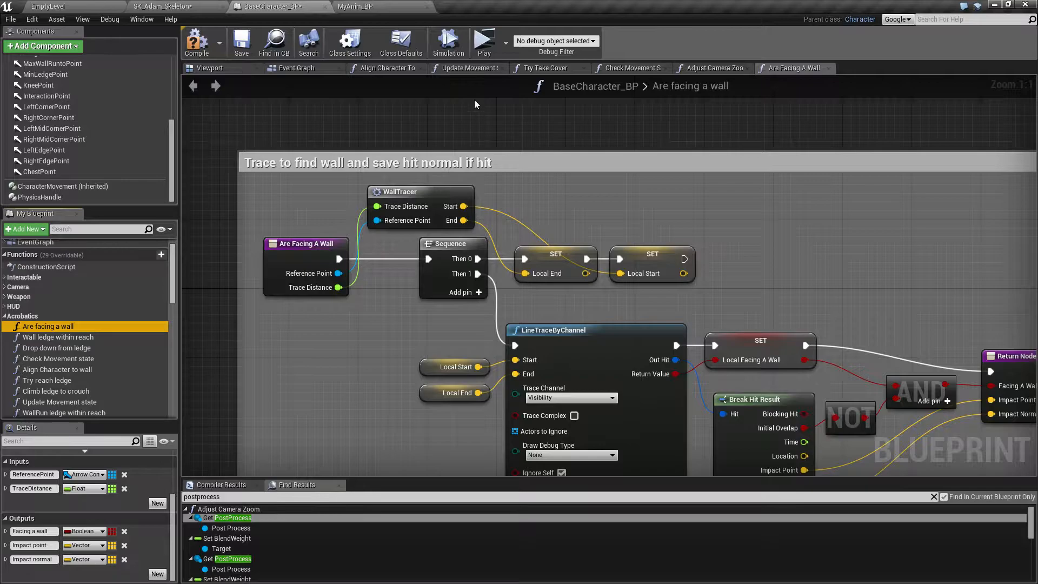
Step: Save BaseCharacter_BP and play-test standing cover, moving the character back and forth along the wall
{"action": "key", "text": "ctrl+s"}
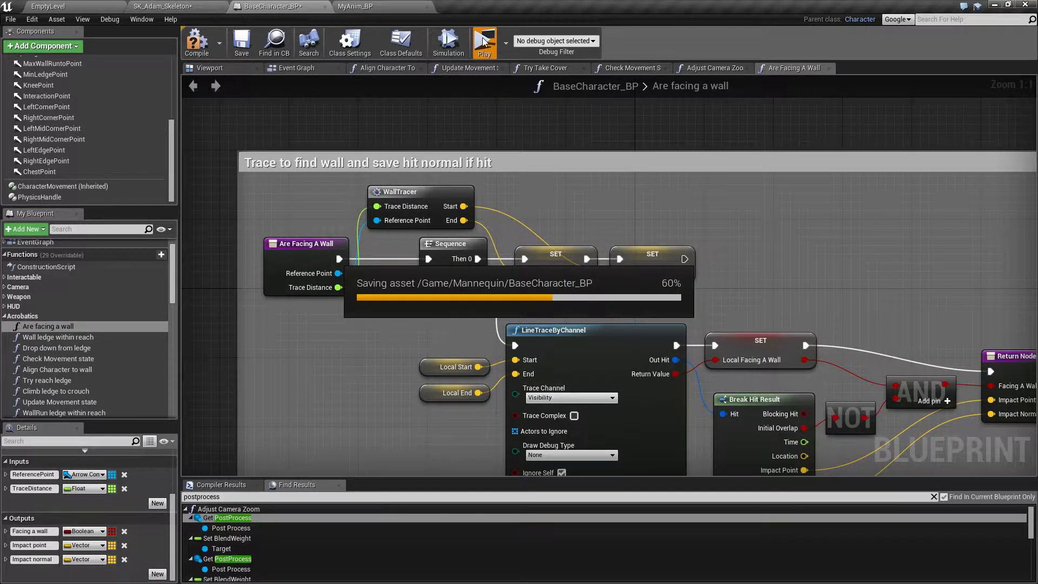
{"action": "left_click", "coordinate": [483, 41]}
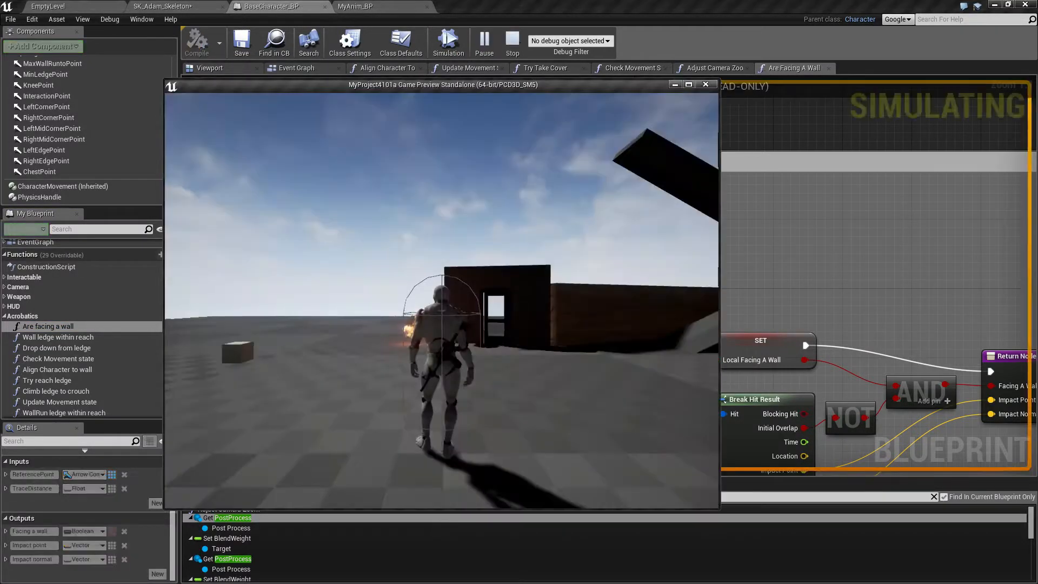
{"action": "key", "text": "w"}
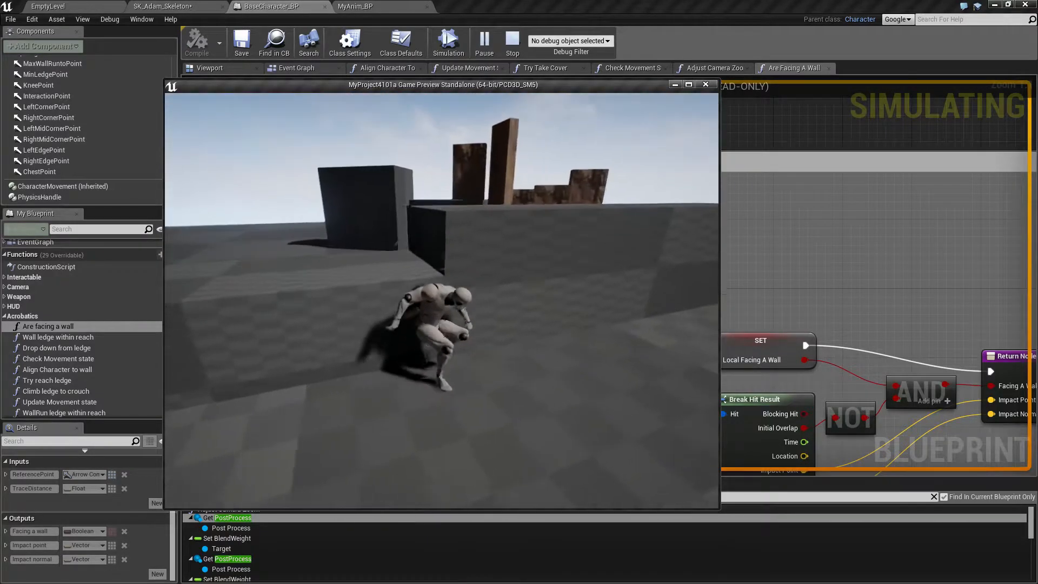
{"action": "key", "text": "d"}
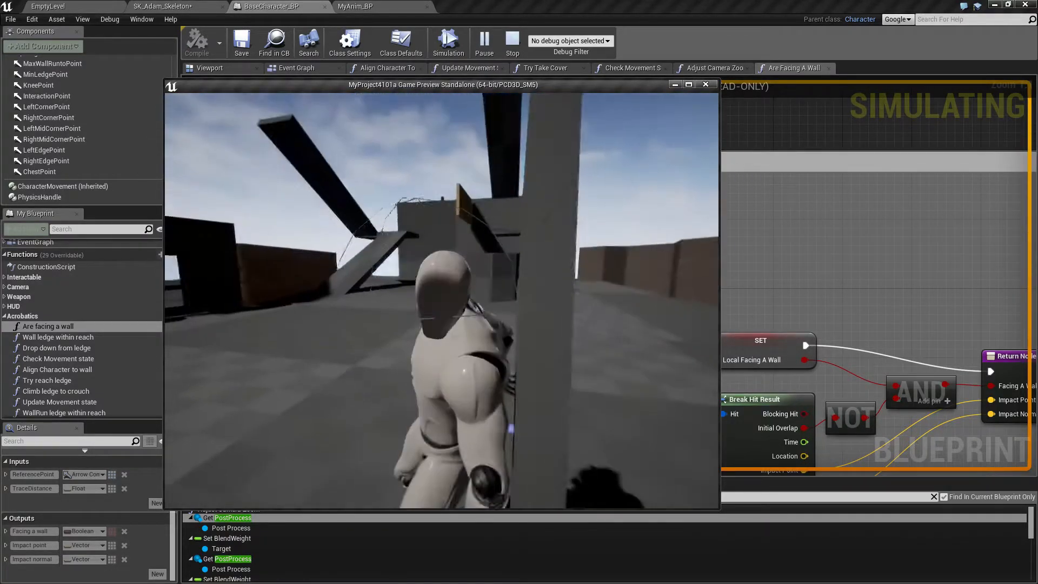
{"action": "key", "text": "d"}
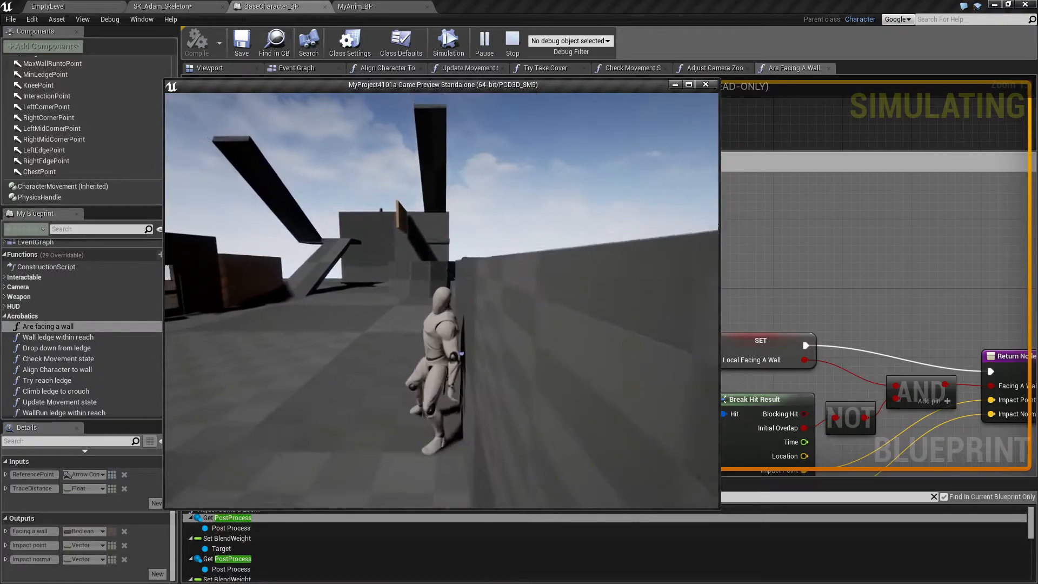
{"action": "key", "text": "a"}
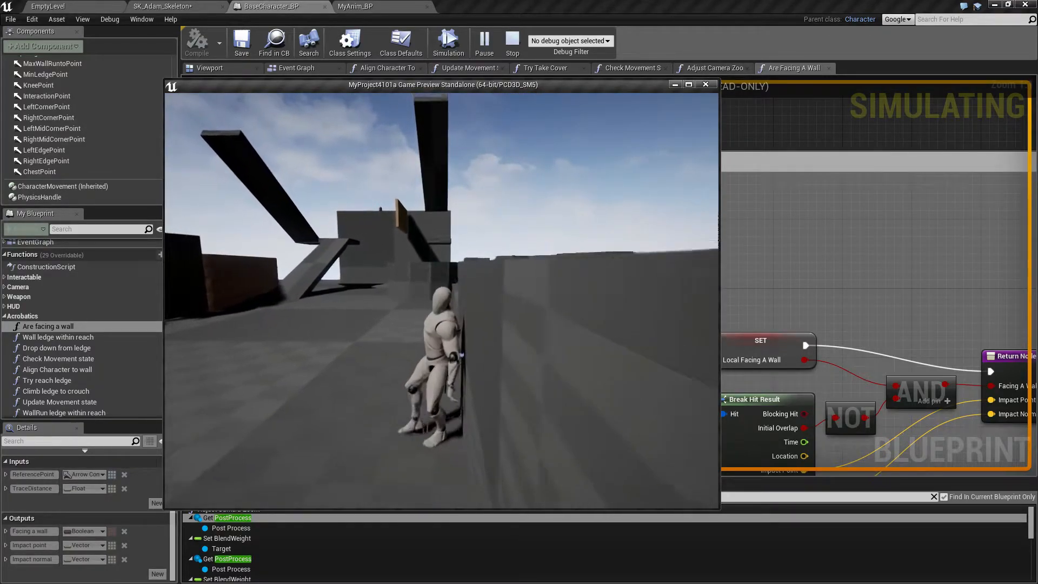
{"action": "key", "text": "d"}
{"action": "key", "text": "w"}
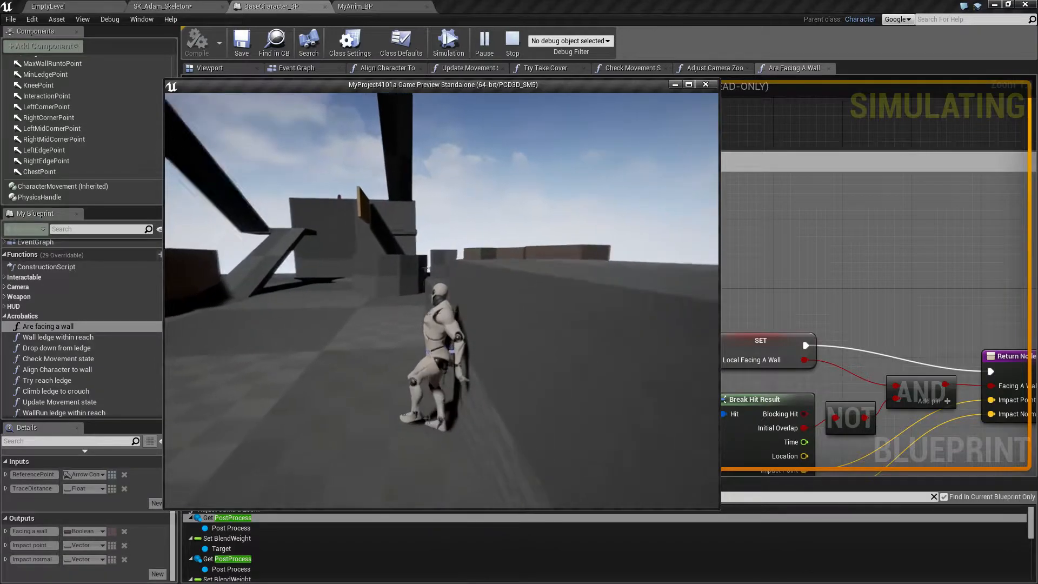
Step: Play-test crouched cover, moving the character repeatedly in and out of cover at the wall, and stop the preview
{"action": "key", "text": "c"}
{"action": "key", "text": "s"}
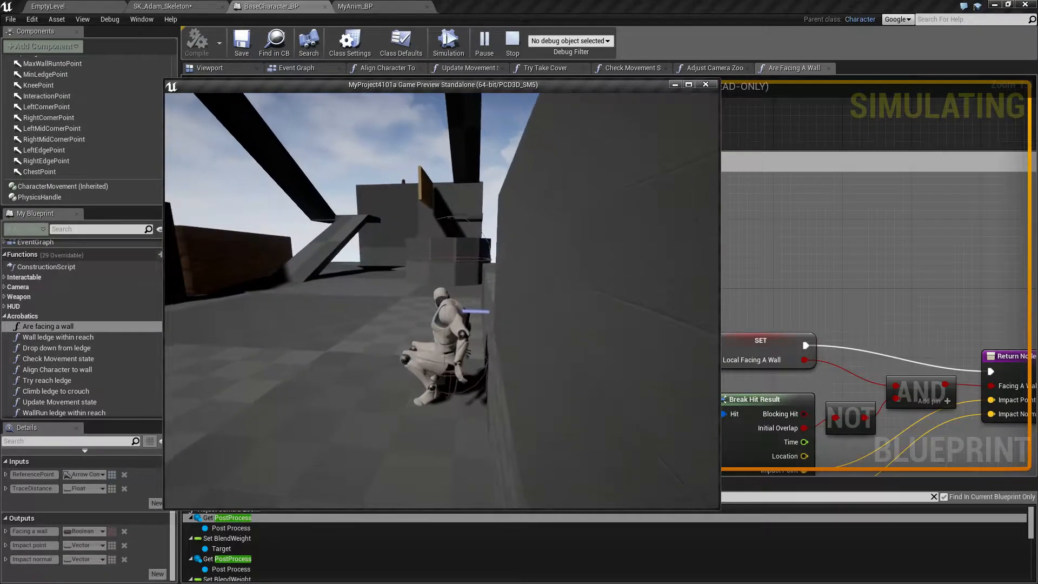
{"action": "key", "text": "w"}
{"action": "key", "text": "w"}
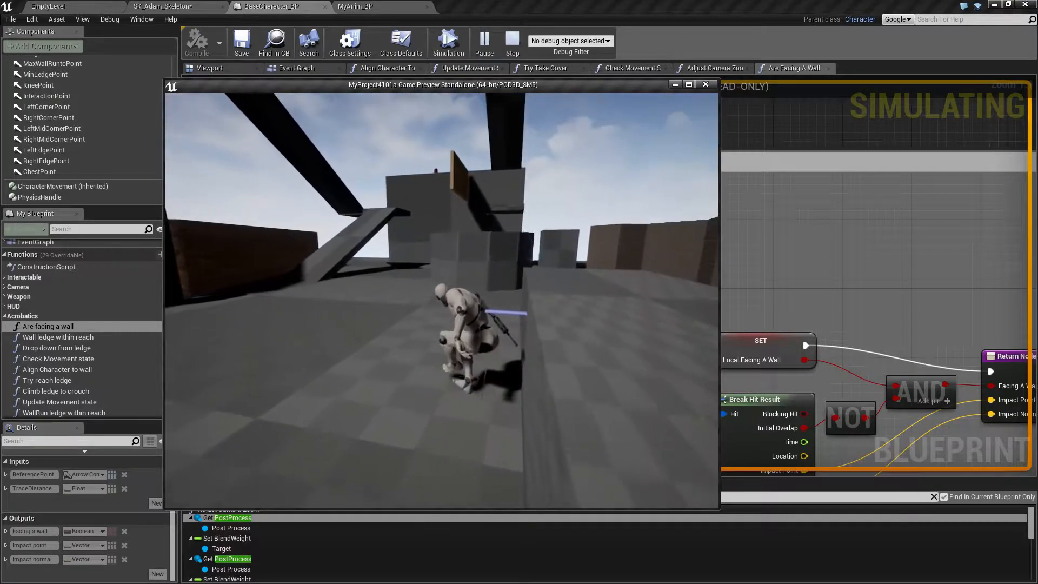
{"action": "key", "text": "q"}
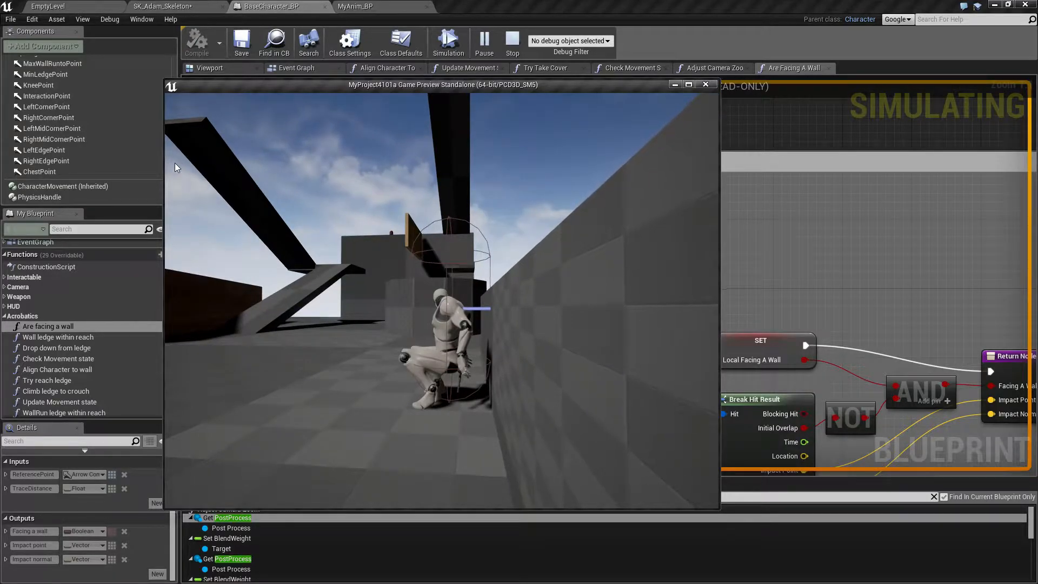
{"action": "key", "text": "s"}
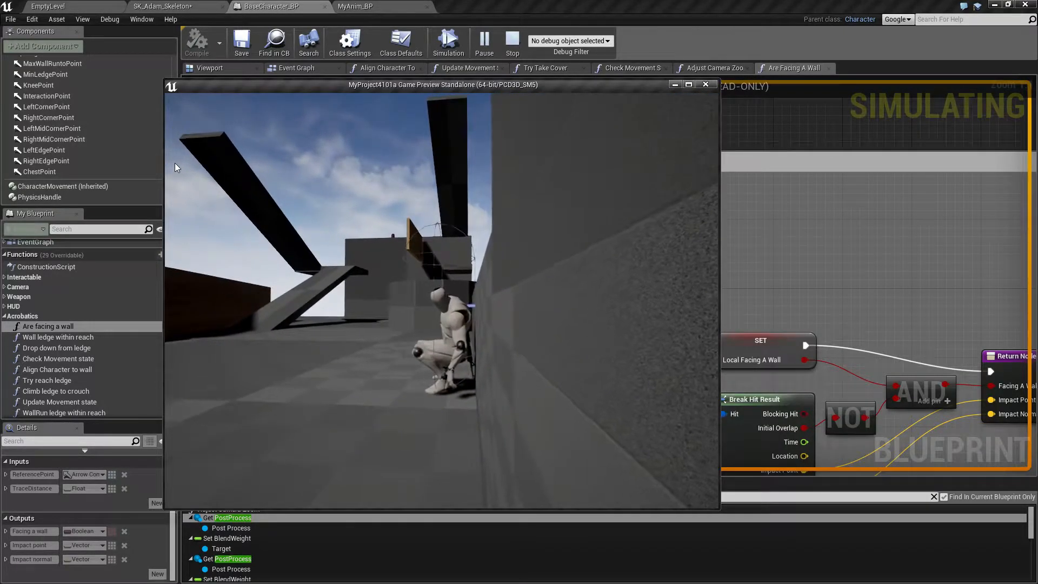
{"action": "key", "text": "s"}
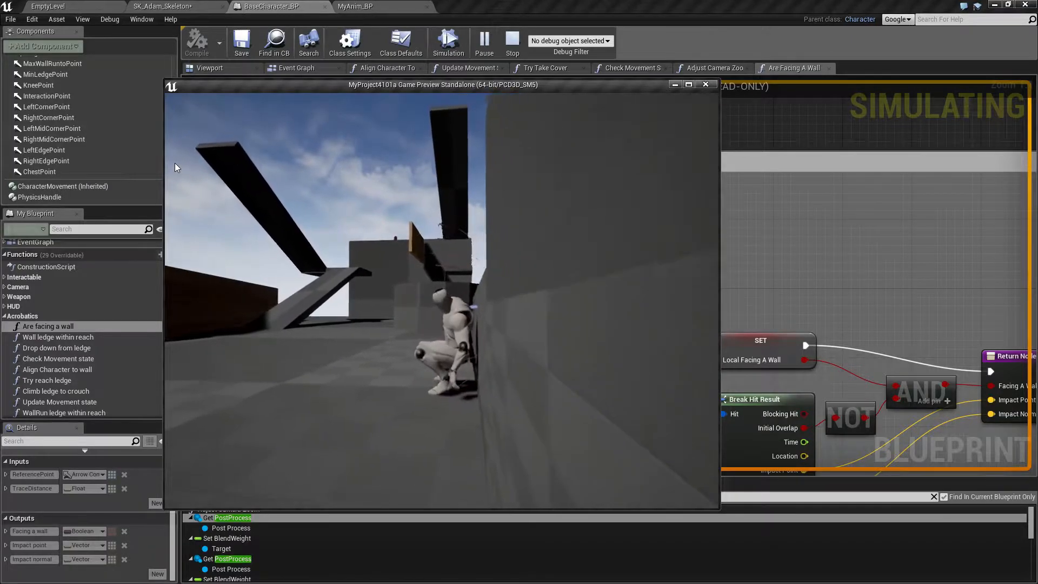
{"action": "key", "text": "w"}
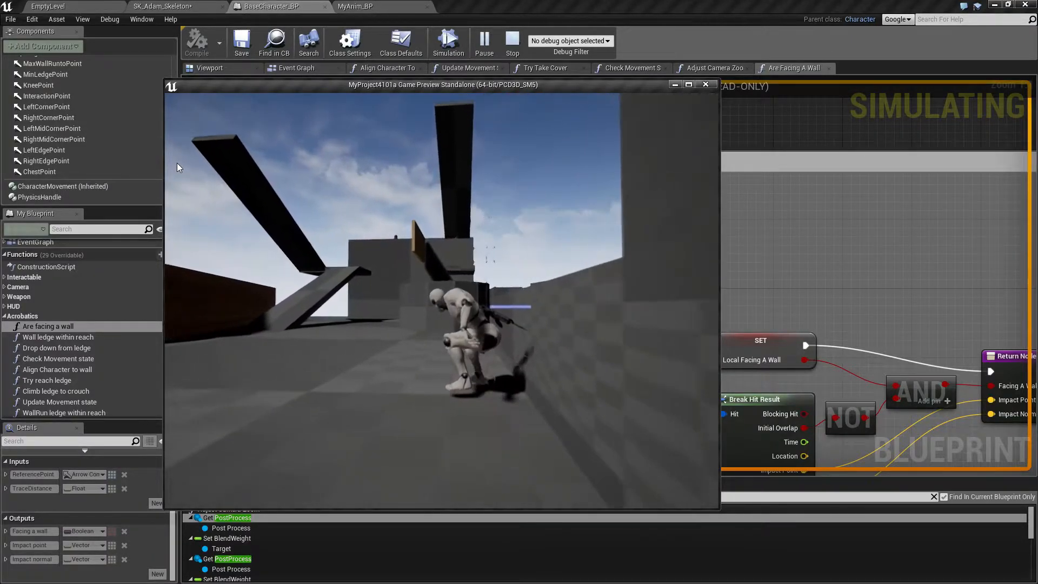
{"action": "key", "text": "s"}
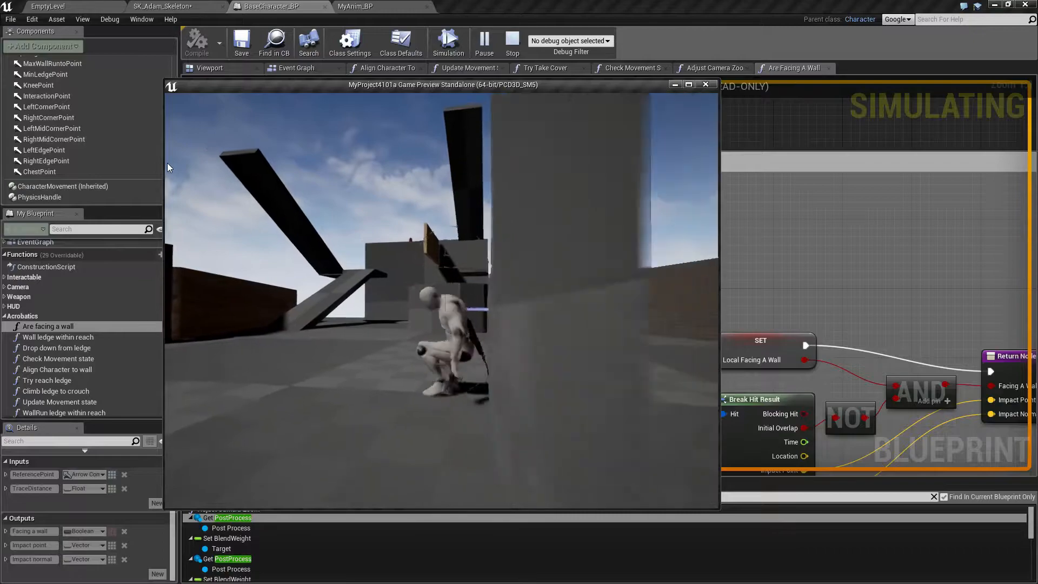
{"action": "key", "text": "w"}
{"action": "key", "text": "s"}
{"action": "key", "text": "Escape"}
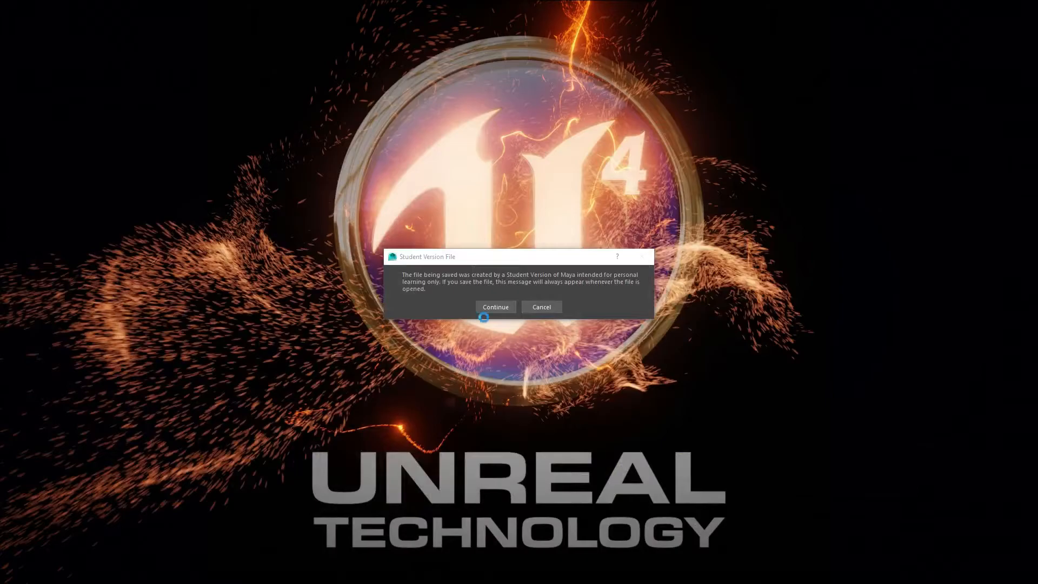
Step: Switch to Maya, accept the student version notice, close the Graph Editor and import cover_crouch_idle_mirrored.fbx into the empty scene
{"action": "left_click", "coordinate": [494, 307]}
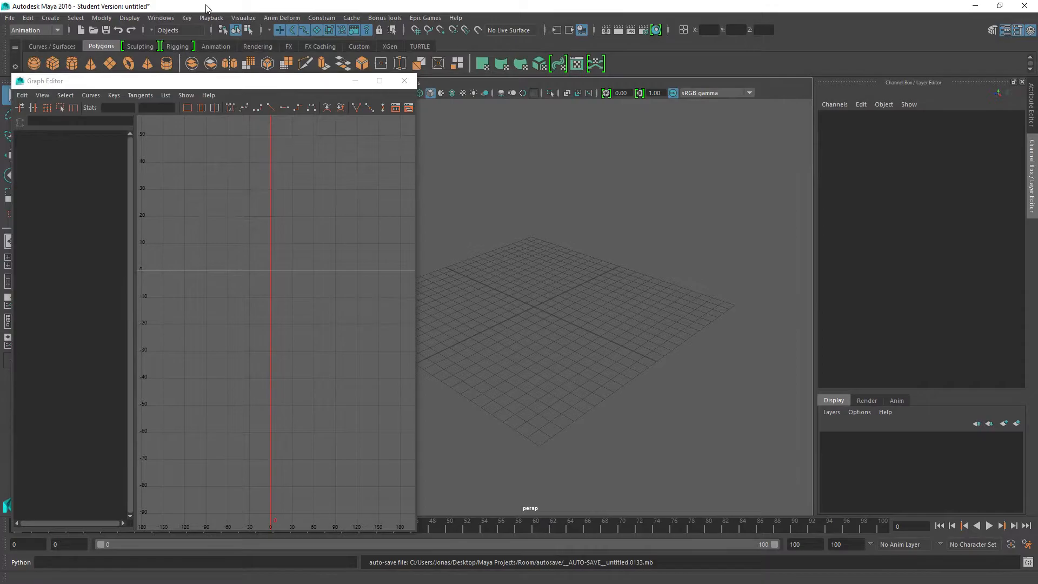
{"action": "left_click", "coordinate": [404, 81]}
{"action": "left_click", "coordinate": [9, 17]}
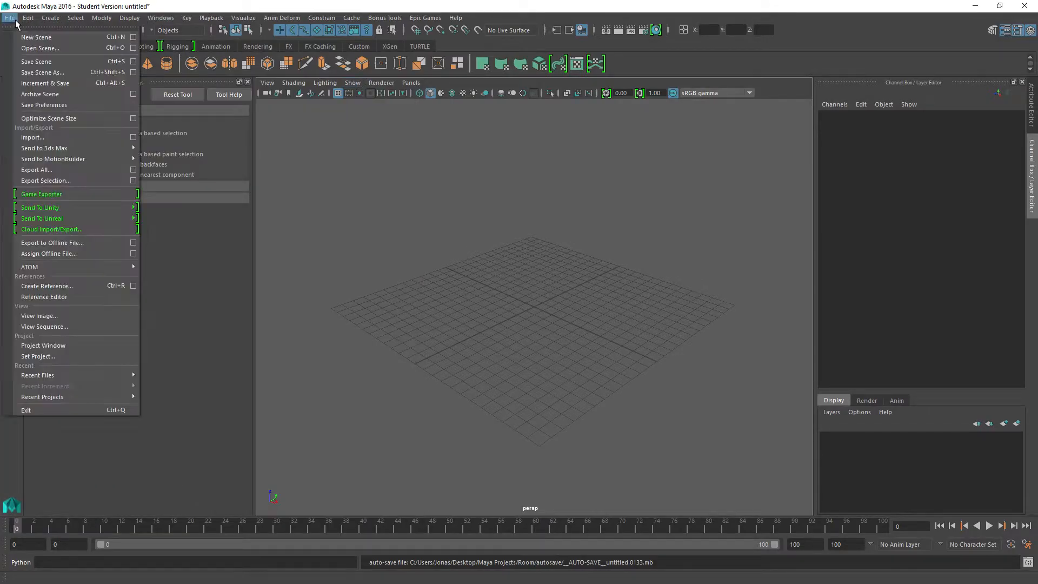
{"action": "left_click", "coordinate": [32, 137]}
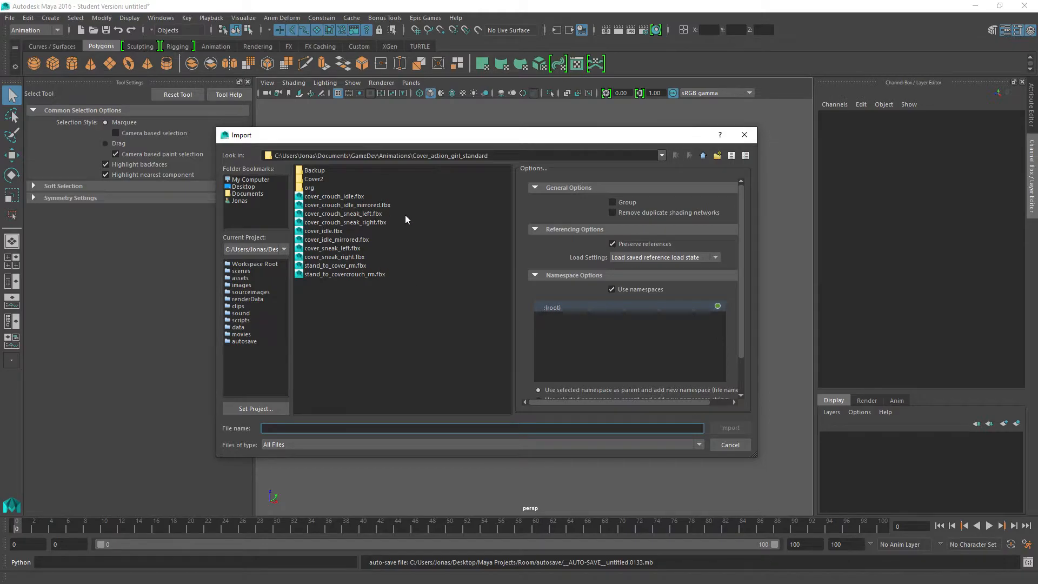
{"action": "left_click", "coordinate": [364, 209]}
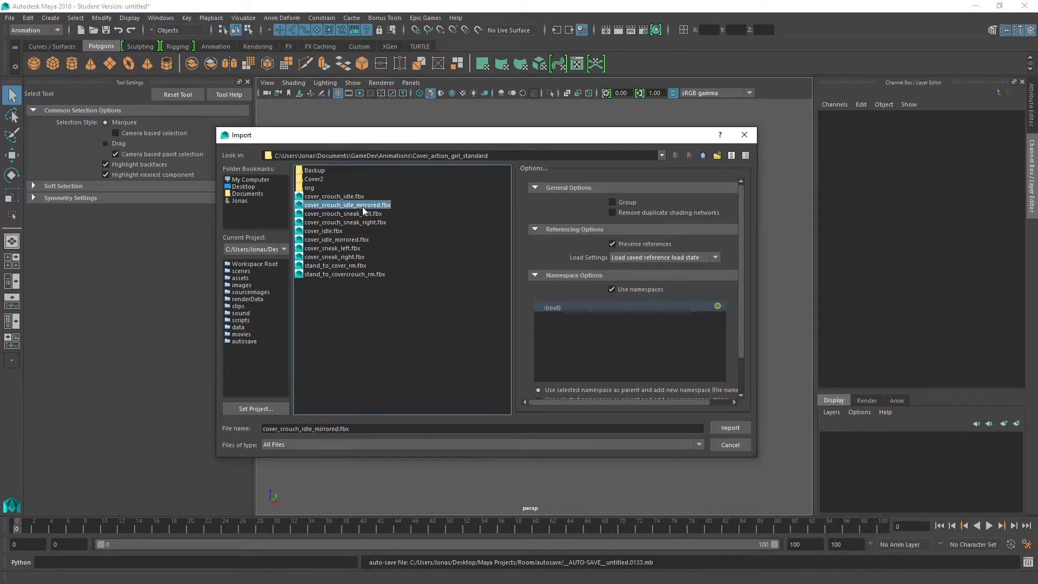
{"action": "double_click", "coordinate": [361, 208]}
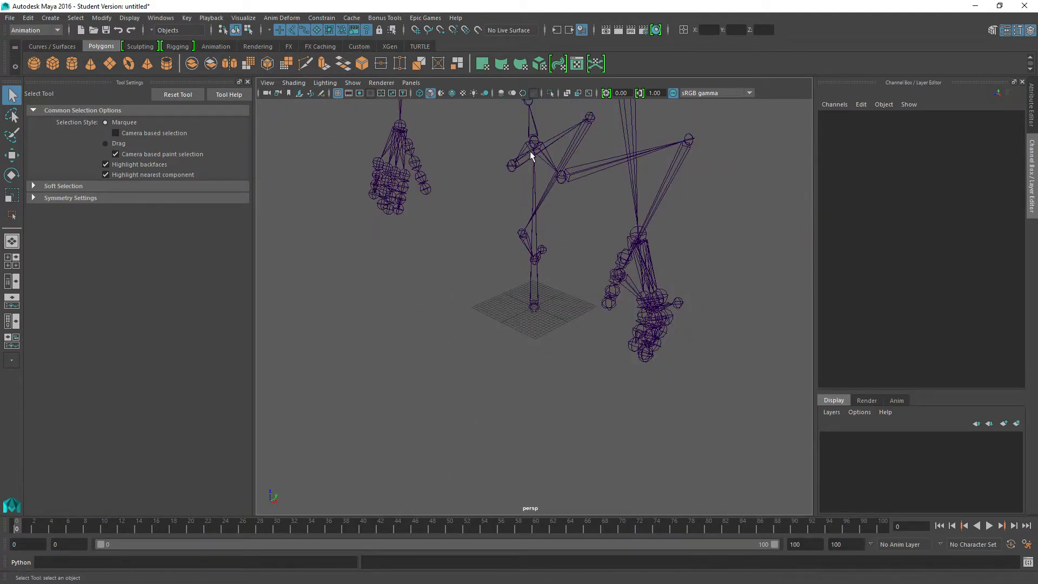
Step: Select the skeleton's Hips joint, set the playback range to end at frame 76 and play the animation
{"action": "left_click", "coordinate": [534, 145]}
{"action": "scroll", "coordinate": [536, 273], "scroll_direction": "down", "scroll_amount": 5}
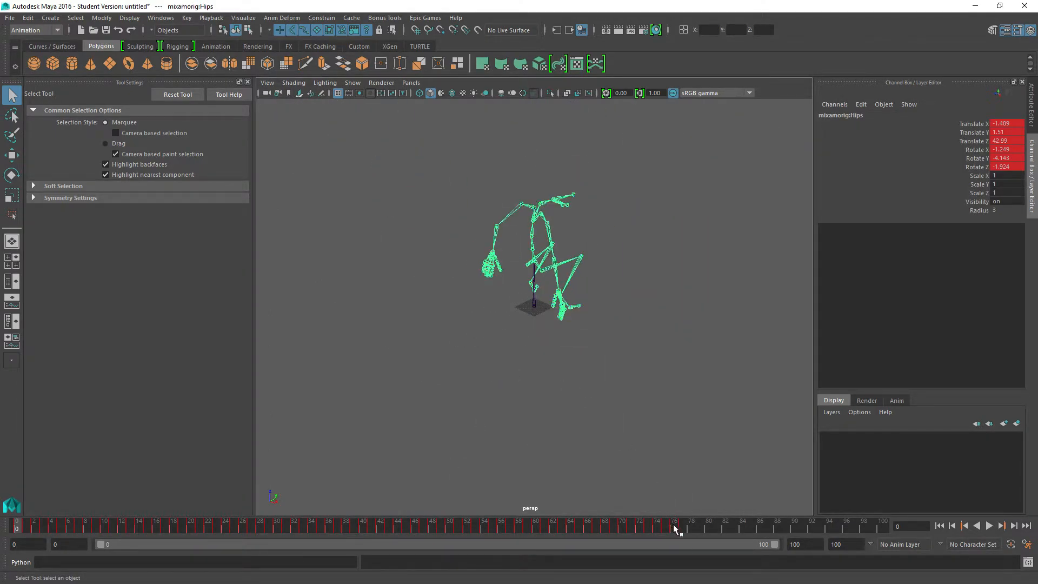
{"action": "type", "text": "76"}
{"action": "key", "text": "Return"}
{"action": "key", "text": "alt+v"}
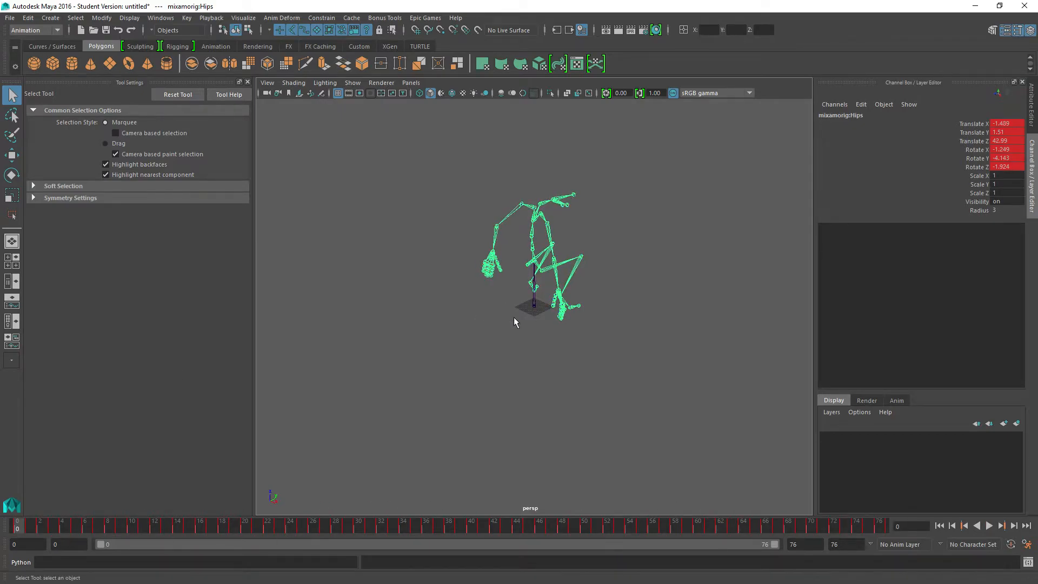
{"action": "left_click_drag", "start_coordinate": [513, 277], "coordinate": [462, 260], "text": "alt"}
{"action": "mouse_move", "coordinate": [530, 274]}
{"action": "left_mouse_down", "text": "alt"}
{"action": "mouse_move", "coordinate": [557, 267]}
{"action": "mouse_move", "coordinate": [544, 265]}
{"action": "left_mouse_up", "text": "alt"}
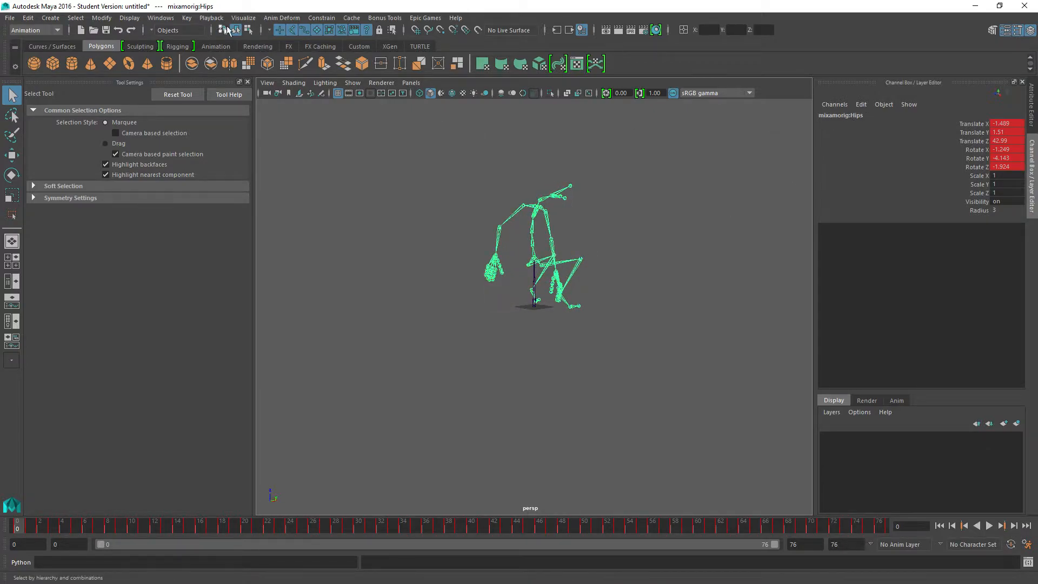
Step: Isolate the Hips joint's Translate Y curve in the Graph Editor and select all its keys with the region scaling tool
{"action": "left_click", "coordinate": [161, 18]}
{"action": "mouse_move", "coordinate": [185, 48]}
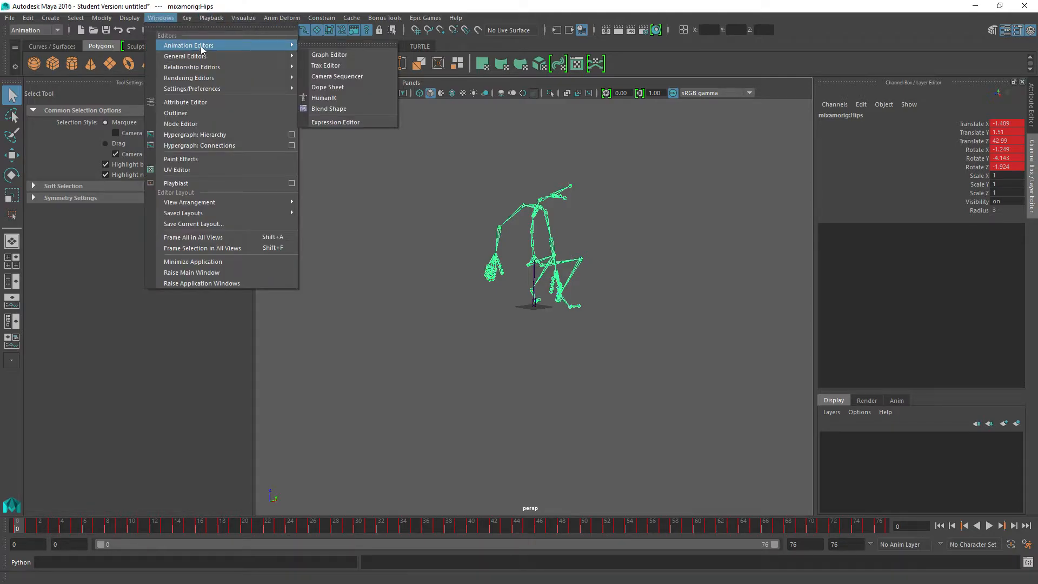
{"action": "left_click", "coordinate": [319, 54]}
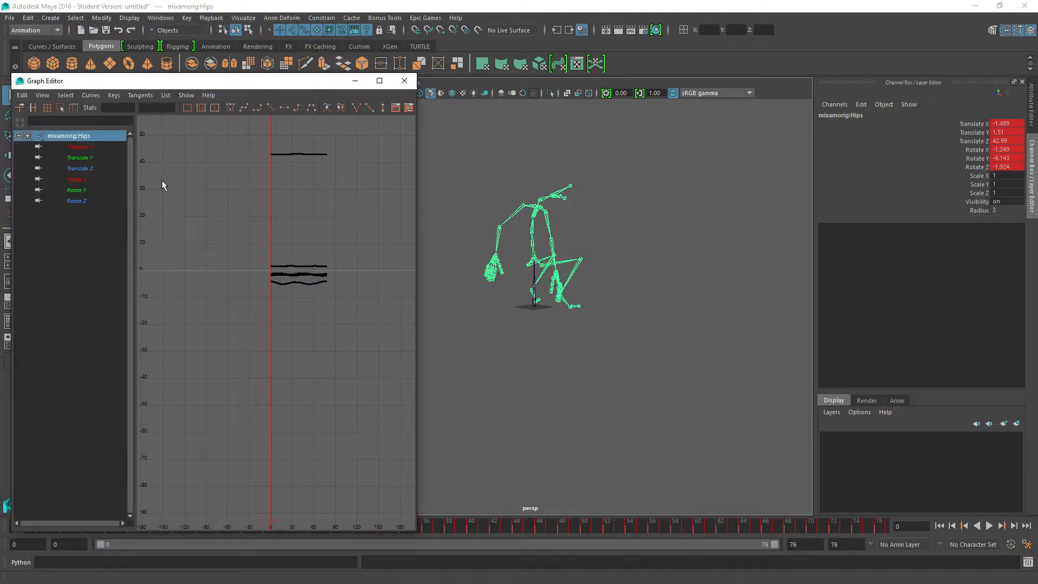
{"action": "left_click", "coordinate": [76, 157]}
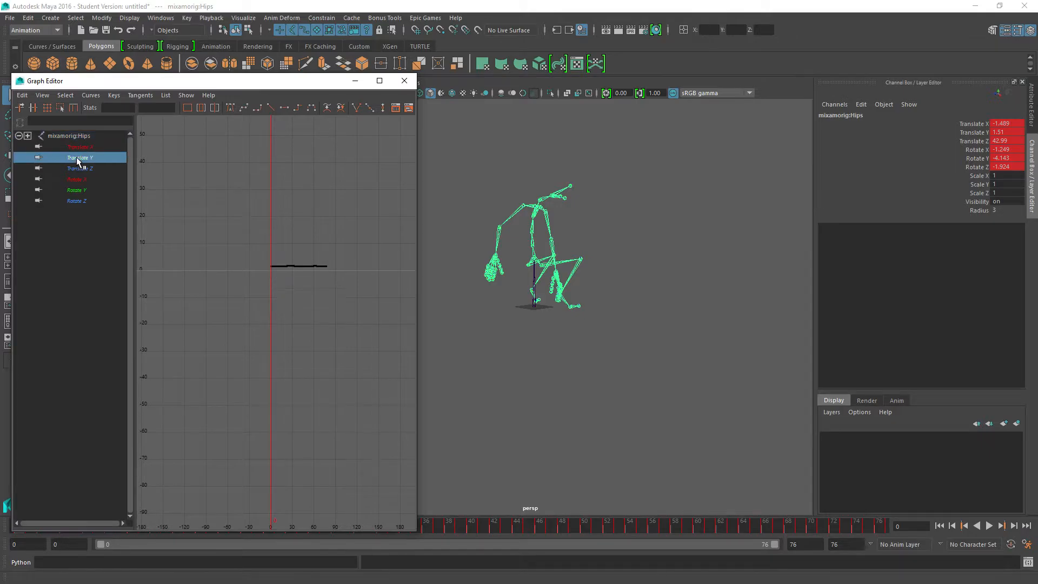
{"action": "left_click_drag", "start_coordinate": [355, 280], "coordinate": [348, 284]}
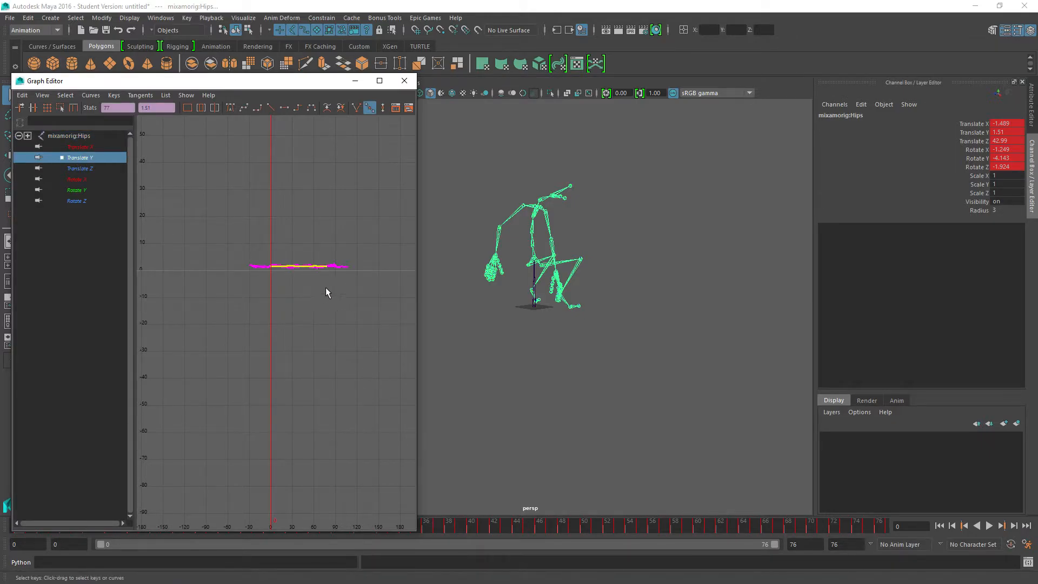
{"action": "left_click", "coordinate": [61, 108]}
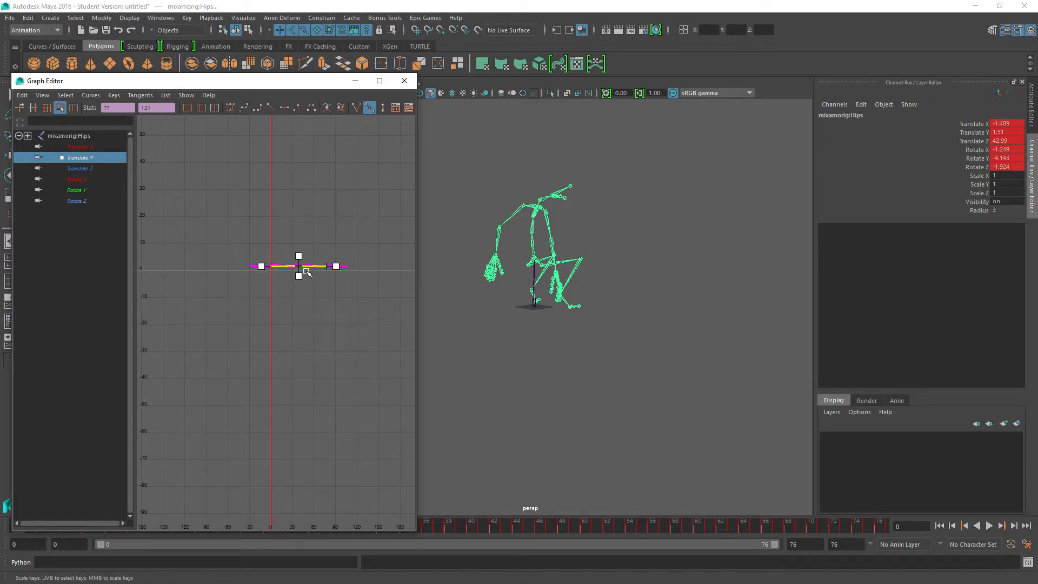
Step: Shift the whole Translate Y curve of the Hips joint down to about -19.127, undoing the accidental key scaling first
{"action": "left_click_drag", "start_coordinate": [554, 329], "coordinate": [522, 345], "text": "alt"}
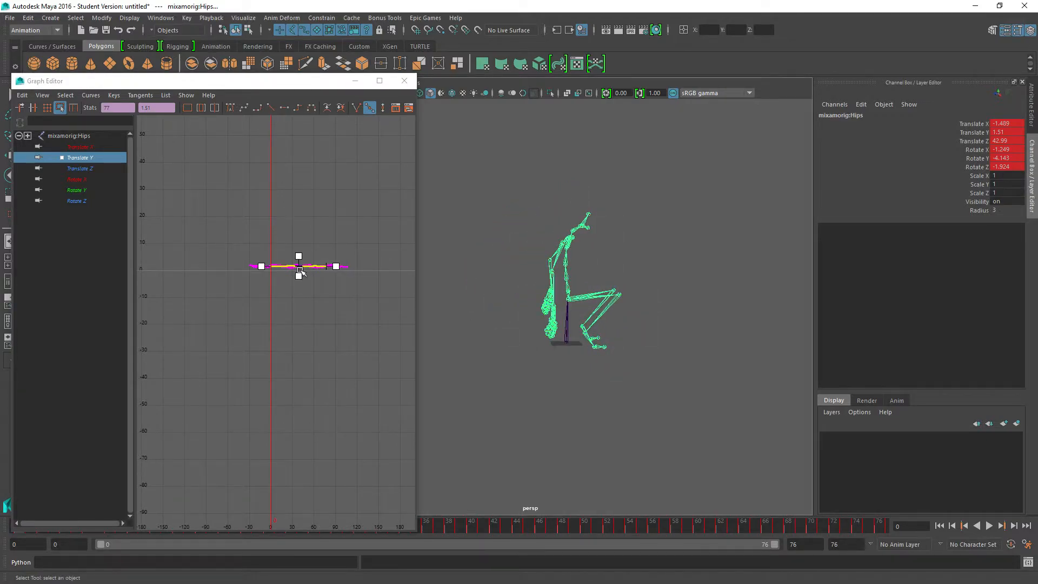
{"action": "mouse_move", "coordinate": [301, 269]}
{"action": "middle_mouse_down"}
{"action": "mouse_move", "coordinate": [301, 280]}
{"action": "mouse_move", "coordinate": [301, 265]}
{"action": "middle_mouse_up"}
{"action": "key", "text": "ctrl+z"}
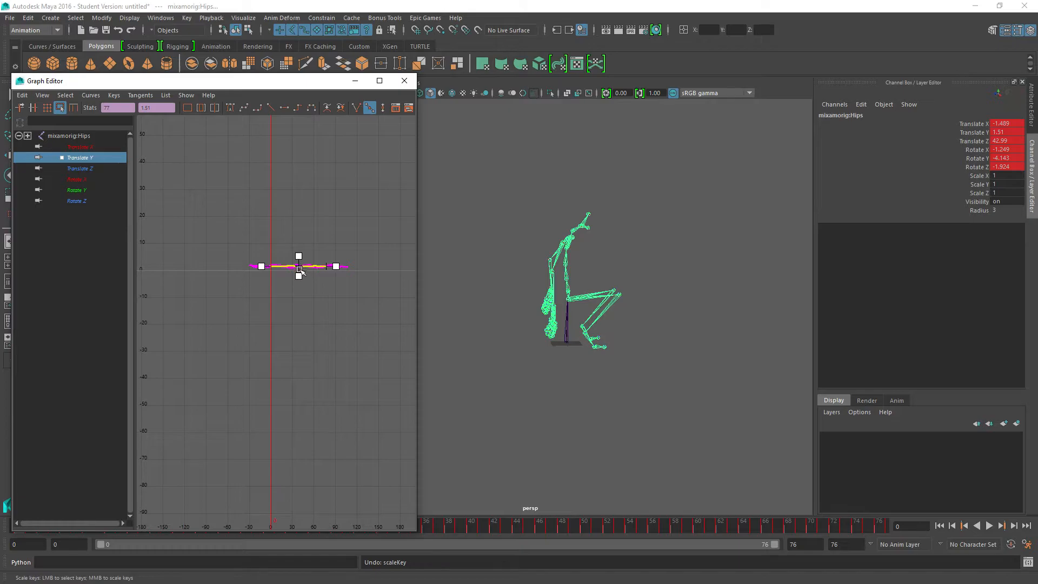
{"action": "middle_click_drag", "start_coordinate": [301, 269], "coordinate": [307, 323]}
{"action": "scroll", "coordinate": [290, 338], "scroll_direction": "up", "scroll_amount": 6}
{"action": "scroll", "coordinate": [295, 317], "scroll_direction": "up", "scroll_amount": 2}
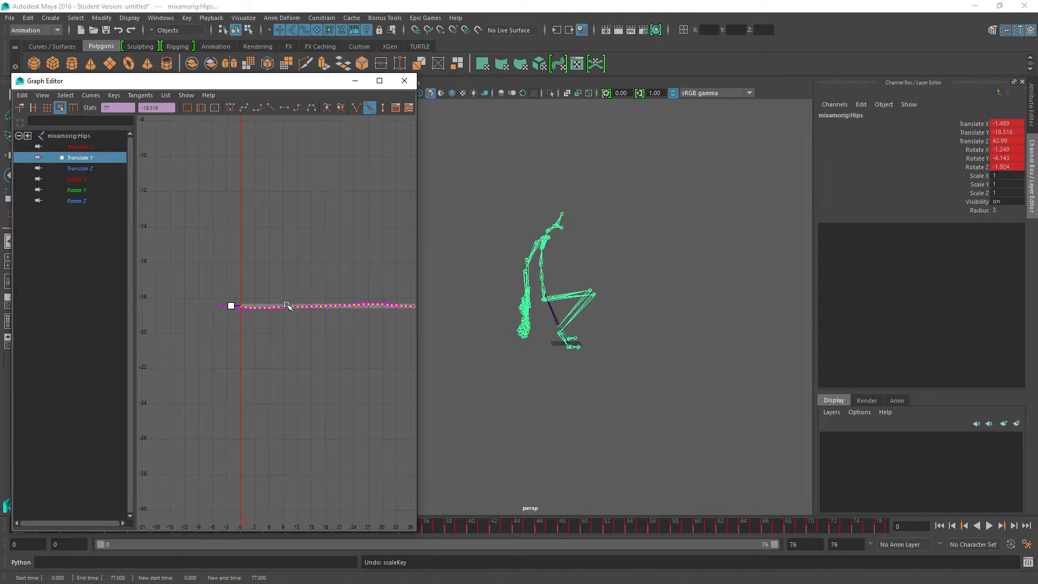
{"action": "middle_click_drag", "start_coordinate": [286, 308], "coordinate": [288, 318]}
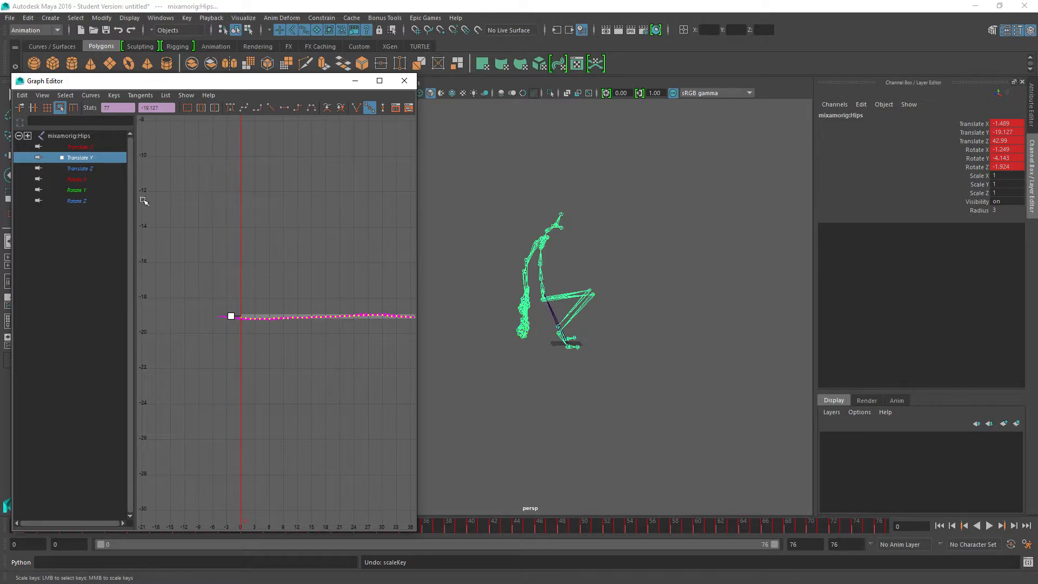
Step: Select the skeleton's RightArm joint
{"action": "mouse_move", "coordinate": [542, 305]}
{"action": "left_mouse_down", "text": "alt"}
{"action": "mouse_move", "coordinate": [497, 303]}
{"action": "mouse_move", "coordinate": [532, 305]}
{"action": "left_mouse_up", "text": "alt"}
{"action": "left_click_drag", "start_coordinate": [533, 256], "coordinate": [523, 254], "text": "alt"}
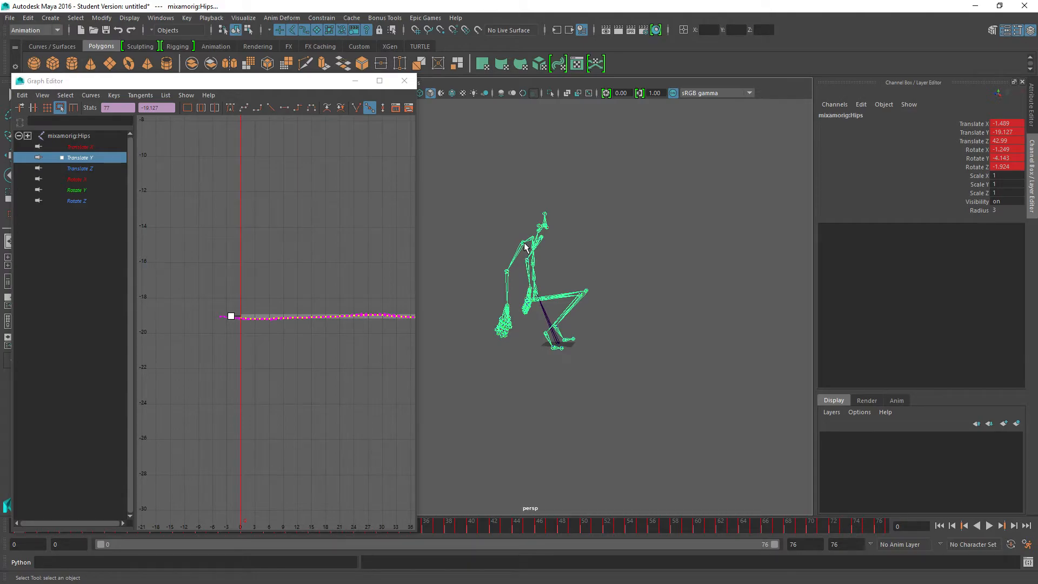
{"action": "left_click", "coordinate": [524, 247]}
Step: Try lowering the RightArm joint's whole Rotate X curve to about 23.26, and undo the change
{"action": "left_click", "coordinate": [81, 147]}
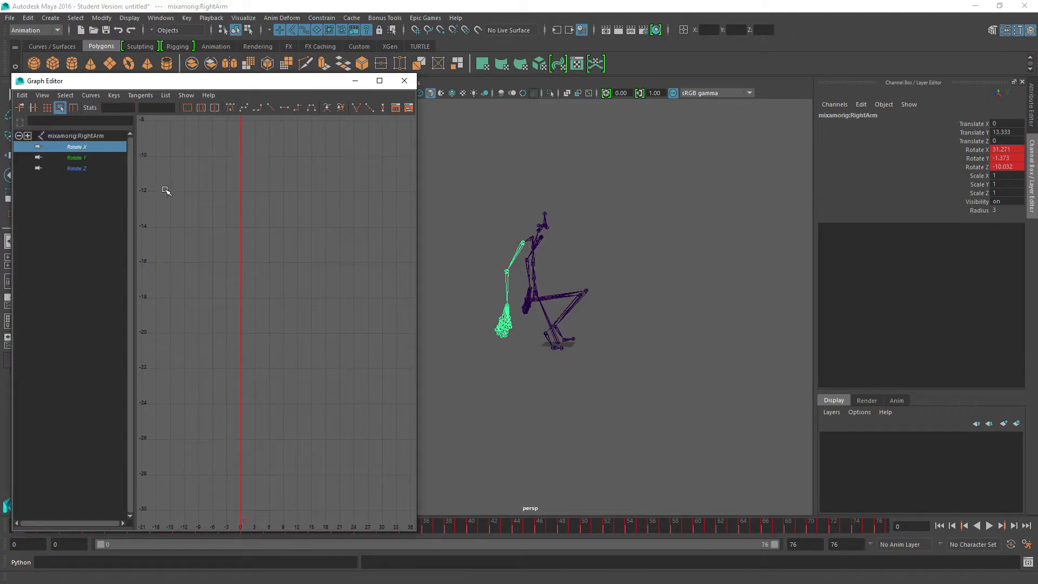
{"action": "key", "text": "f"}
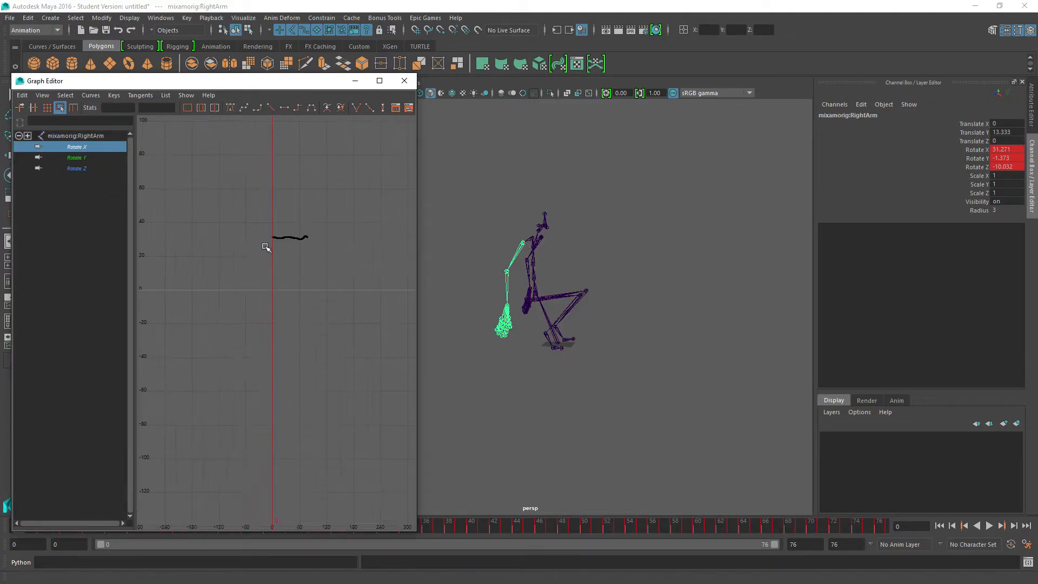
{"action": "left_click_drag", "start_coordinate": [330, 265], "coordinate": [305, 252]}
{"action": "mouse_move", "coordinate": [474, 289]}
{"action": "left_mouse_down", "text": "alt"}
{"action": "mouse_move", "coordinate": [519, 288]}
{"action": "mouse_move", "coordinate": [476, 292]}
{"action": "left_mouse_up", "text": "alt"}
{"action": "mouse_move", "coordinate": [281, 256]}
{"action": "left_mouse_down"}
{"action": "mouse_move", "coordinate": [287, 223]}
{"action": "mouse_move", "coordinate": [288, 272]}
{"action": "mouse_move", "coordinate": [290, 243]}
{"action": "left_mouse_up"}
{"action": "key", "text": "ctrl+z"}
{"action": "key", "text": "ctrl+z"}
{"action": "key", "text": "ctrl+z"}
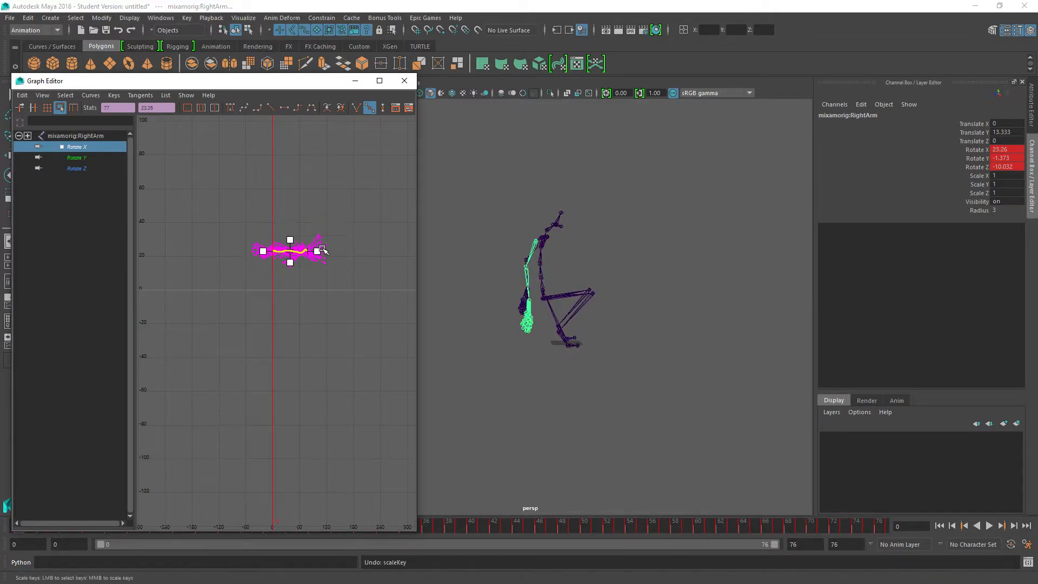
Step: Select all keys of the RightArm joint's Rotate Y curve and raise the curve to about 30.028
{"action": "left_click", "coordinate": [80, 158]}
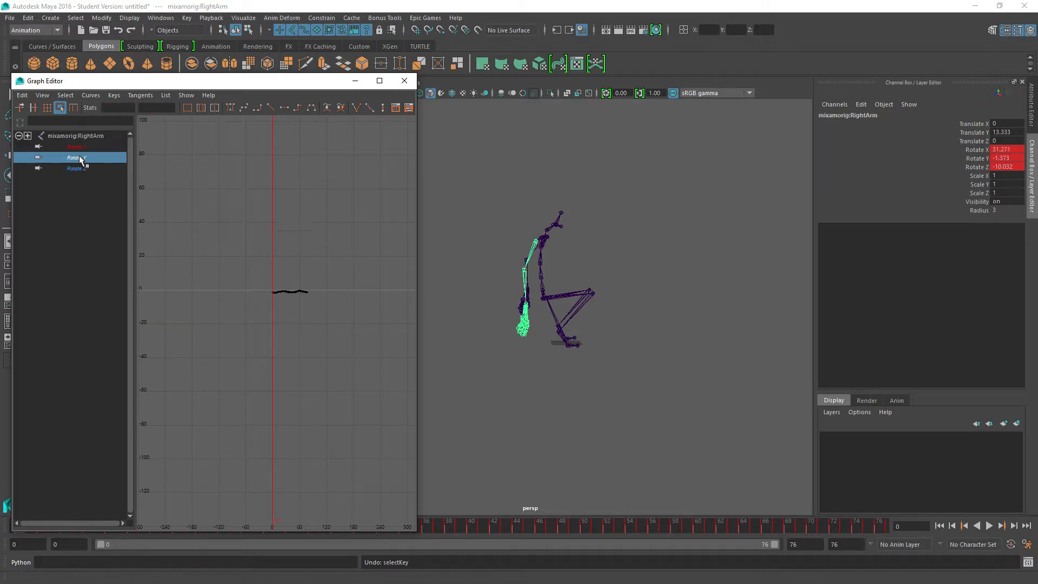
{"action": "left_click_drag", "start_coordinate": [254, 274], "coordinate": [313, 236]}
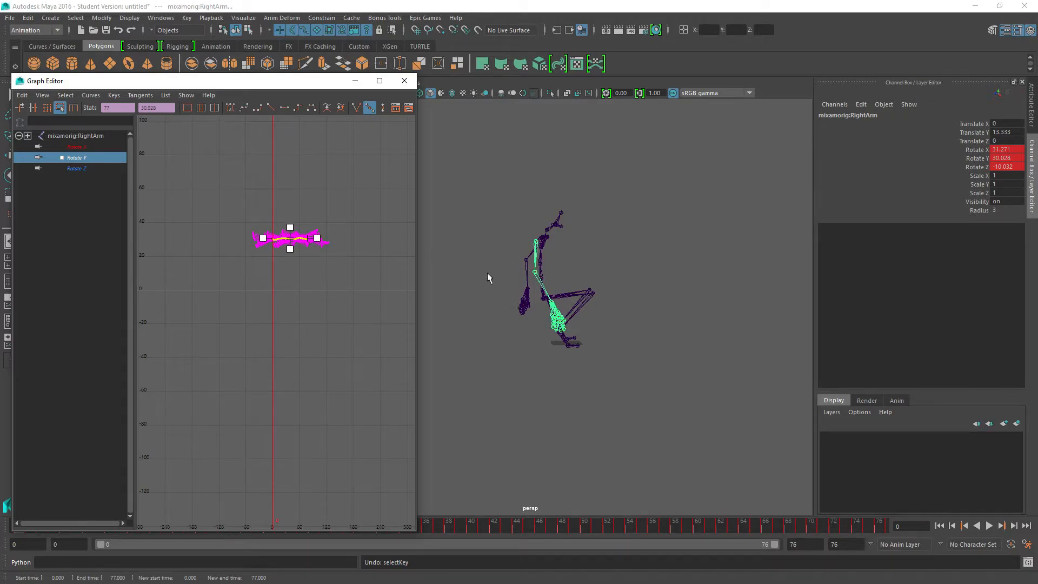
{"action": "left_click_drag", "start_coordinate": [515, 271], "coordinate": [536, 261], "text": "alt"}
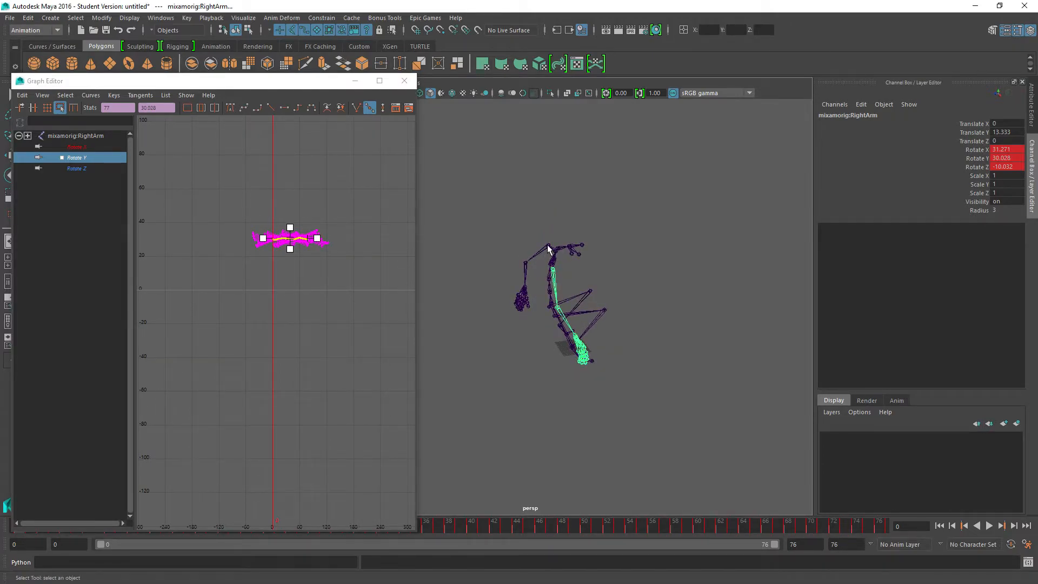
Step: Select the LeftArm joint and shift all keys of its Rotate Y curve down to about -15.793
{"action": "left_click", "coordinate": [548, 248]}
{"action": "left_click", "coordinate": [81, 158]}
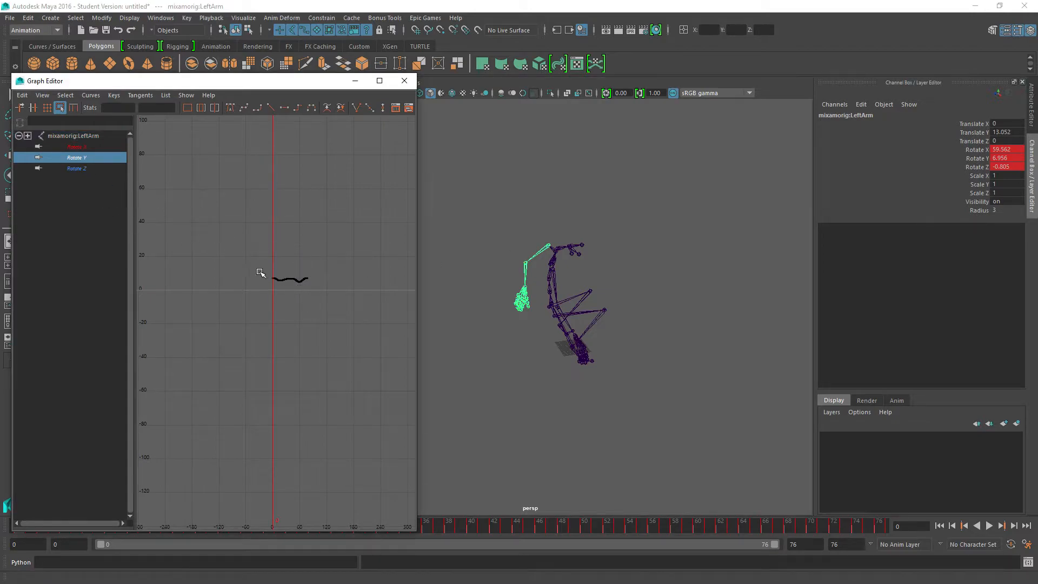
{"action": "left_click_drag", "start_coordinate": [262, 272], "coordinate": [319, 299]}
{"action": "key", "text": "r"}
{"action": "left_click_drag", "start_coordinate": [556, 379], "coordinate": [527, 366], "text": "alt"}
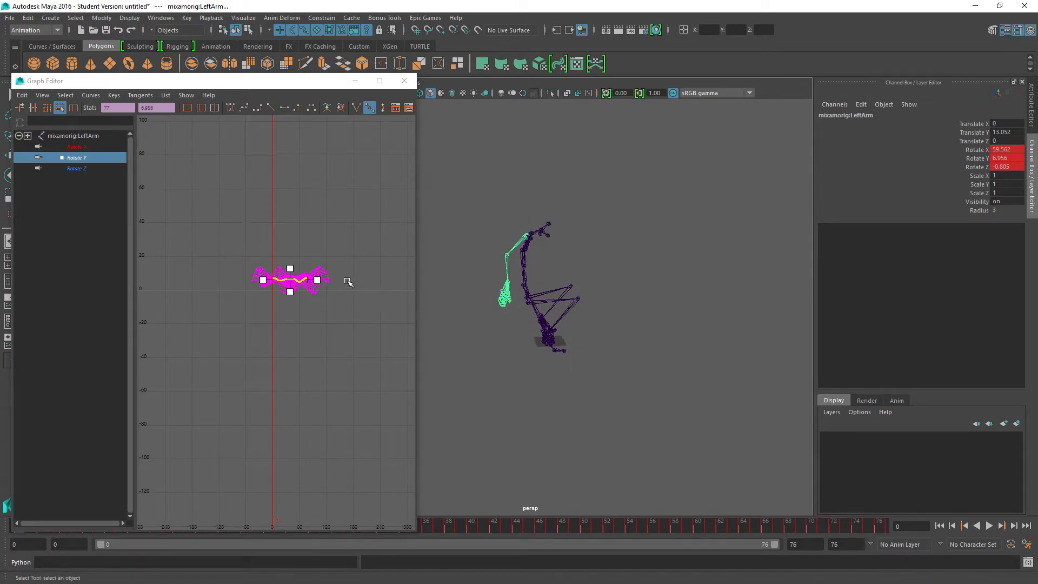
{"action": "left_click_drag", "start_coordinate": [291, 279], "coordinate": [299, 317]}
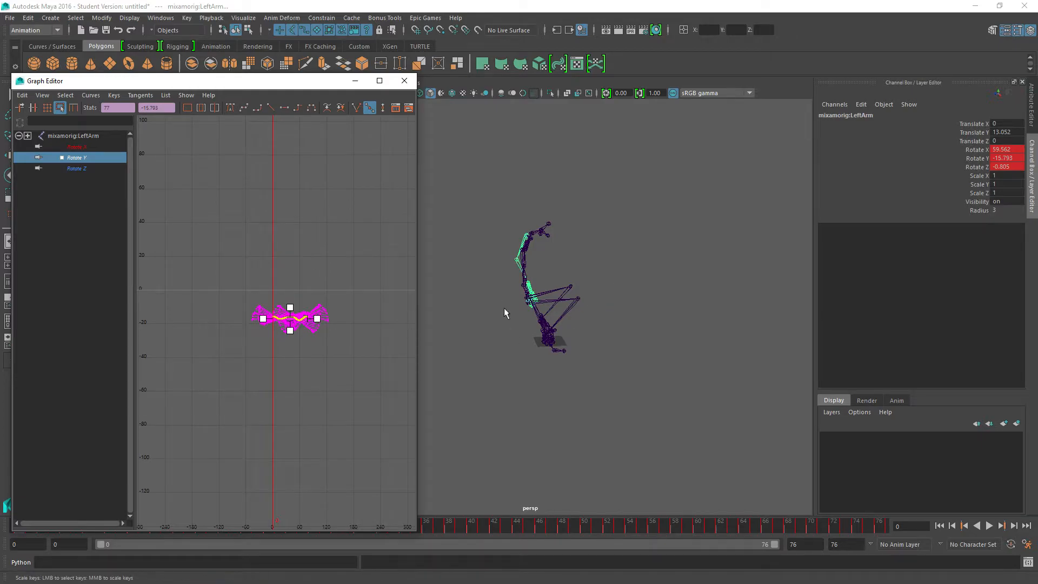
{"action": "left_click_drag", "start_coordinate": [521, 316], "coordinate": [276, 291], "text": "alt"}
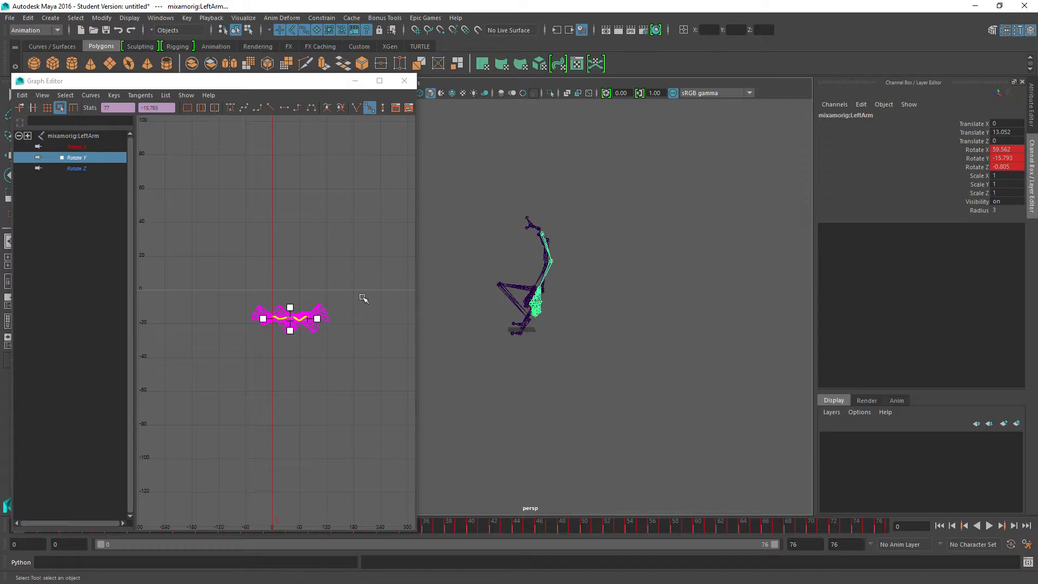
Step: Export the whole scene as FBX, replacing the existing cover_crouch_idle_mirrored.fbx in the Cover_action_girl_standard folder
{"action": "left_click", "coordinate": [12, 20]}
{"action": "left_click", "coordinate": [40, 169]}
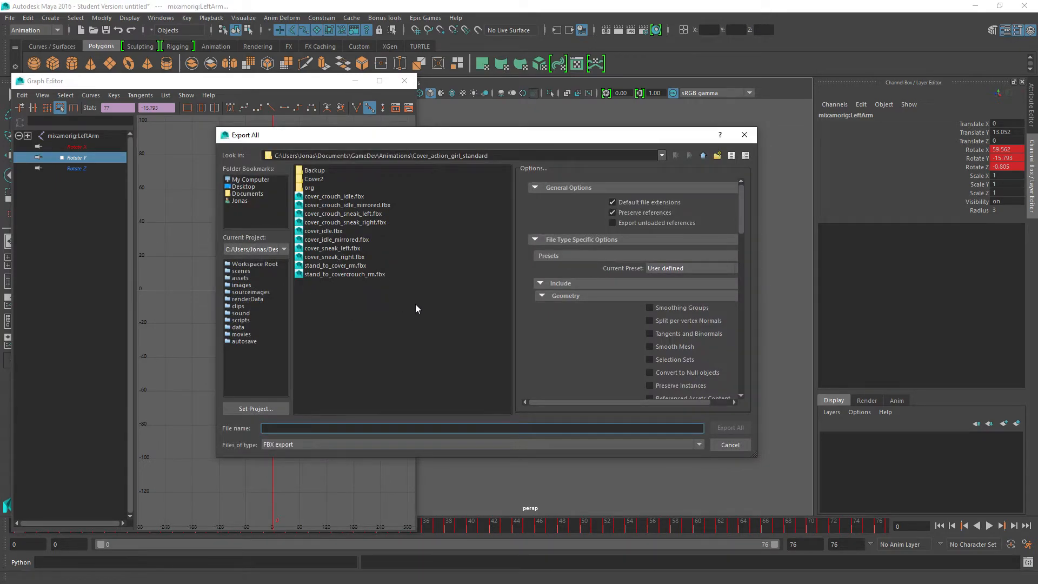
{"action": "double_click", "coordinate": [355, 206]}
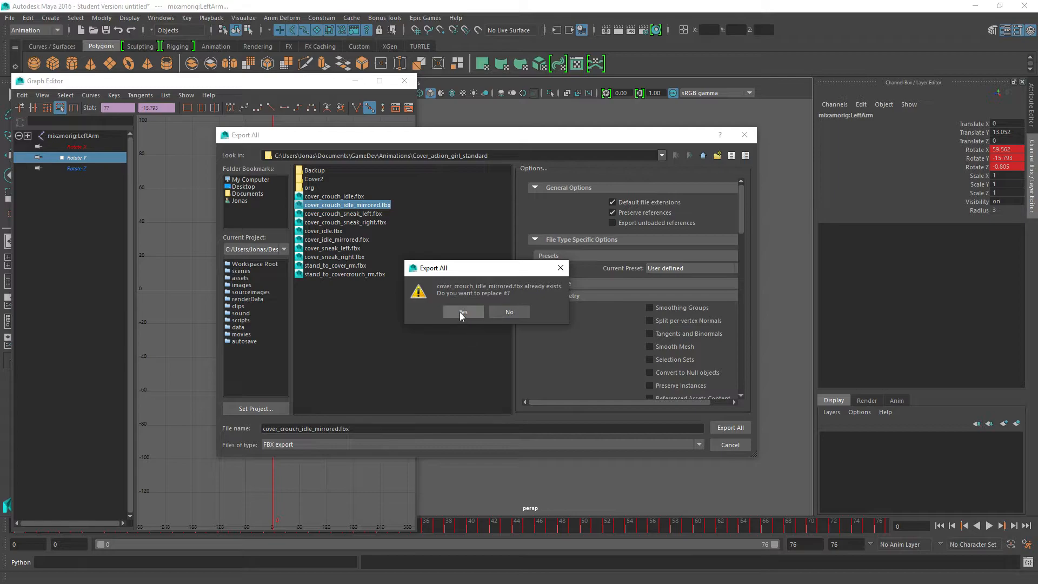
{"action": "left_click", "coordinate": [462, 313]}
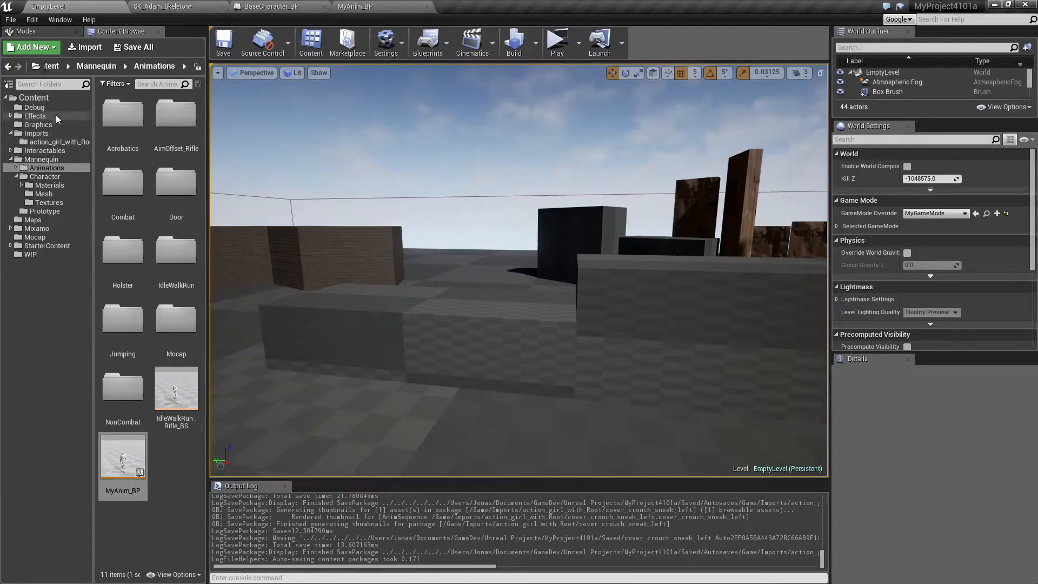
Step: Switch to Unreal Engine and delete the cover_crouch_sneak_left animation from the action_girl_with_Root imports folder
{"action": "left_click", "coordinate": [54, 142]}
{"action": "left_click", "coordinate": [176, 121]}
{"action": "key", "text": "Delete"}
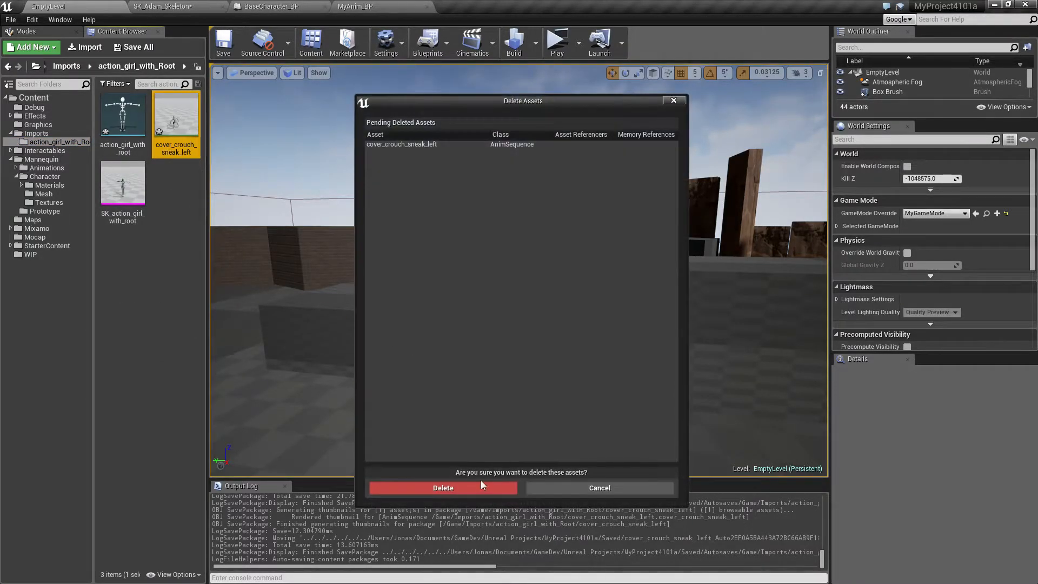
{"action": "left_click", "coordinate": [481, 487]}
Step: Import cover_crouch_idle_mirrored.fbx into the action_girl_with_Root folder using the action_girl_with_root skeleton
{"action": "left_click", "coordinate": [85, 47]}
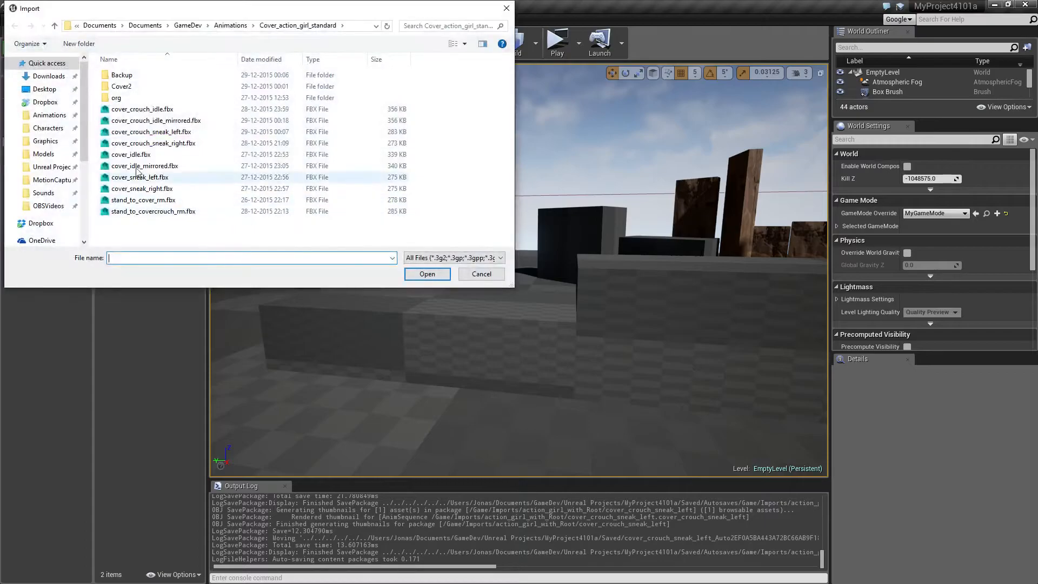
{"action": "double_click", "coordinate": [162, 121]}
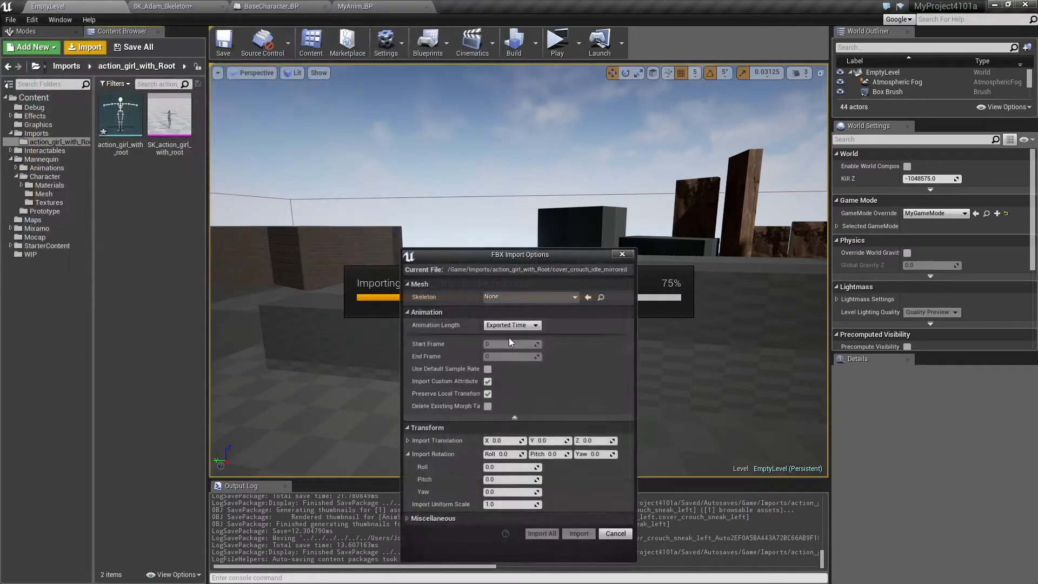
{"action": "left_click", "coordinate": [509, 297]}
{"action": "left_click", "coordinate": [537, 401]}
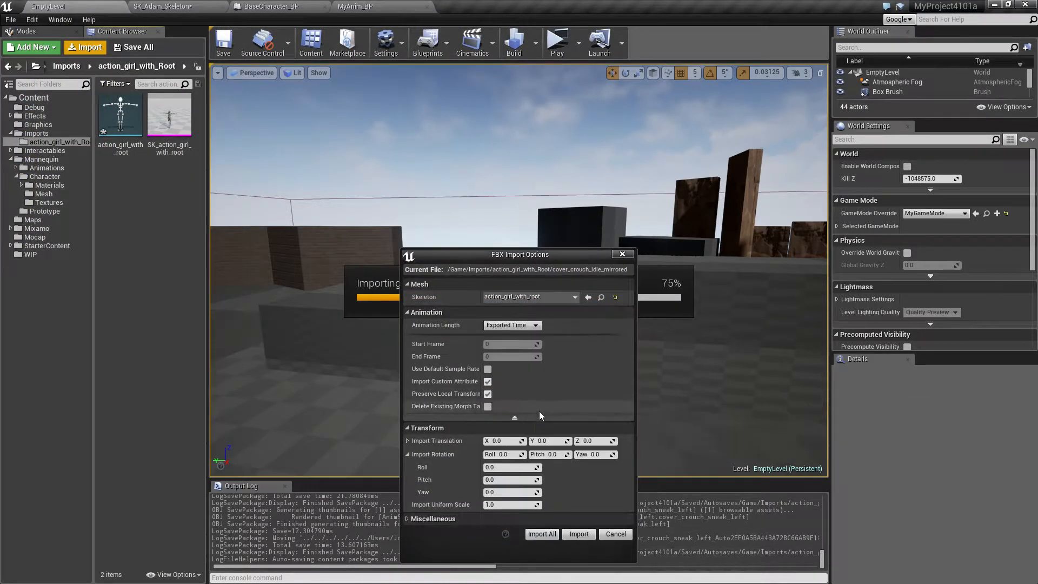
{"action": "left_click", "coordinate": [579, 533]}
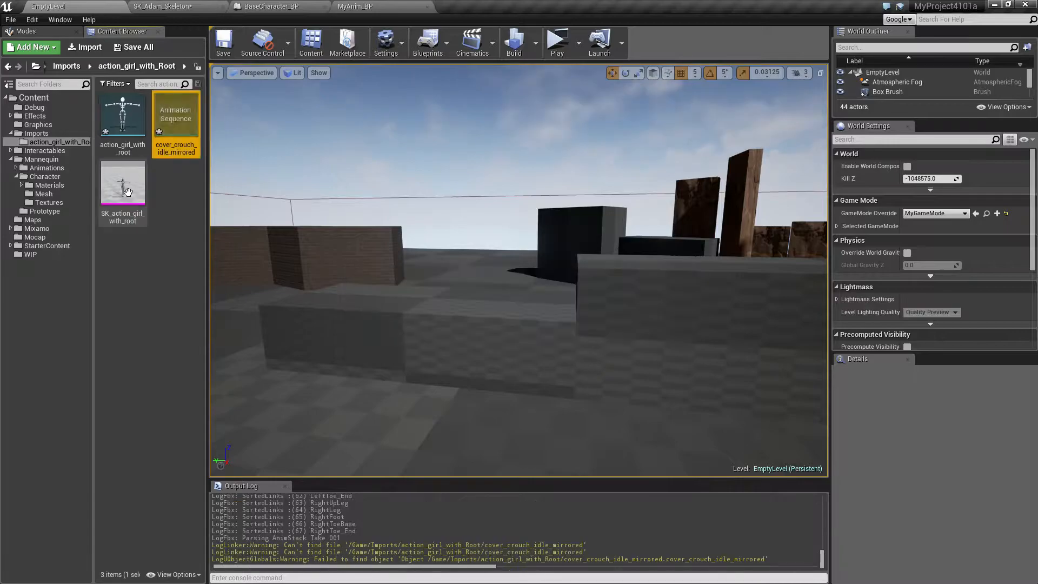
Step: Duplicate and retarget the imported cover_crouch_idle_mirrored animation to SK_Adam_Skeleton
{"action": "right_click", "coordinate": [175, 126]}
{"action": "mouse_move", "coordinate": [219, 175]}
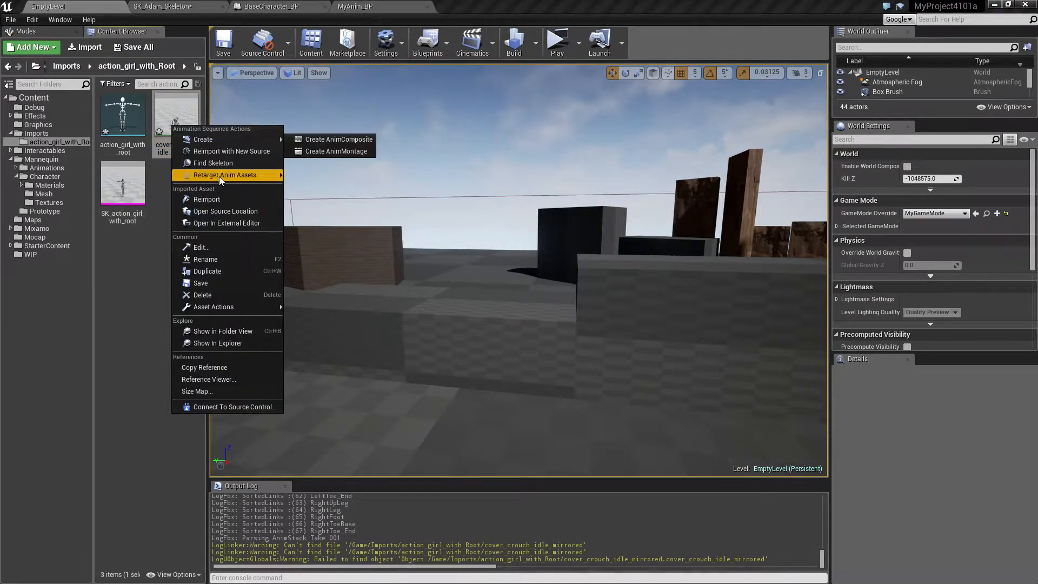
{"action": "left_click", "coordinate": [302, 177]}
{"action": "left_click", "coordinate": [202, 323]}
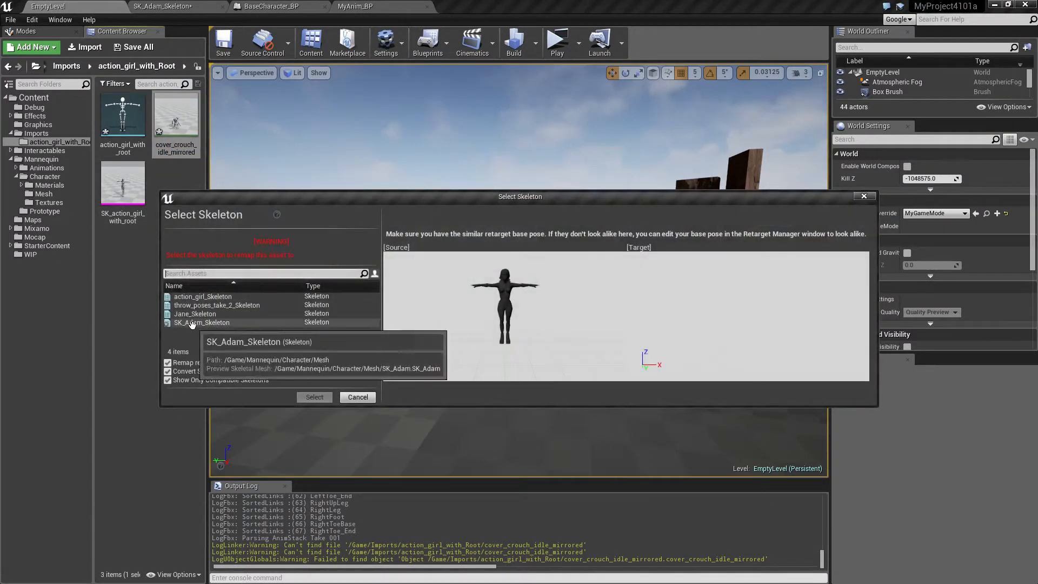
{"action": "left_click", "coordinate": [306, 399]}
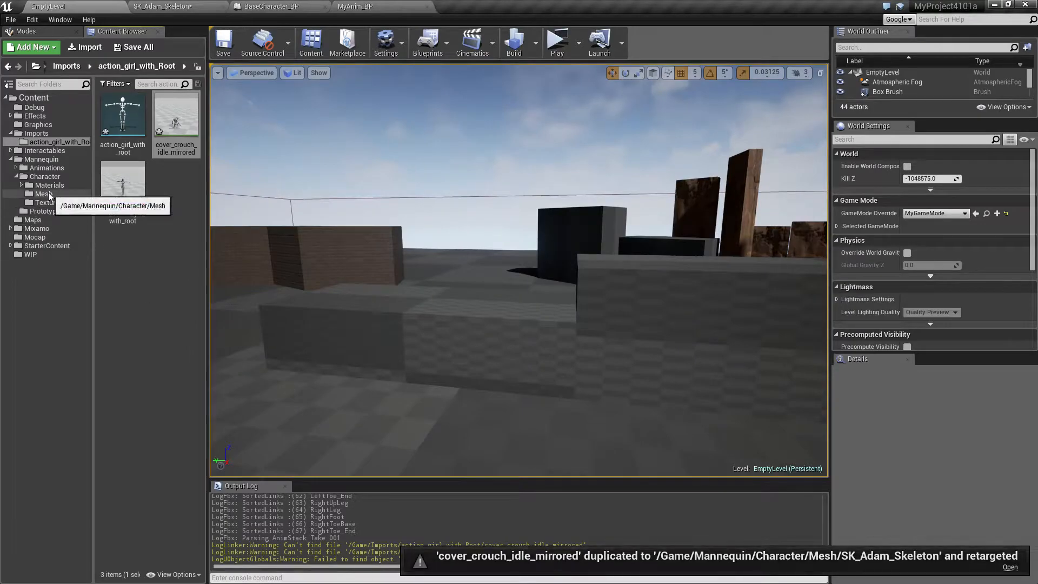
Step: Force delete the old cover_crouch_idle_mirrored in the Mannequin Mesh folder and rename the retargeted copy as cover_crouch_idle_mirrored
{"action": "left_click", "coordinate": [43, 194]}
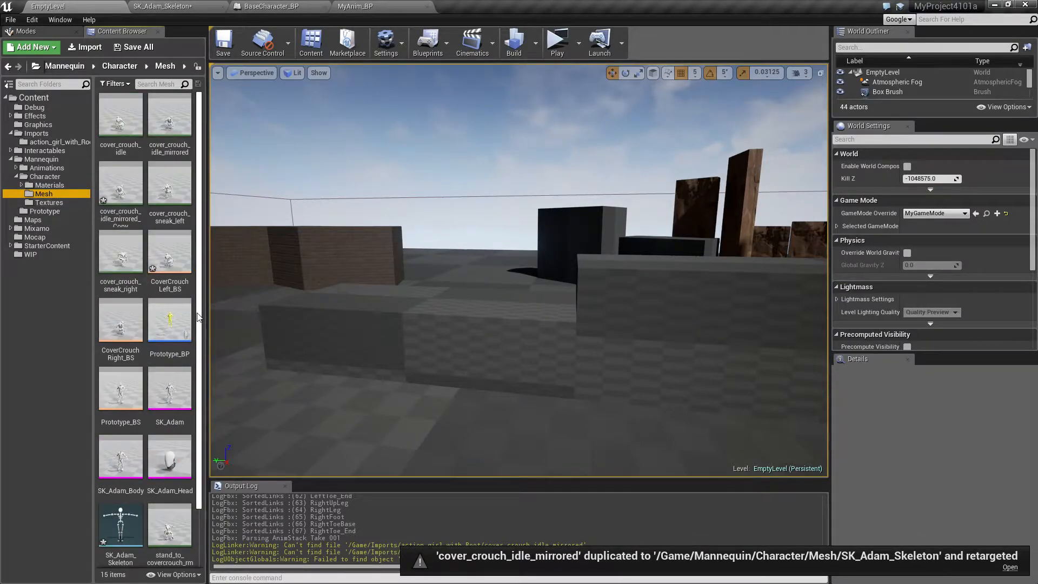
{"action": "left_click", "coordinate": [119, 206]}
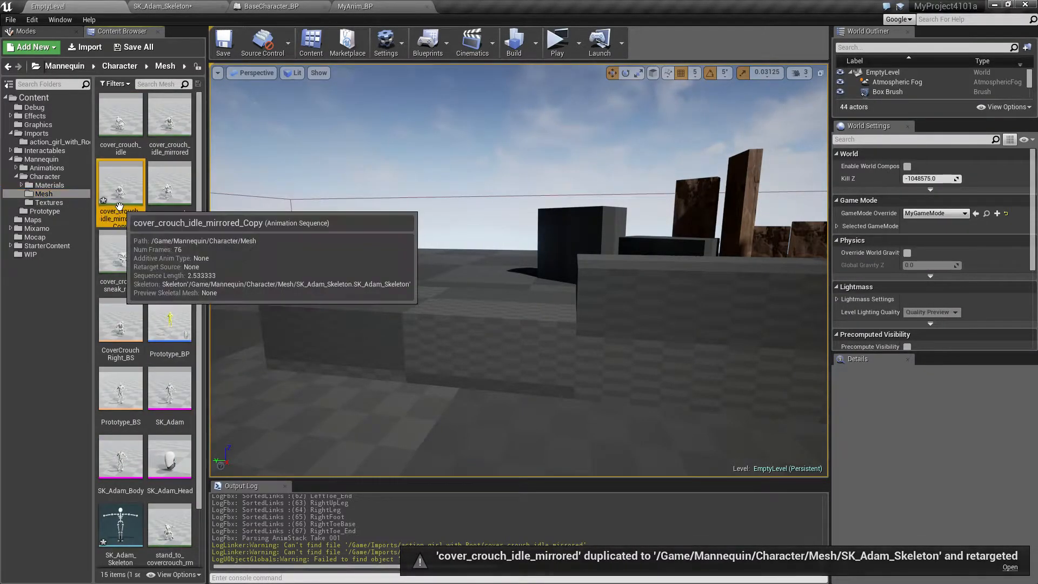
{"action": "left_click", "coordinate": [184, 138]}
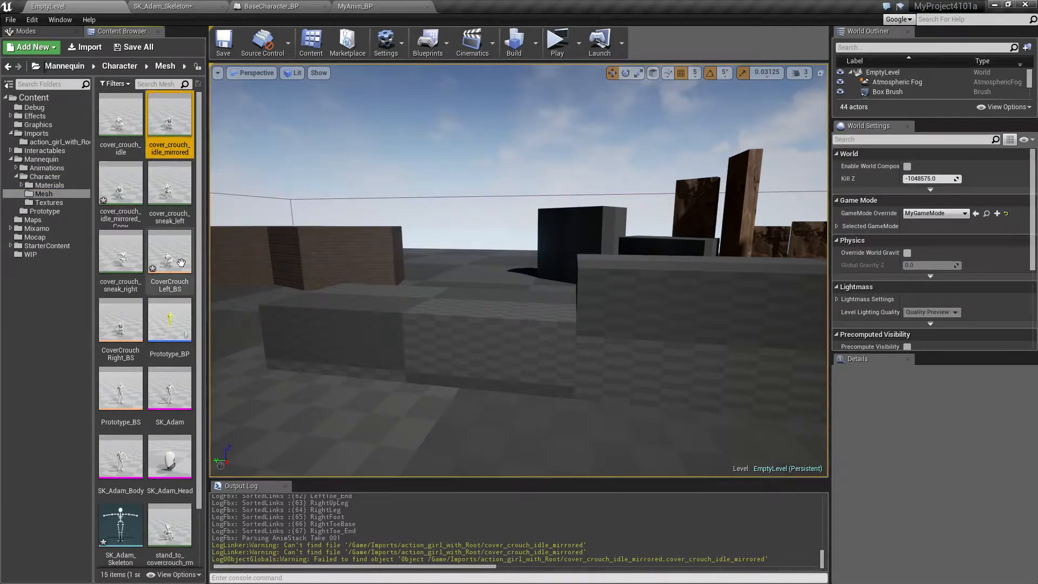
{"action": "key", "text": "Delete"}
{"action": "left_click", "coordinate": [503, 490]}
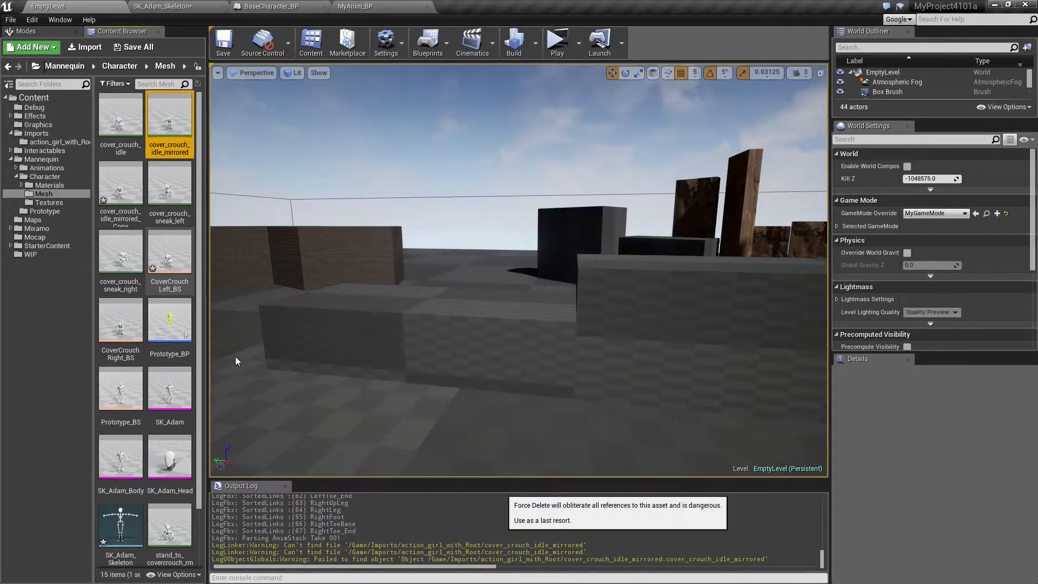
{"action": "left_click", "coordinate": [171, 150]}
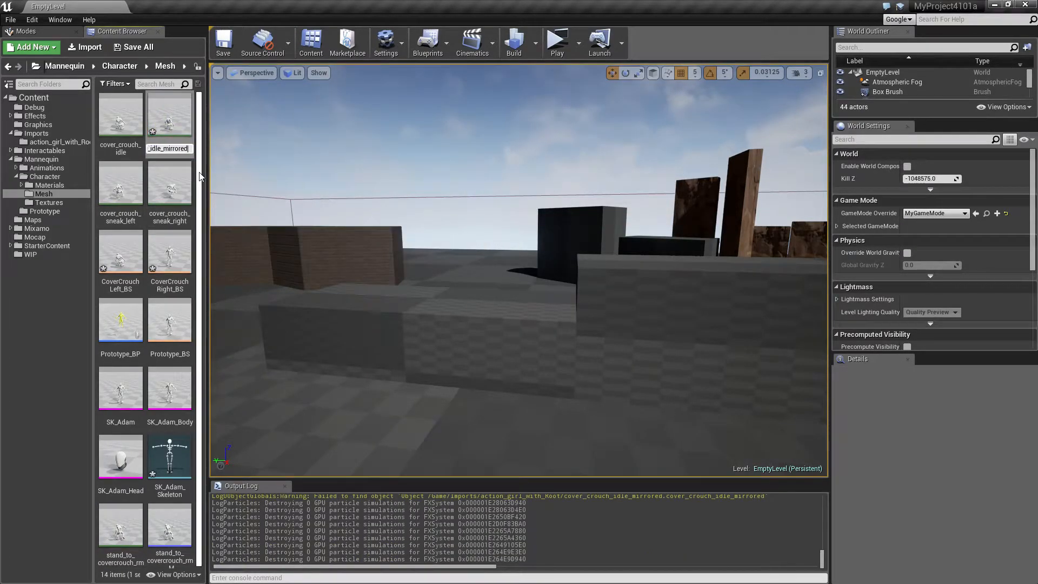
{"action": "key", "text": "Return"}
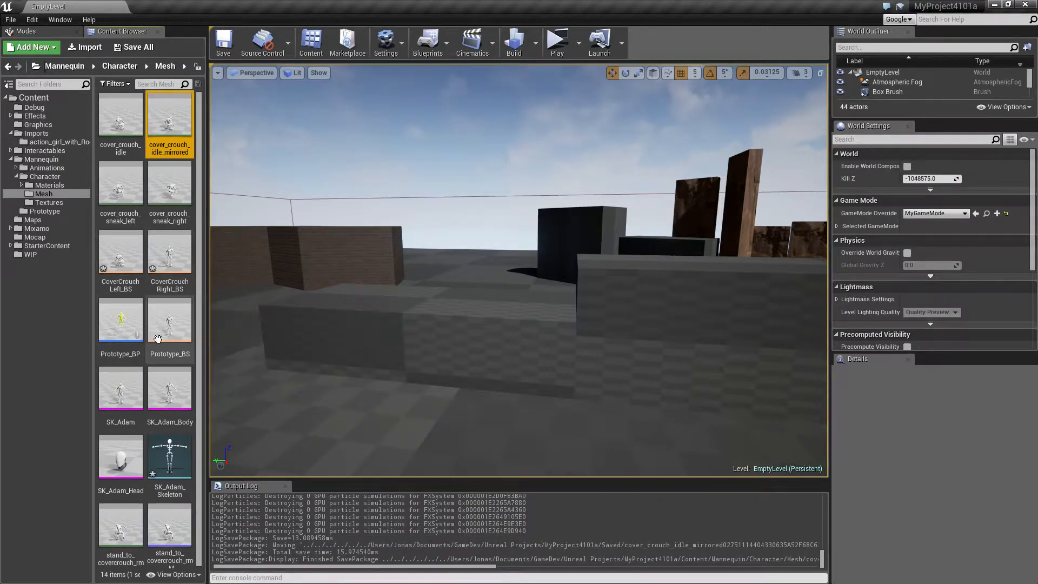
Step: Place cover_idle_Mirrored2 at the middle of CoverCrouchRight_BS's Movement direction axis and save all modified content
{"action": "double_click", "coordinate": [185, 272]}
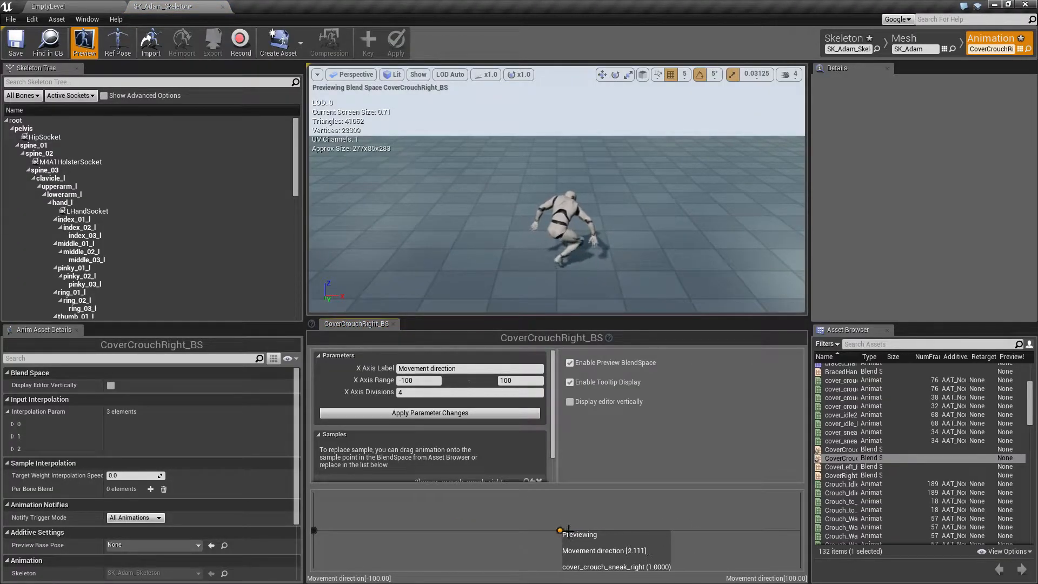
{"action": "left_click_drag", "start_coordinate": [860, 359], "coordinate": [963, 358]}
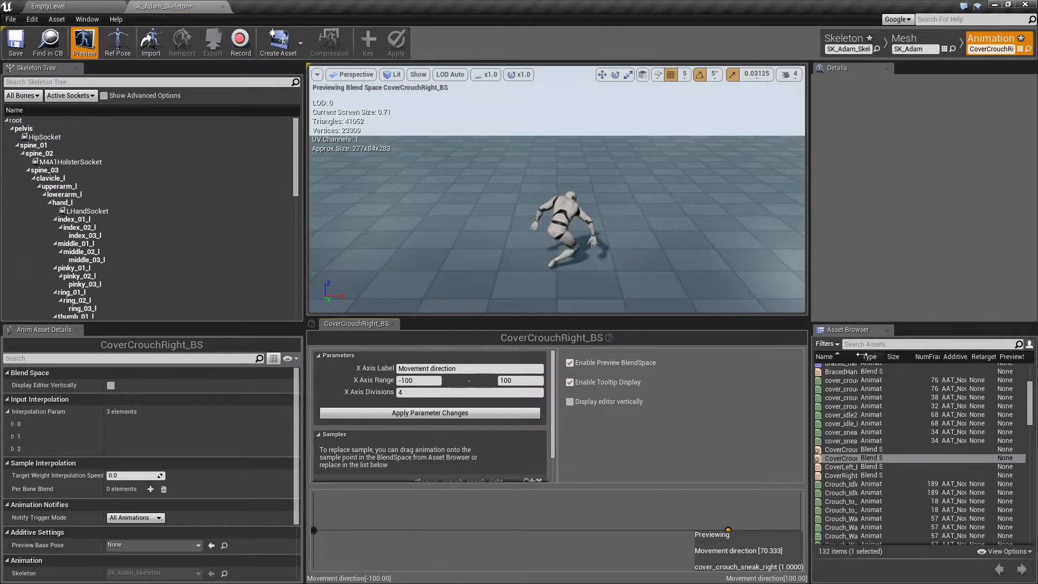
{"action": "left_click", "coordinate": [891, 458]}
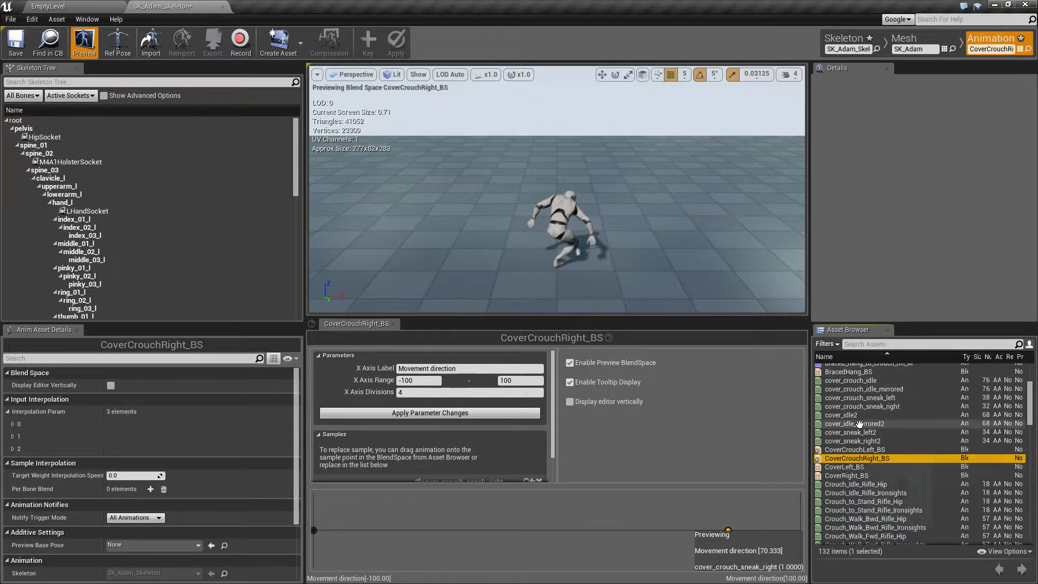
{"action": "left_click_drag", "start_coordinate": [876, 423], "coordinate": [558, 534]}
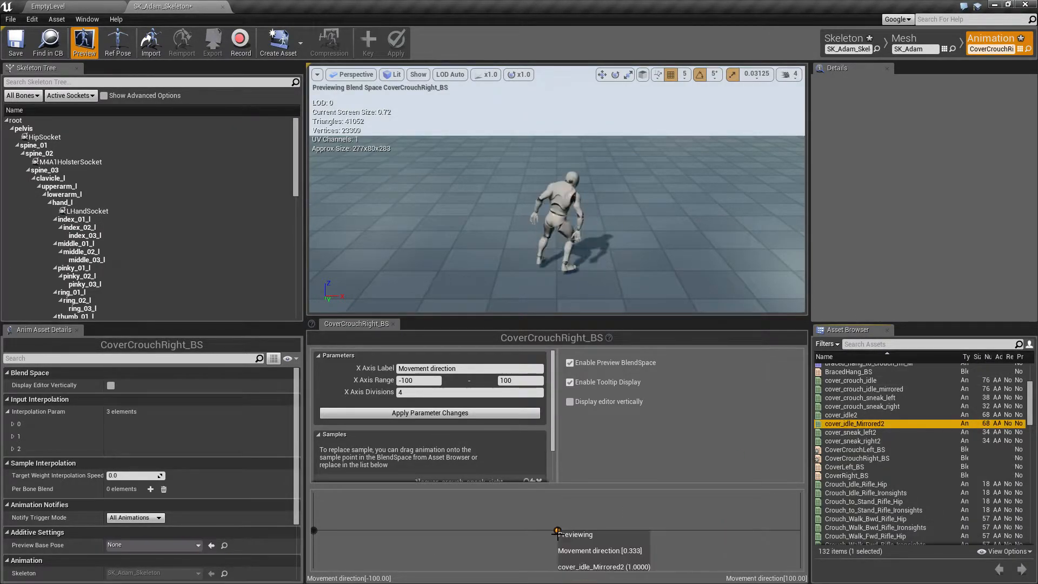
{"action": "left_click", "coordinate": [59, 6]}
{"action": "left_click", "coordinate": [141, 47]}
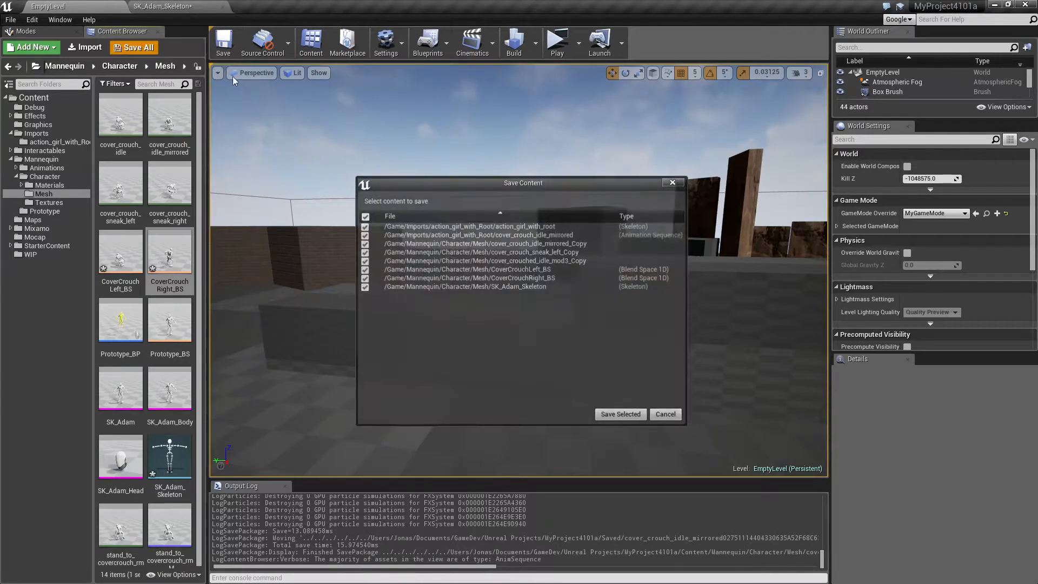
Step: Playtest the level by moving the character into crouch cover at the low wall, checking its crouched cover pose, and stop the session
{"action": "left_click", "coordinate": [558, 43]}
{"action": "key", "text": "w"}
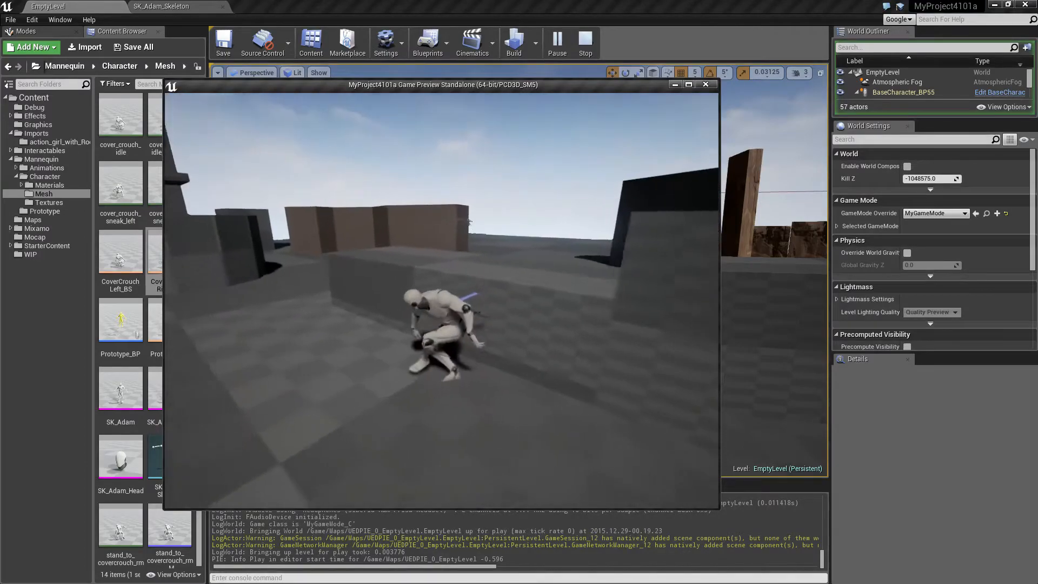
{"action": "key", "text": "c"}
{"action": "key", "text": "c"}
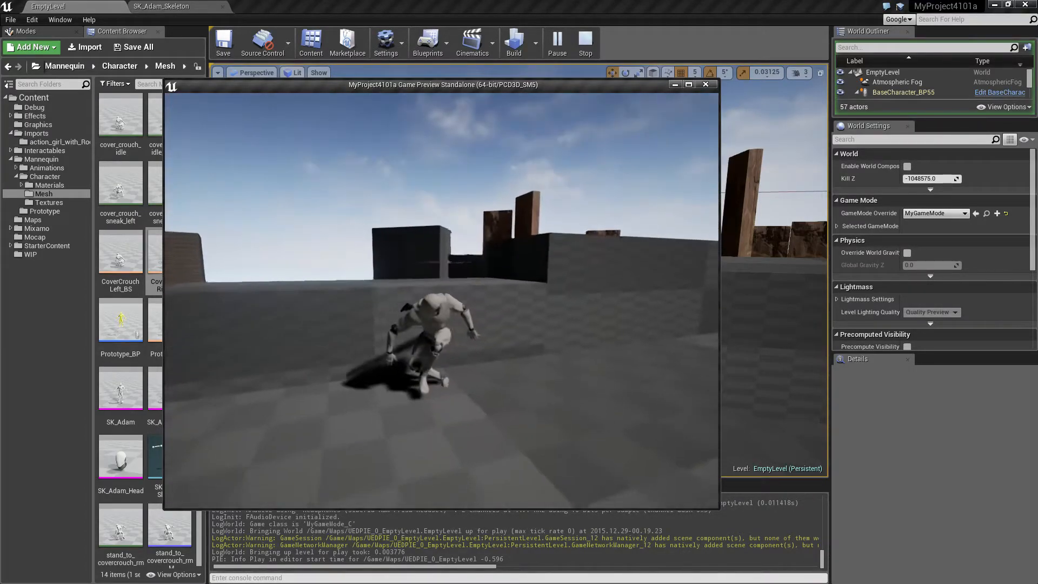
{"action": "key", "text": "c"}
{"action": "key", "text": "Escape"}
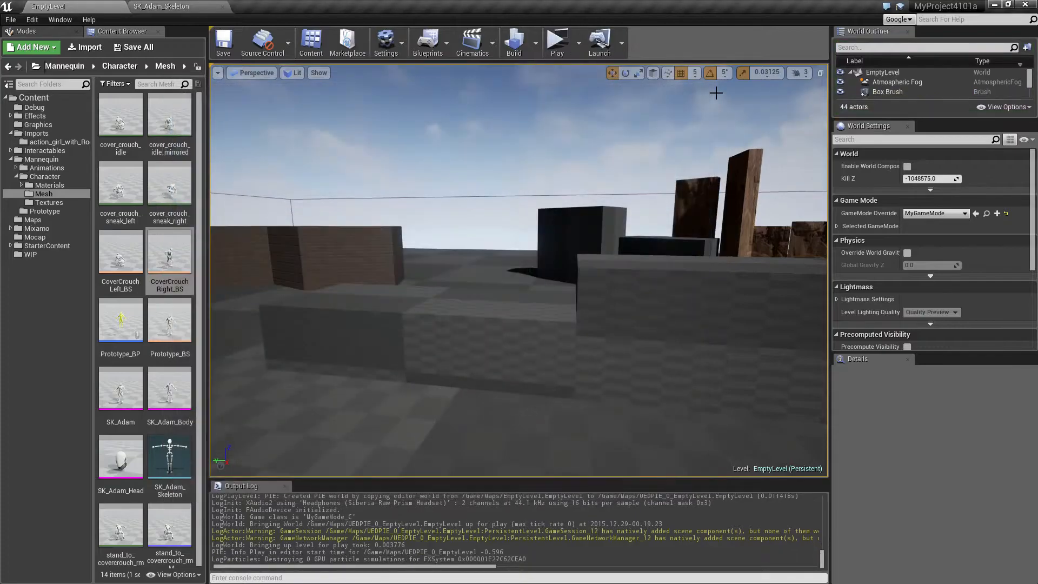
Step: Replace the middle sample on CoverCrouchRight_BS's Movement direction axis with the cover_crouch_idle_mirrored animation
{"action": "double_click", "coordinate": [169, 254]}
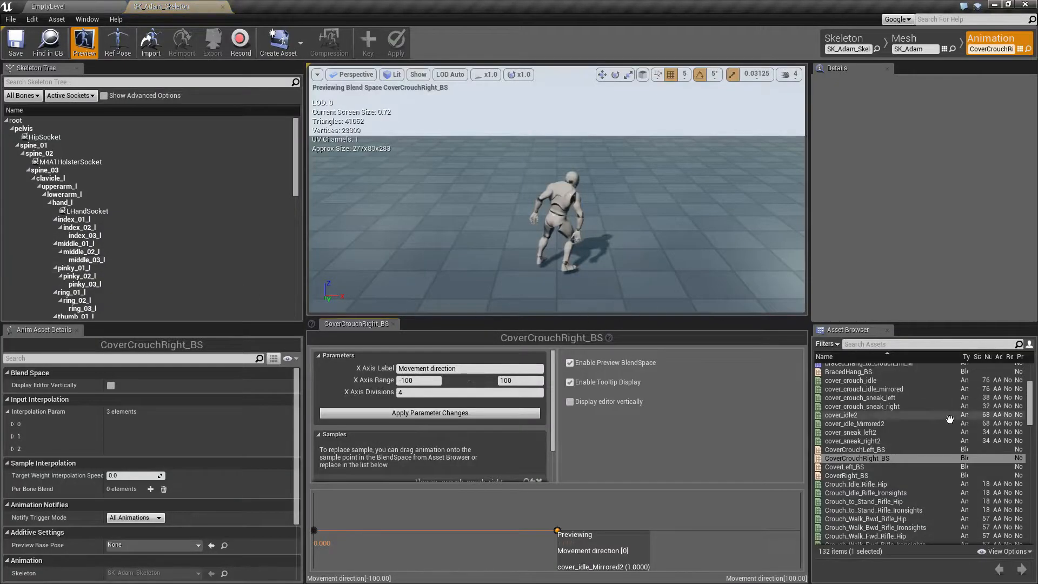
{"action": "mouse_move", "coordinate": [895, 389]}
{"action": "left_click_drag", "start_coordinate": [895, 391], "coordinate": [558, 530]}
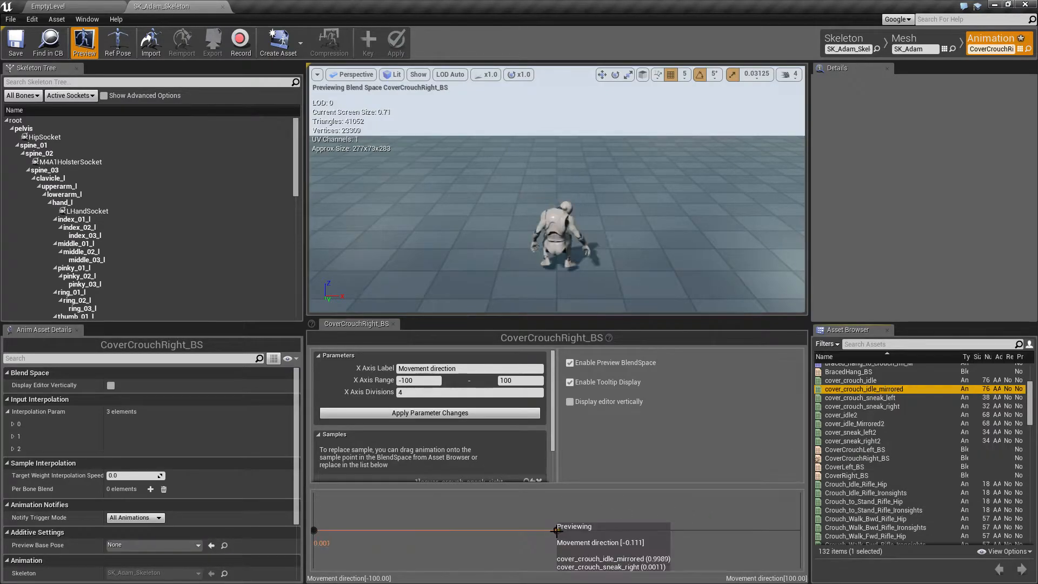
Step: Return to EmptyLevel, playtest the crouch cover idle and sneak animations against the low walls, and end the game preview
{"action": "left_click", "coordinate": [60, 6]}
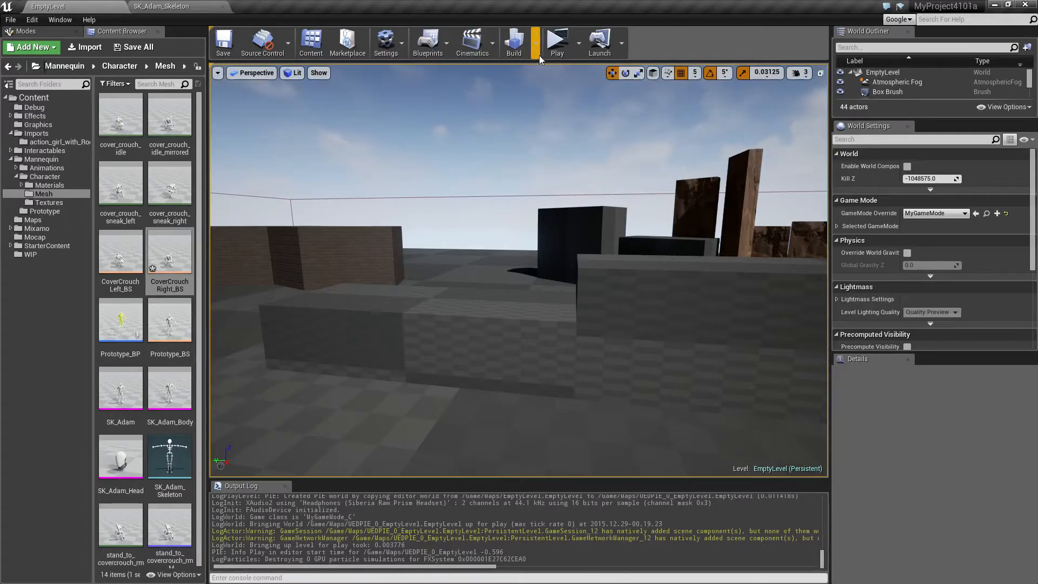
{"action": "left_click", "coordinate": [569, 49]}
{"action": "key", "text": "w"}
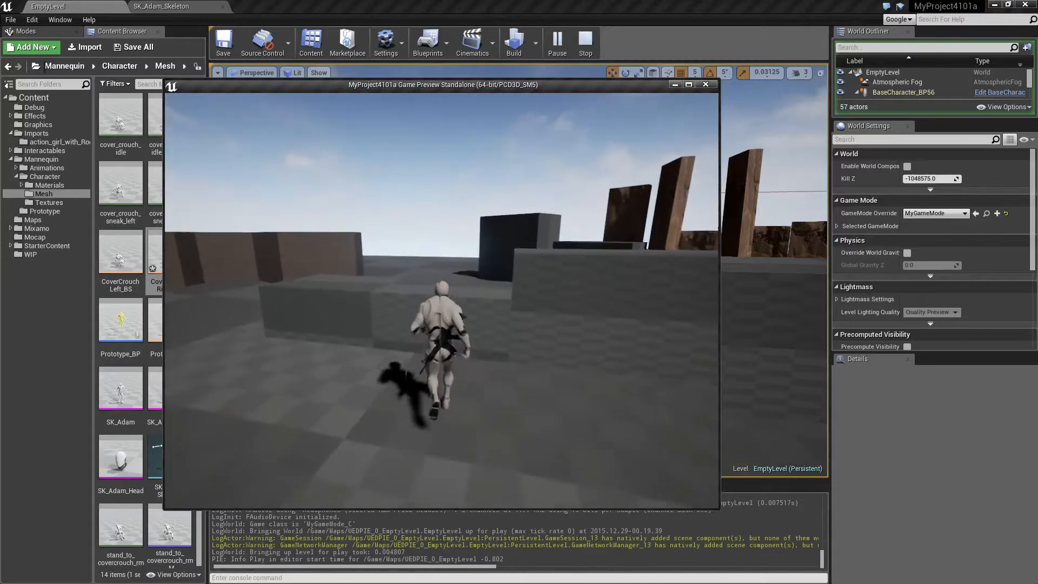
{"action": "key", "text": "c"}
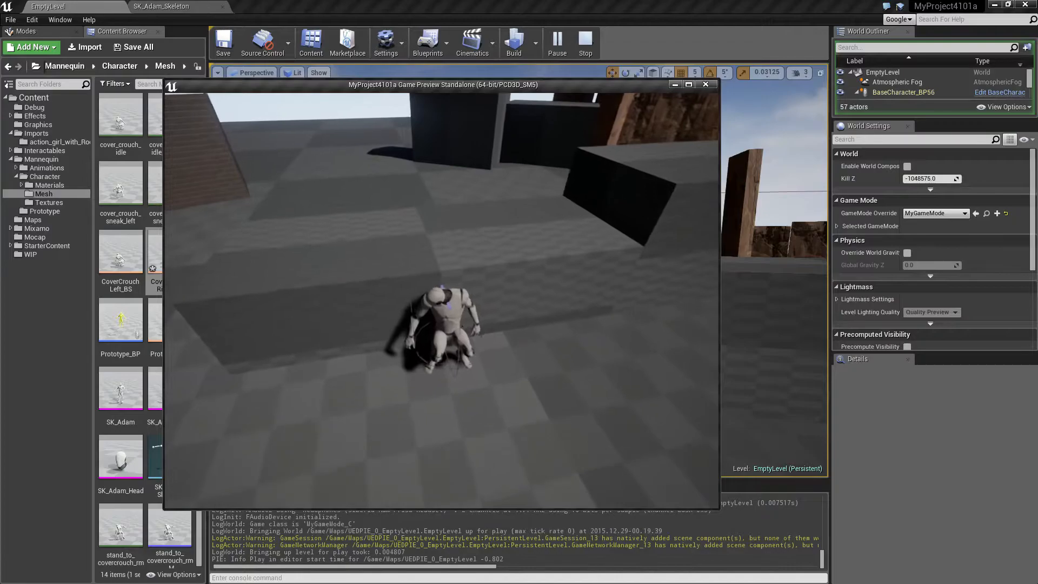
{"action": "key", "text": "Escape"}
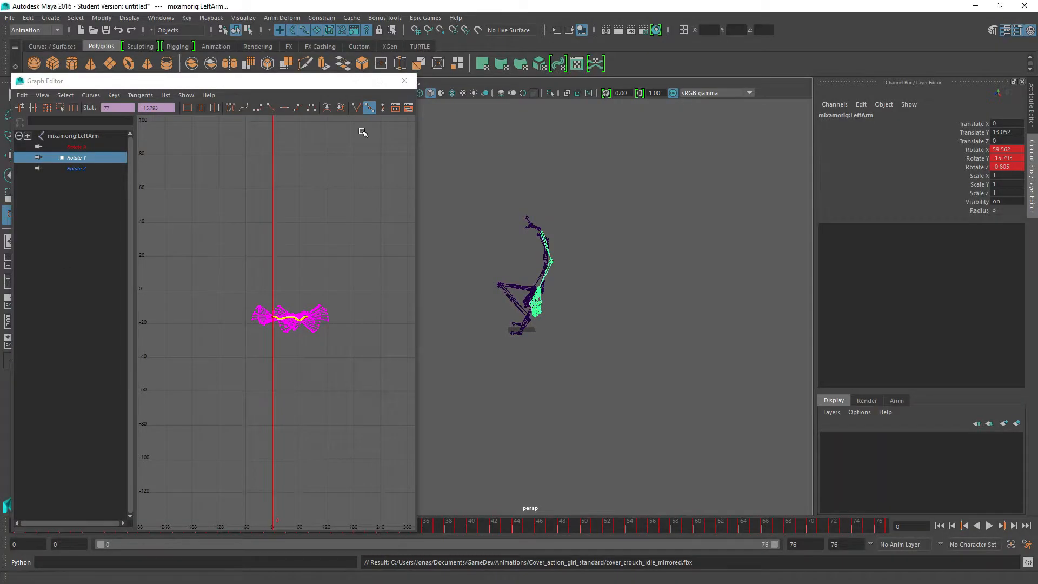
Step: Switch to Maya and start a new scene without saving the current one
{"action": "left_click", "coordinate": [10, 17]}
{"action": "left_click", "coordinate": [26, 36]}
{"action": "left_click", "coordinate": [519, 300]}
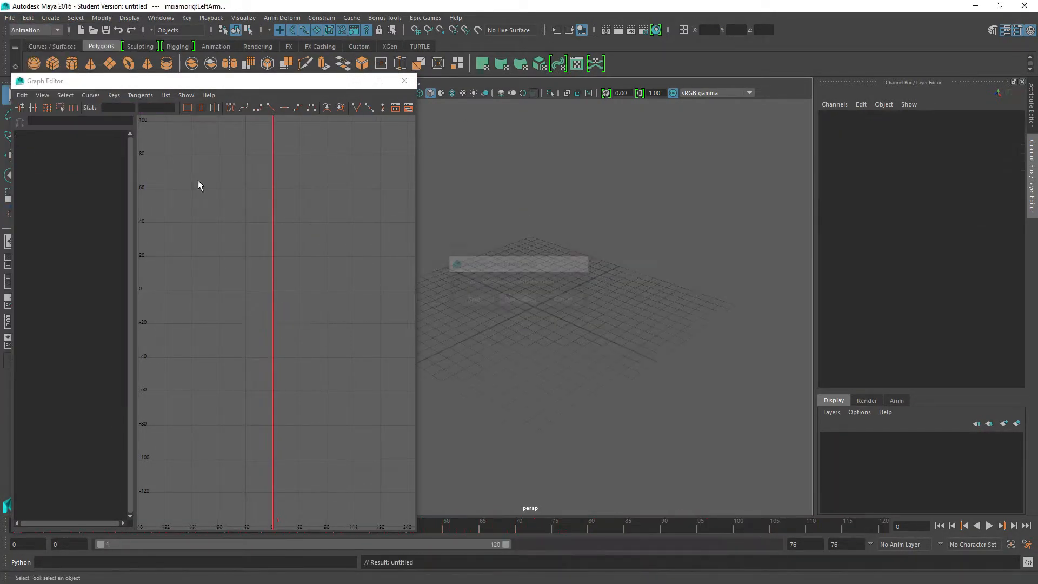
{"action": "left_click", "coordinate": [10, 18]}
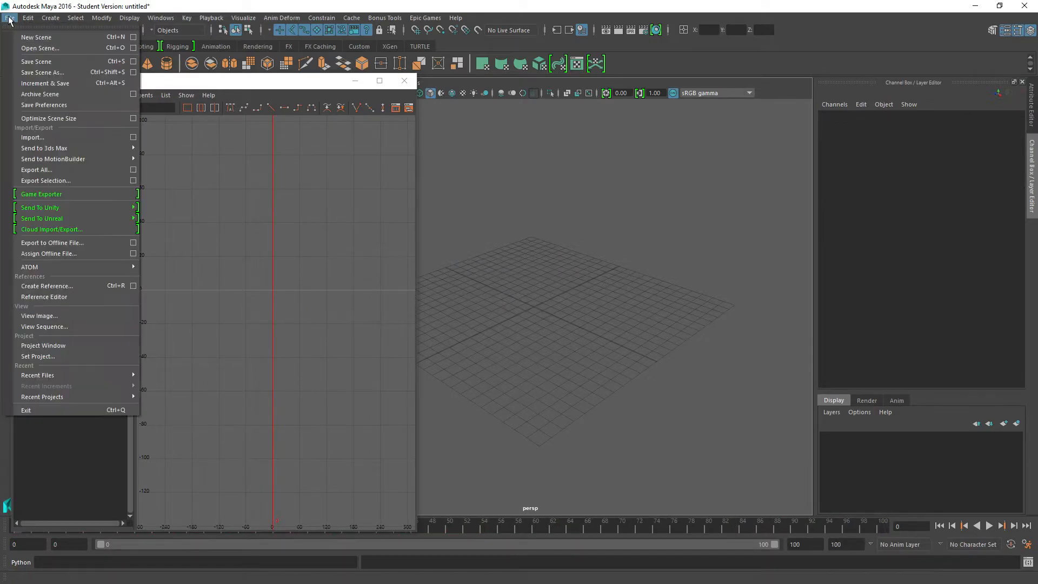
{"action": "left_click", "coordinate": [24, 49]}
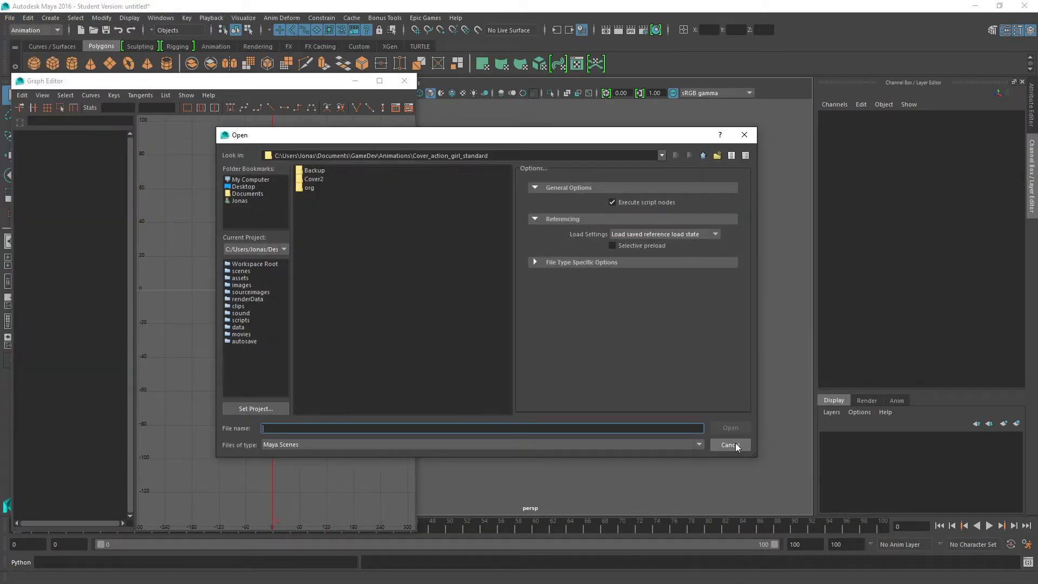
{"action": "left_click", "coordinate": [737, 444]}
Step: Import cover_crouch_sneak_right.fbx from the Cover_action_girl_standard folder and frame the whole skeleton
{"action": "left_click", "coordinate": [9, 18]}
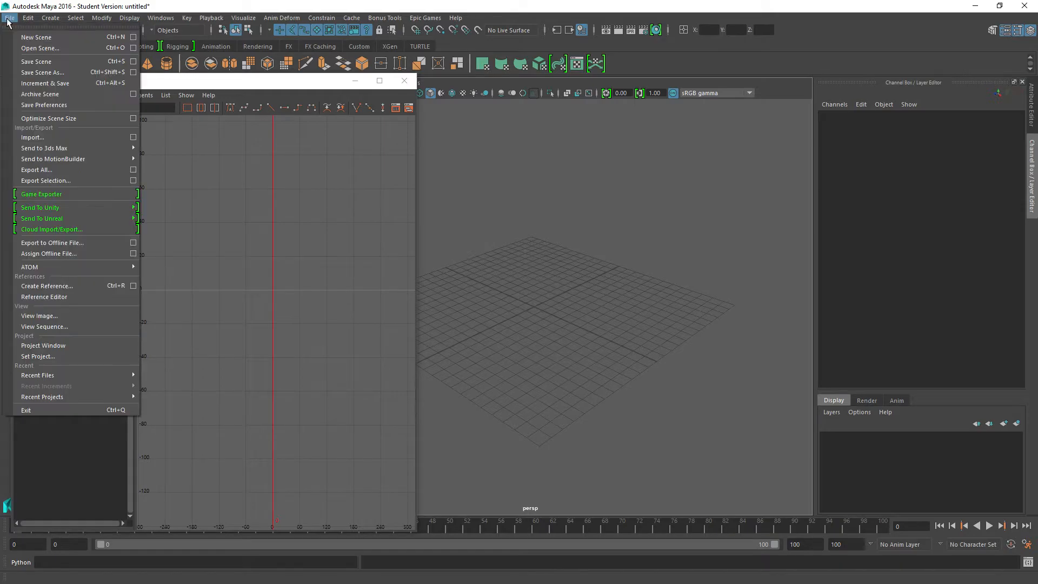
{"action": "left_click", "coordinate": [24, 135]}
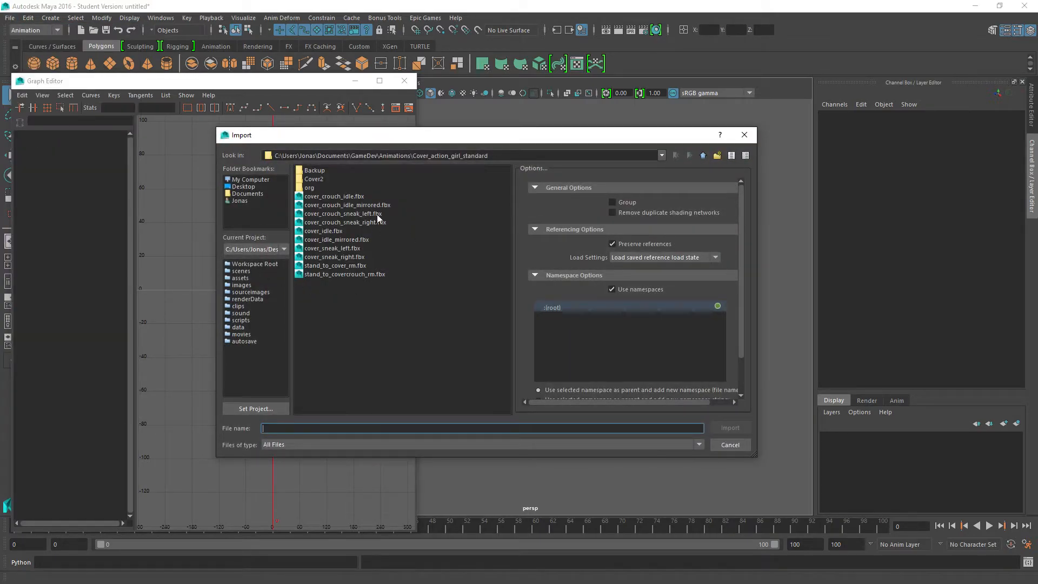
{"action": "left_click", "coordinate": [360, 224]}
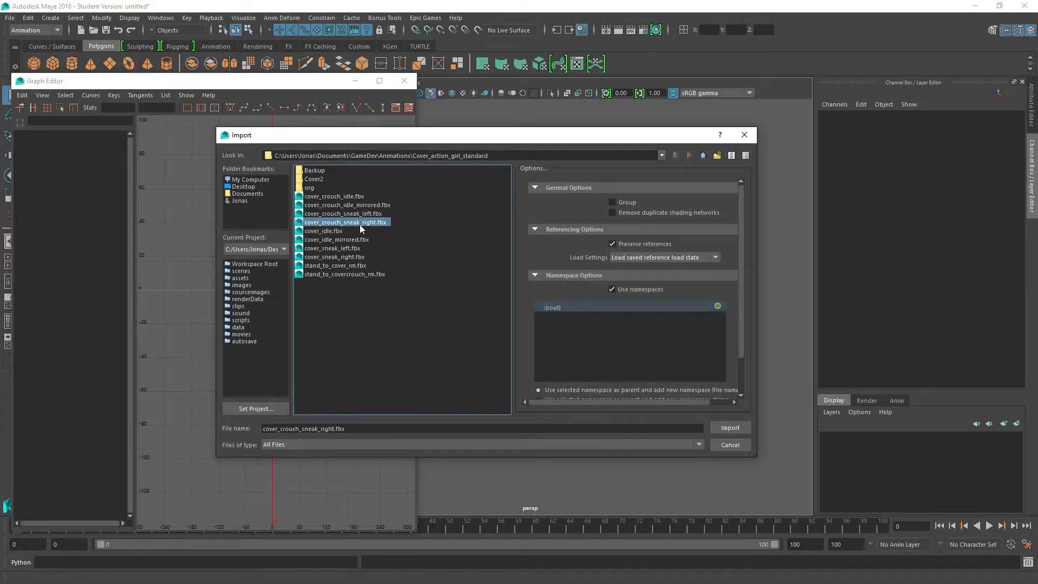
{"action": "double_click", "coordinate": [361, 223]}
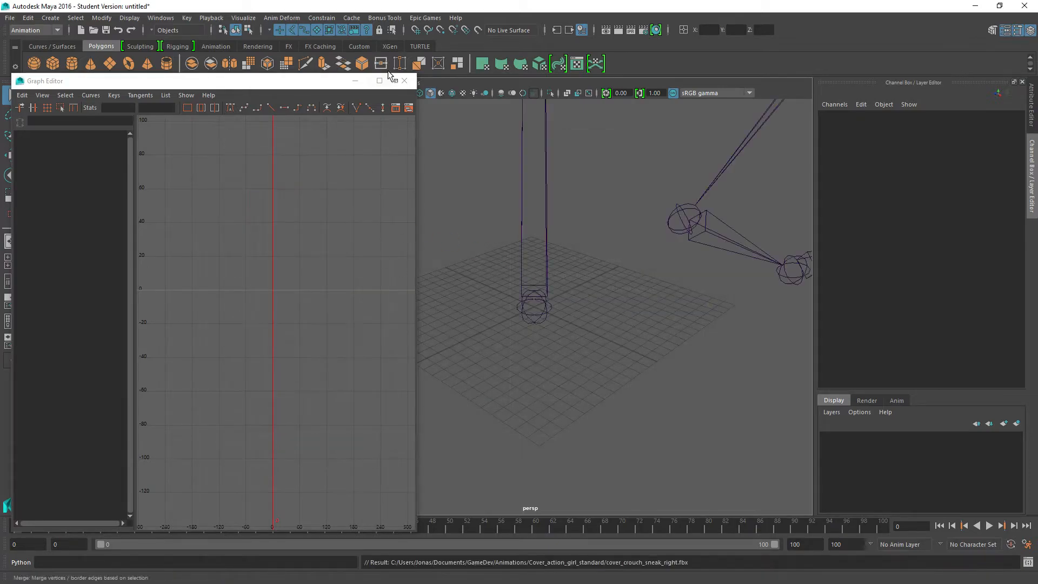
{"action": "key", "text": "a"}
{"action": "left_click_drag", "start_coordinate": [522, 287], "coordinate": [514, 252], "text": "alt"}
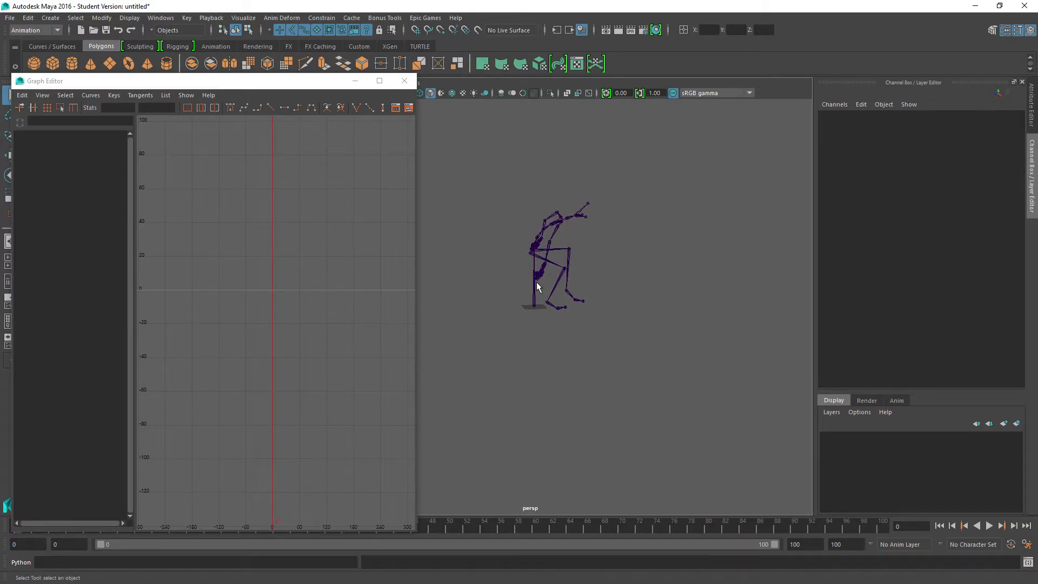
Step: Create a polygon cube as a reference wall and scale it to 200 in X, 5 in Y and 200 in Z
{"action": "left_click_drag", "start_coordinate": [327, 86], "coordinate": [166, 139]}
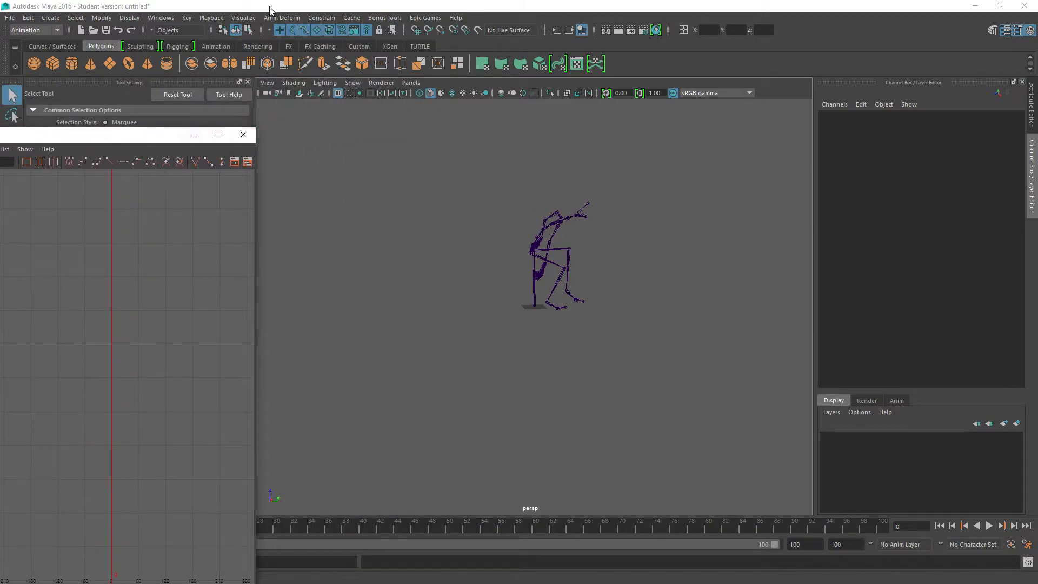
{"action": "left_click", "coordinate": [72, 64]}
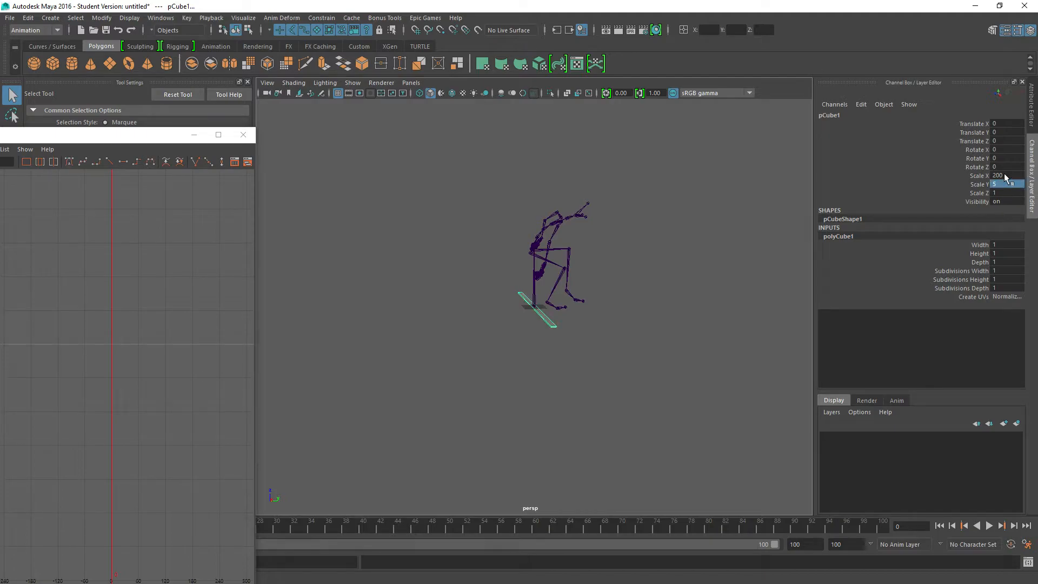
{"action": "left_click", "coordinate": [1009, 192]}
{"action": "key", "text": "Return"}
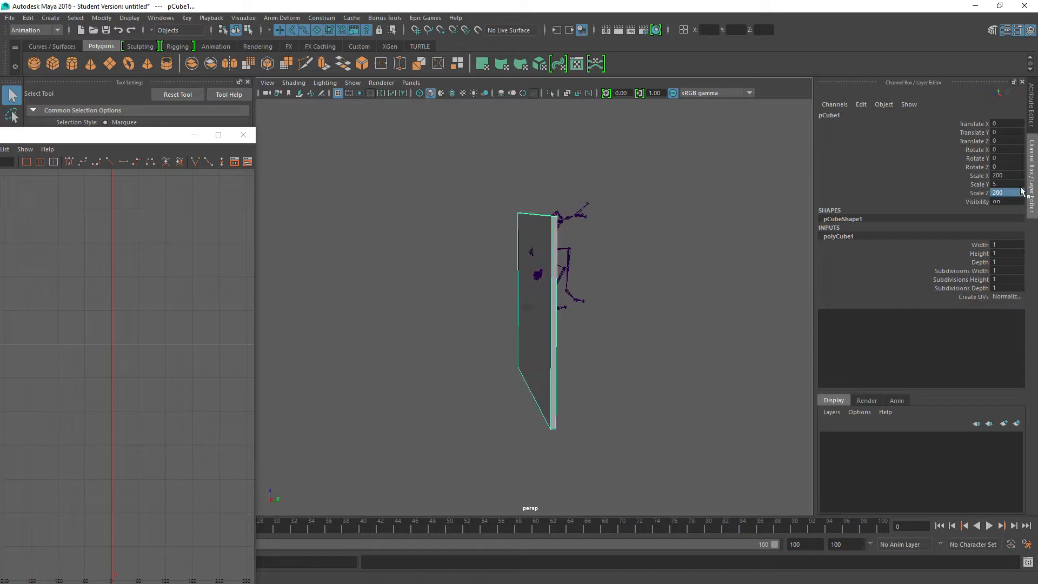
{"action": "left_click_drag", "start_coordinate": [699, 289], "coordinate": [650, 267], "text": "alt"}
{"action": "left_click_drag", "start_coordinate": [560, 299], "coordinate": [584, 290], "text": "alt"}
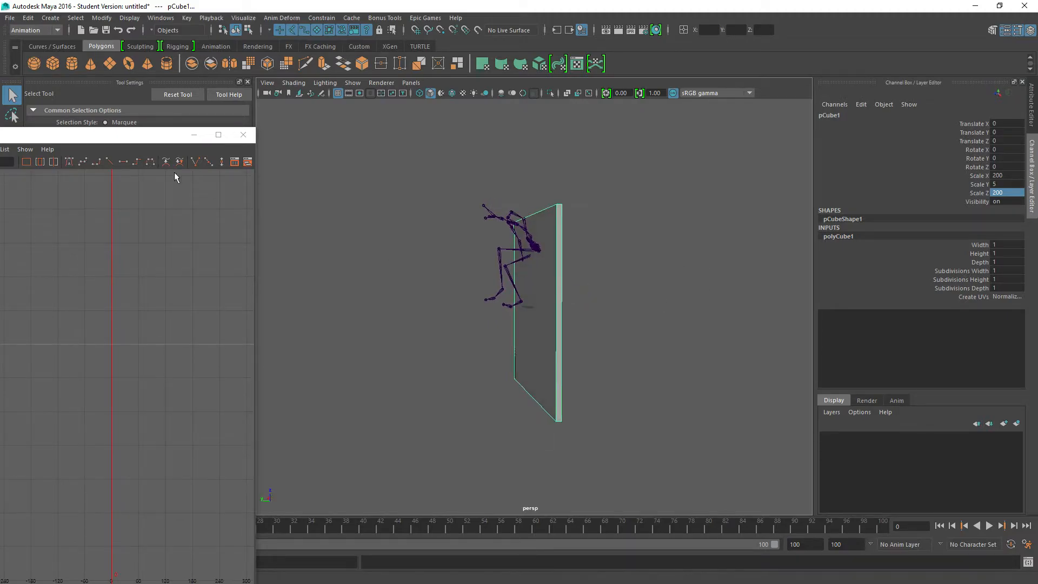
Step: Move the reference wall along Y to about -24.449 so it stands just behind the crouching skeleton's back
{"action": "left_click_drag", "start_coordinate": [145, 130], "coordinate": [338, 478]}
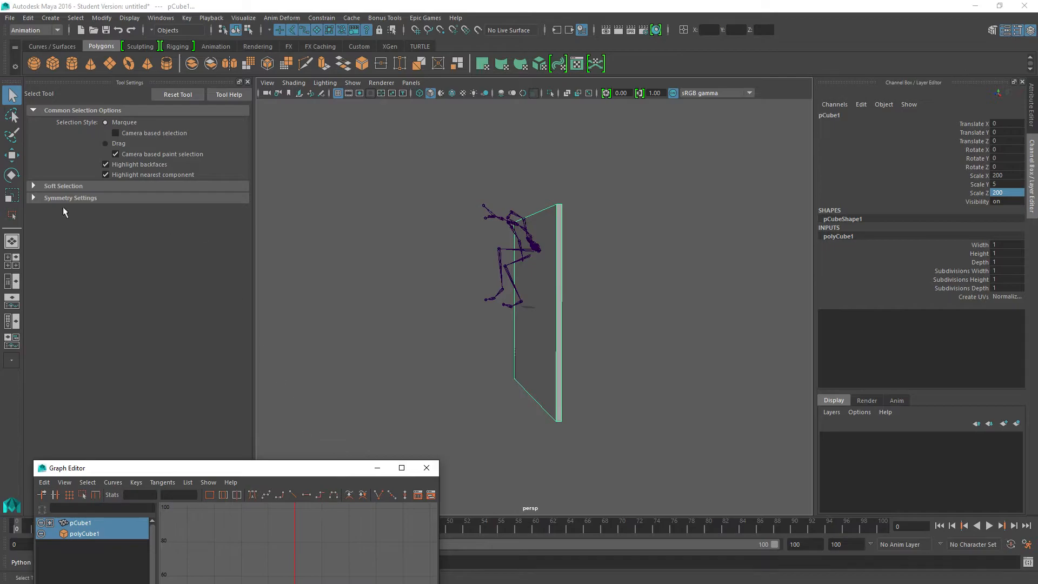
{"action": "left_click", "coordinate": [12, 156]}
{"action": "left_click_drag", "start_coordinate": [505, 320], "coordinate": [531, 314], "text": "alt"}
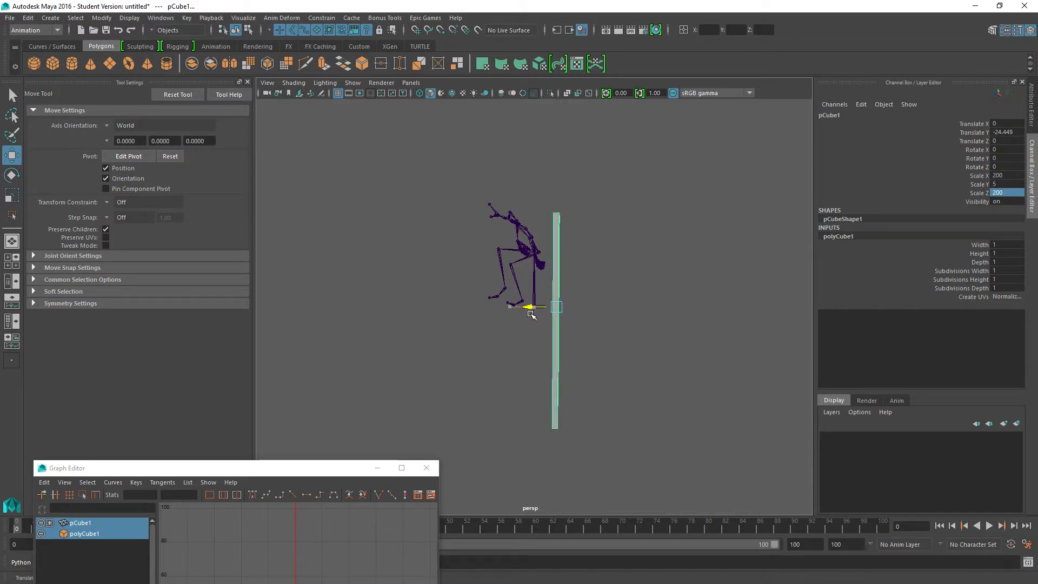
{"action": "left_click_drag", "start_coordinate": [510, 314], "coordinate": [460, 247], "text": "alt"}
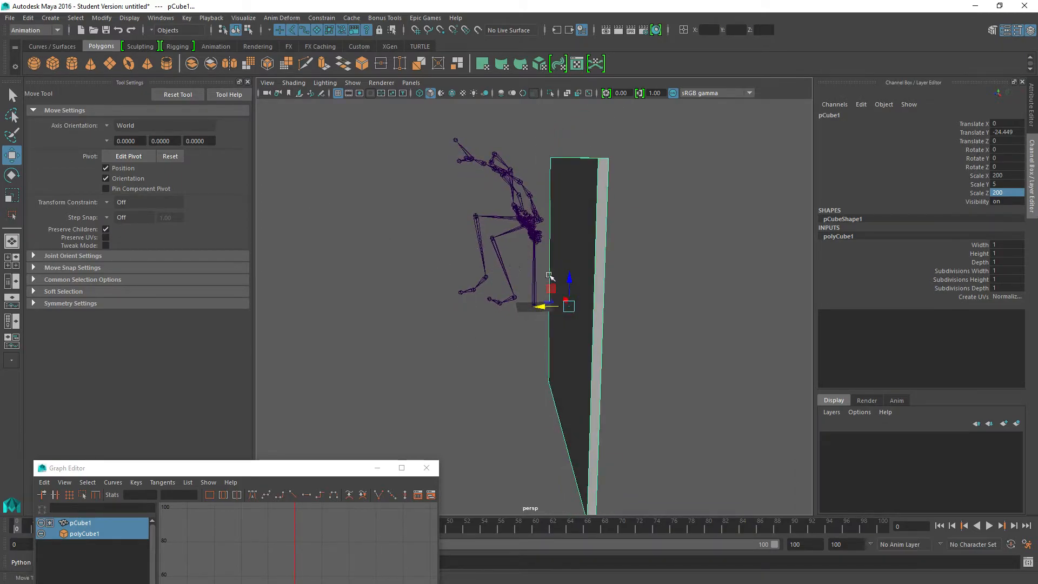
Step: Set the animation's end frame to 32 to match the left leg's keys and play the sneak animation
{"action": "left_click_drag", "start_coordinate": [116, 474], "coordinate": [87, 53]}
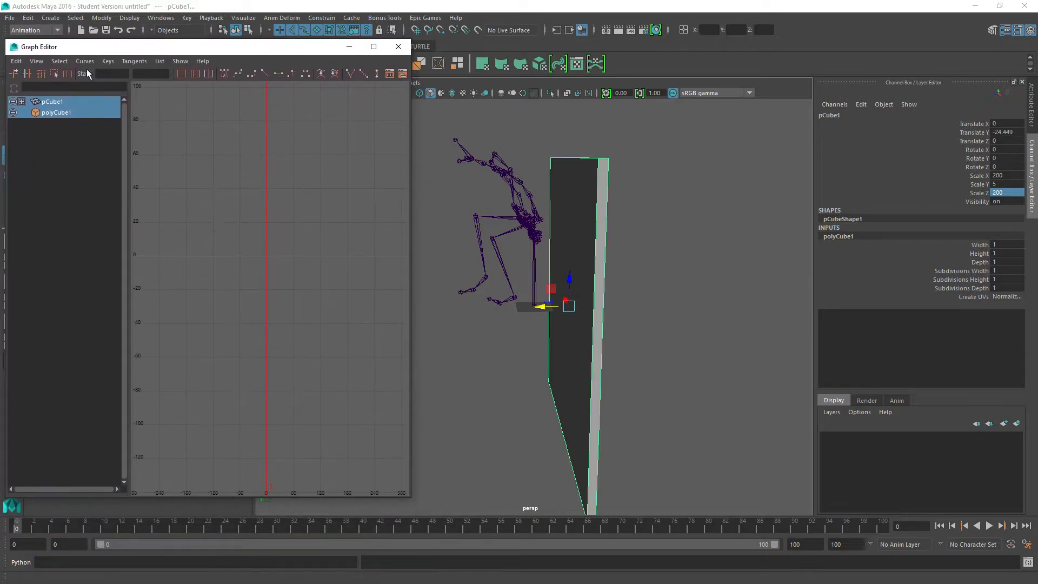
{"action": "mouse_move", "coordinate": [17, 528]}
{"action": "left_mouse_down"}
{"action": "mouse_move", "coordinate": [292, 510]}
{"action": "mouse_move", "coordinate": [324, 523]}
{"action": "mouse_move", "coordinate": [11, 527]}
{"action": "left_mouse_up"}
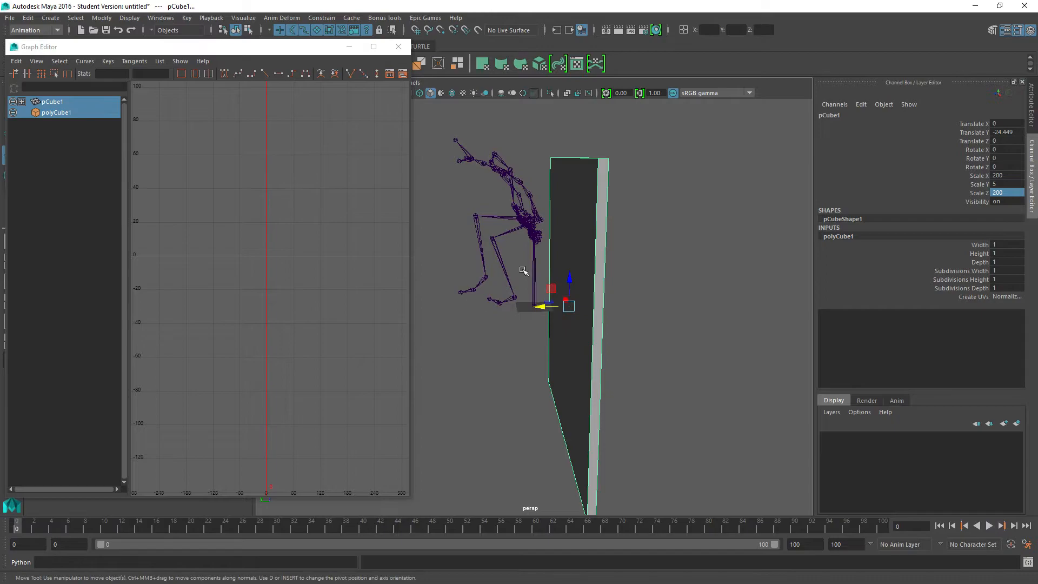
{"action": "left_click", "coordinate": [476, 218]}
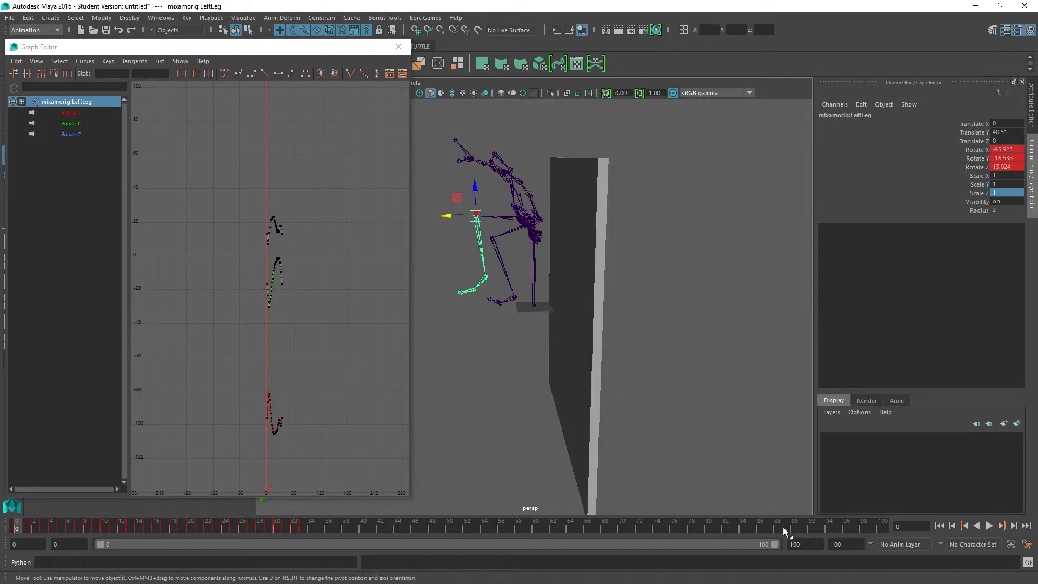
{"action": "left_click_drag", "start_coordinate": [847, 545], "coordinate": [800, 538]}
{"action": "type", "text": "32"}
{"action": "key", "text": "Return"}
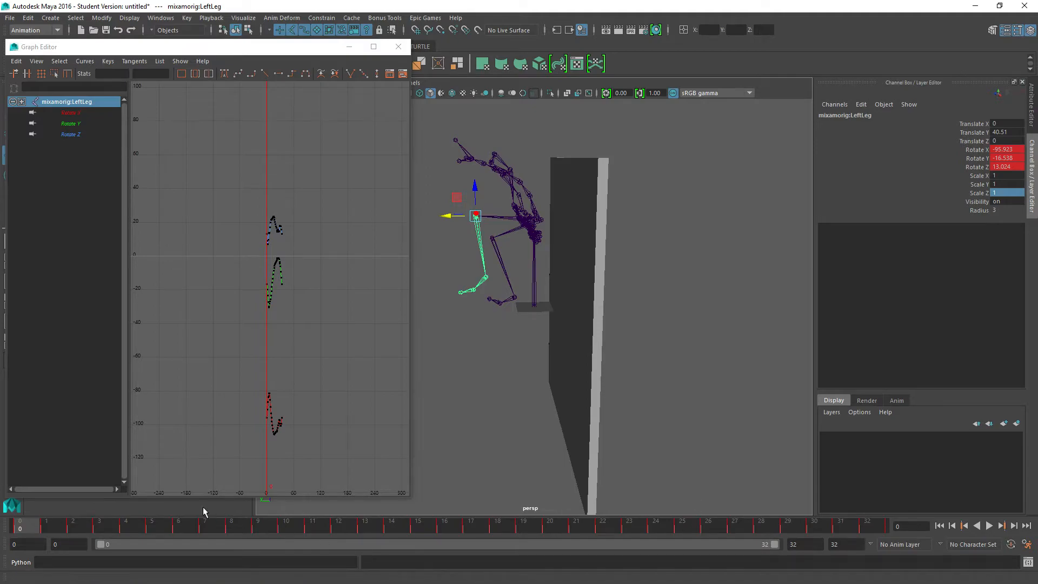
{"action": "key", "text": "alt+v"}
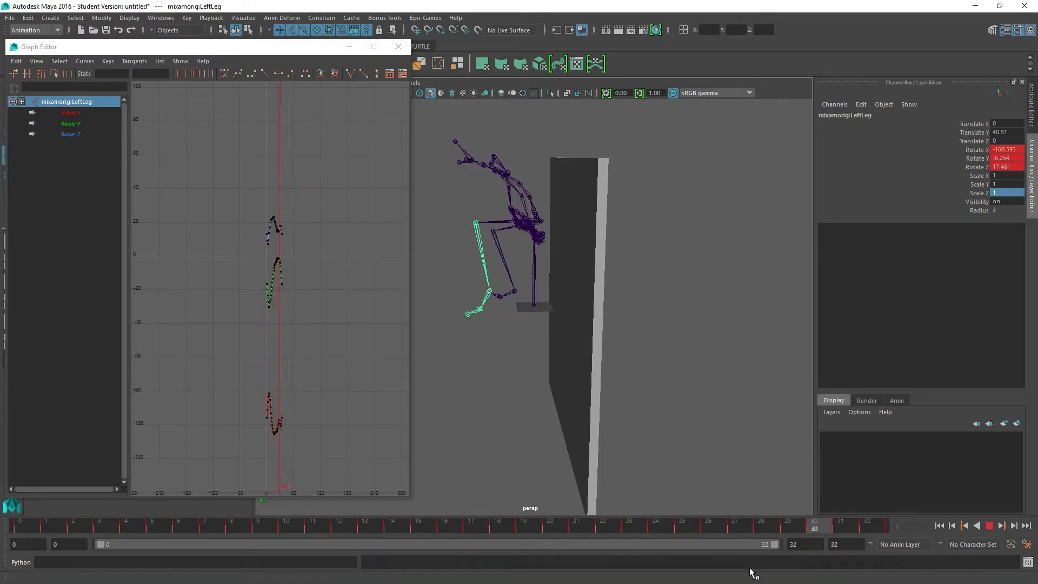
{"action": "key", "text": "Escape"}
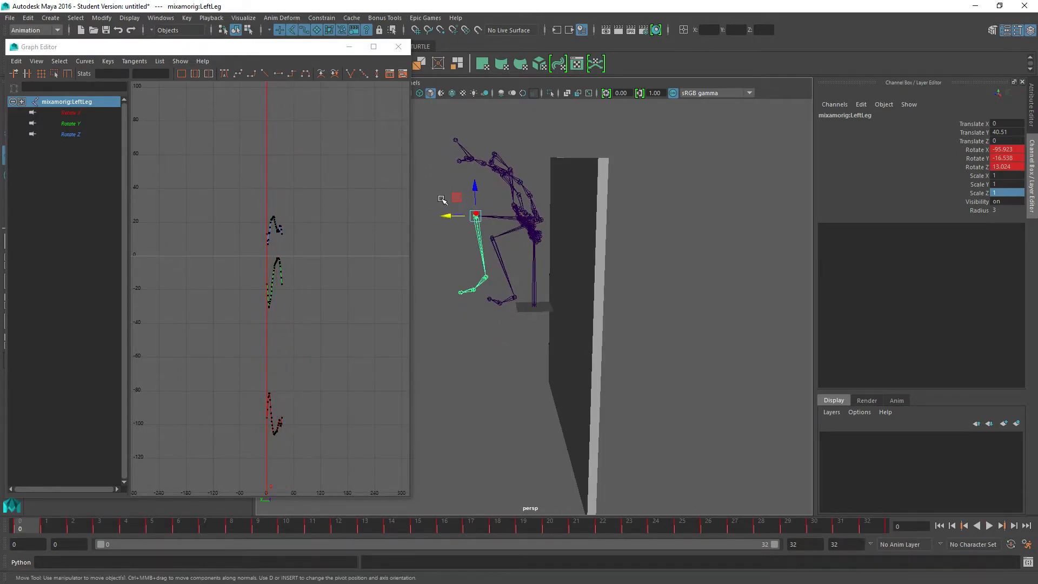
Step: Shift the entire Translate Y curve of mixamorig:Hips down by about 20 units so the character's back meets the reference wall
{"action": "left_click", "coordinate": [576, 262]}
{"action": "left_click", "coordinate": [464, 331]}
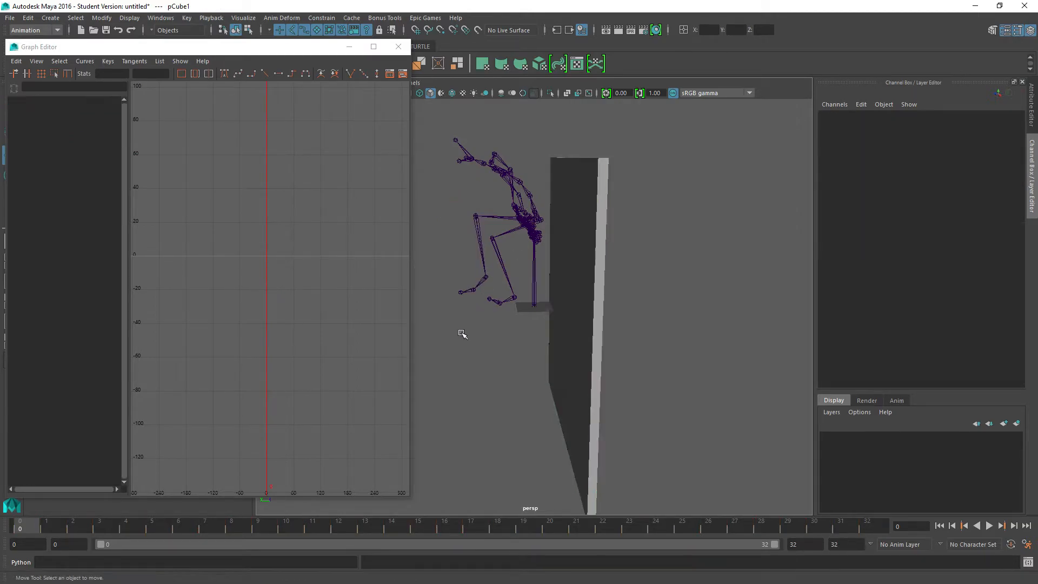
{"action": "middle_click_drag", "start_coordinate": [464, 330], "coordinate": [503, 330], "text": "alt"}
{"action": "left_click_drag", "start_coordinate": [502, 331], "coordinate": [562, 327], "text": "alt"}
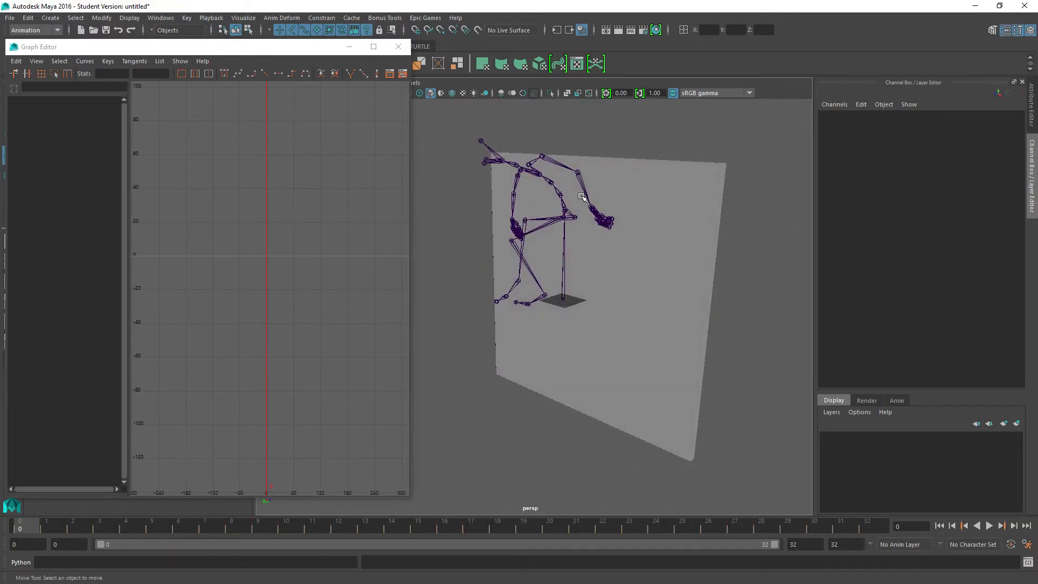
{"action": "left_click", "coordinate": [568, 211]}
{"action": "left_click", "coordinate": [71, 113]}
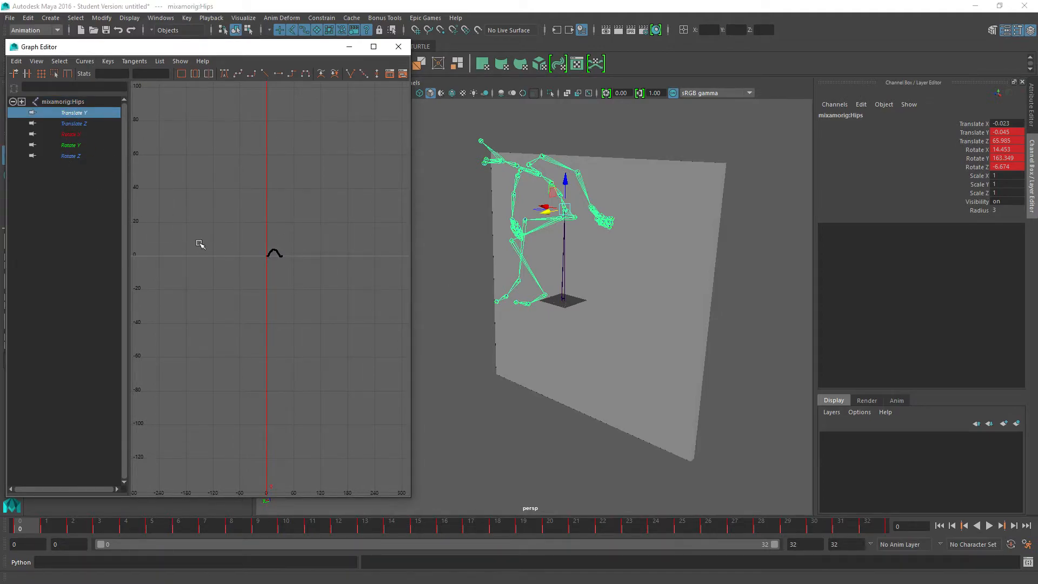
{"action": "left_click_drag", "start_coordinate": [238, 238], "coordinate": [274, 266]}
{"action": "left_click_drag", "start_coordinate": [563, 352], "coordinate": [509, 372], "text": "alt"}
{"action": "mouse_move", "coordinate": [272, 250]}
{"action": "middle_mouse_down", "text": "shift"}
{"action": "mouse_move", "coordinate": [272, 237]}
{"action": "mouse_move", "coordinate": [272, 284]}
{"action": "mouse_move", "coordinate": [278, 266]}
{"action": "middle_mouse_up", "text": "shift"}
{"action": "key", "text": "f"}
Step: Play the sneak animation to check the shifted hips against the reference wall, and return to frame 0
{"action": "left_click_drag", "start_coordinate": [522, 273], "coordinate": [517, 271], "text": "alt"}
{"action": "key", "text": "alt+v"}
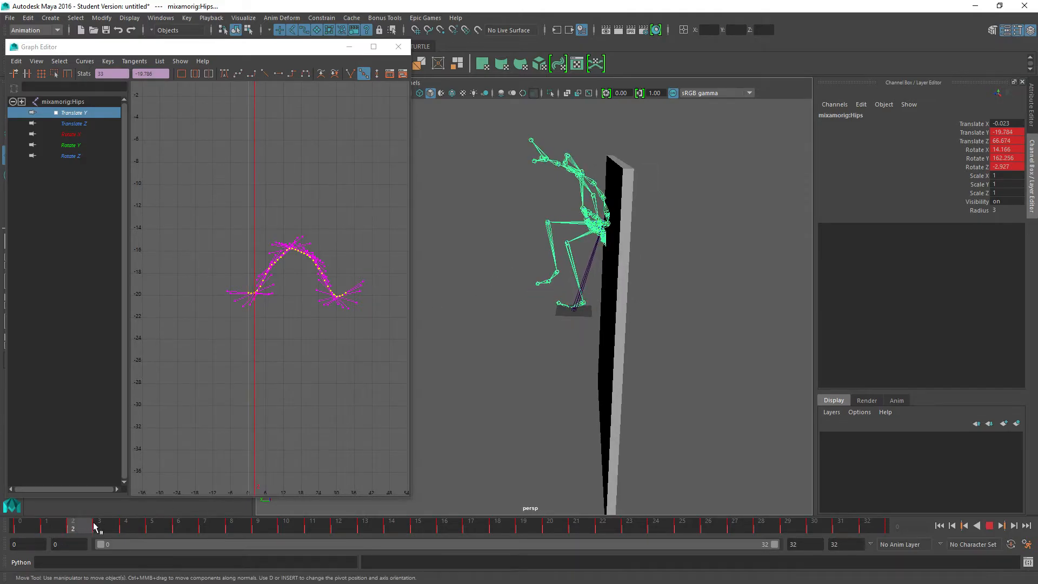
{"action": "left_click_drag", "start_coordinate": [475, 494], "coordinate": [8, 524]}
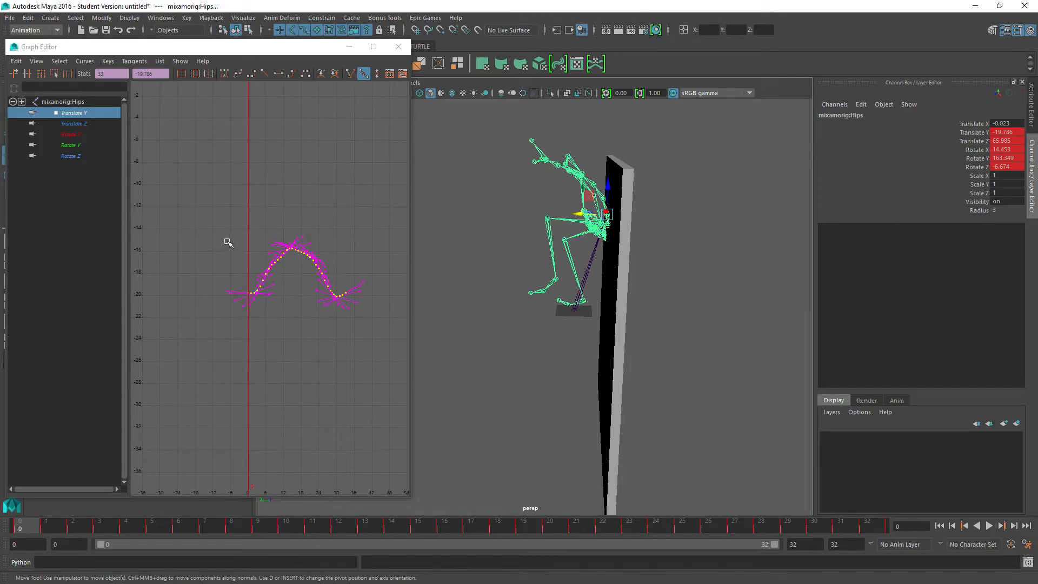
Step: Shift the entire Translate Y curve of mixamorig:Hips up by about 1.08, play the animation and return to frame 0
{"action": "middle_click_drag", "start_coordinate": [281, 285], "coordinate": [283, 275]}
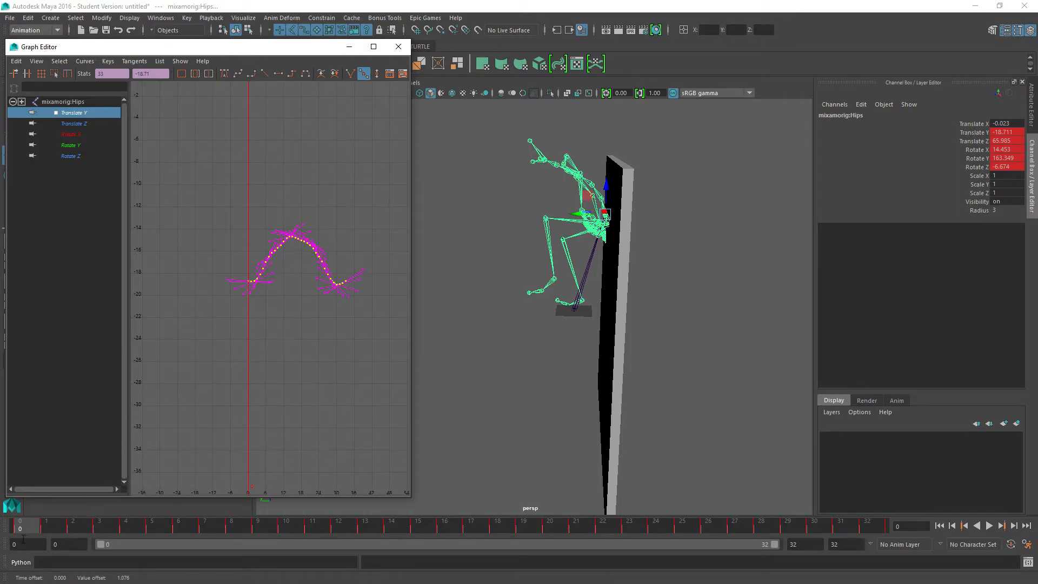
{"action": "key", "text": "alt+v"}
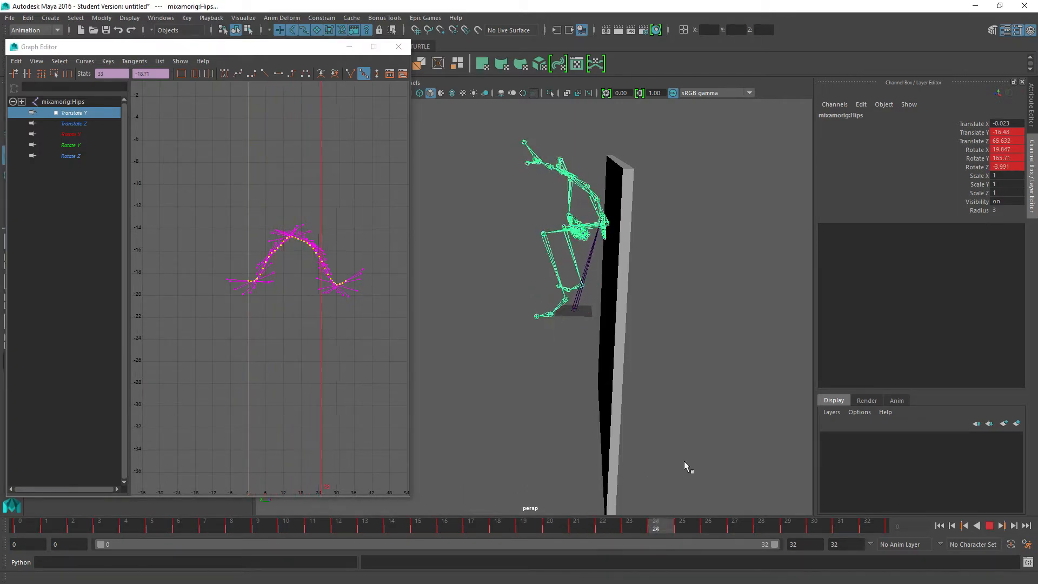
{"action": "left_click", "coordinate": [9, 520]}
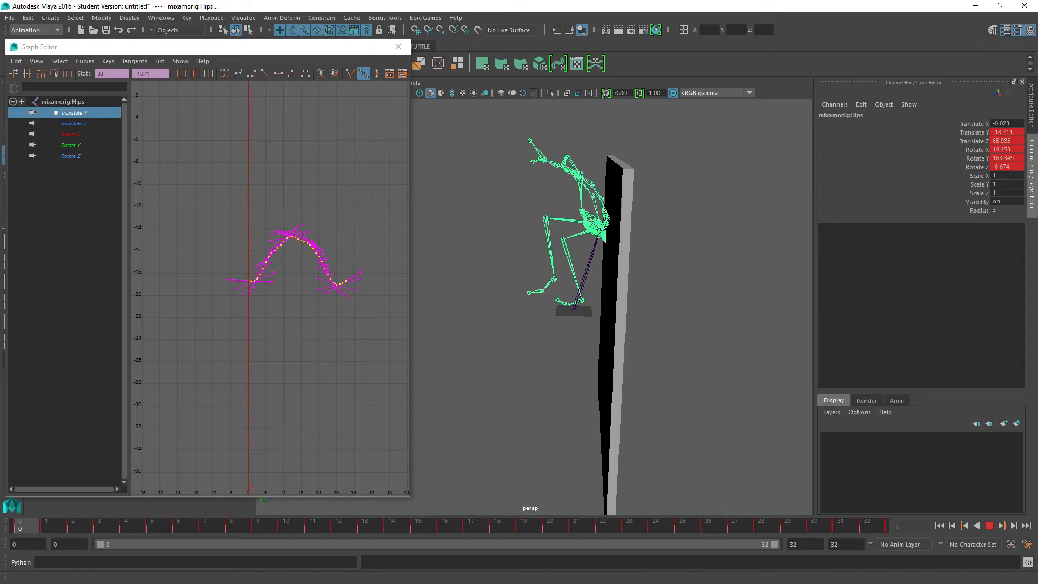
Step: Move the reference wall pCube1 along Y to about -29.229, farther behind the skeleton, and play the sneak animation against it
{"action": "key", "text": "w"}
{"action": "left_click", "coordinate": [600, 305]}
{"action": "left_click_drag", "start_coordinate": [587, 312], "coordinate": [595, 313]}
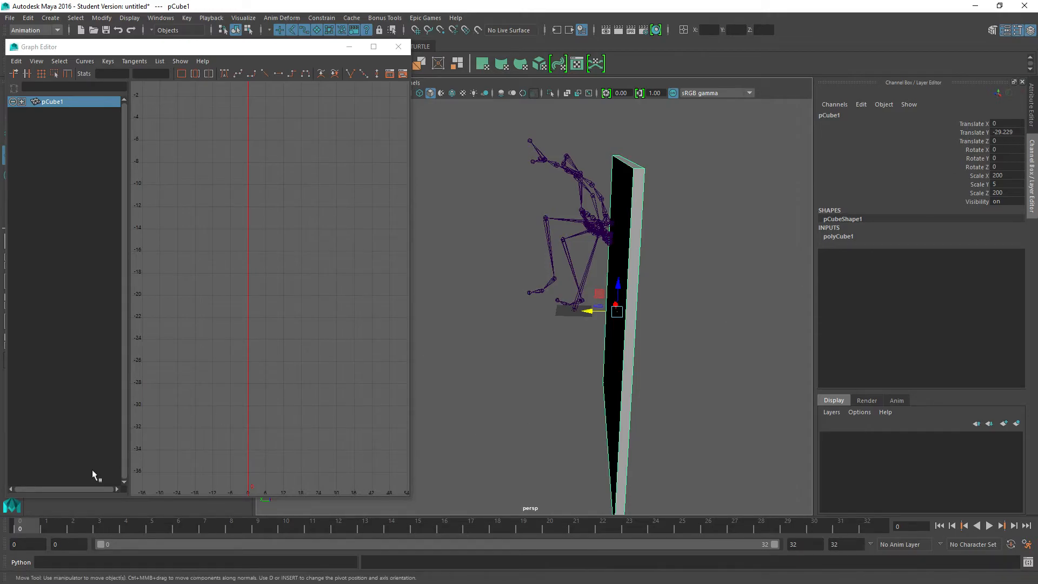
{"action": "key", "text": "alt+v"}
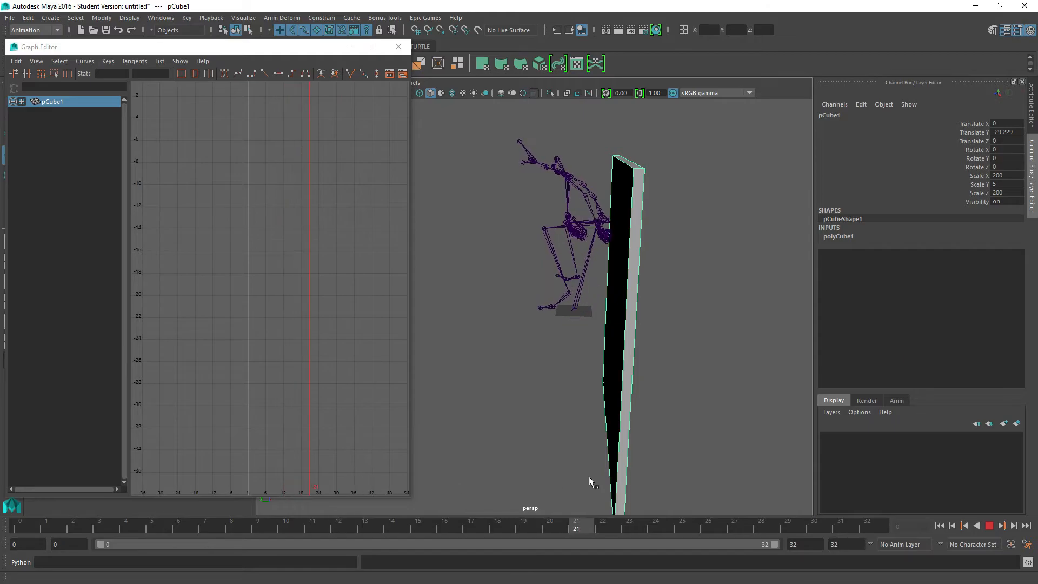
{"action": "key", "text": "alt+v"}
Step: Play the sneak animation from the opposite side of the wall, stop at frame 9 and select the mixamorig:RightArm joint
{"action": "left_click_drag", "start_coordinate": [554, 292], "coordinate": [799, 258], "text": "alt"}
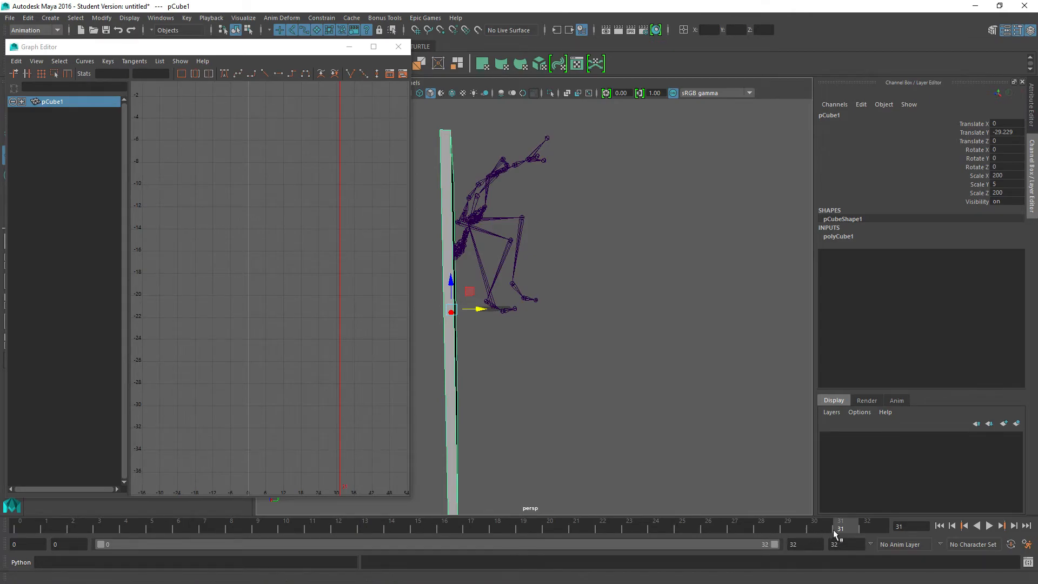
{"action": "key", "text": "alt+v"}
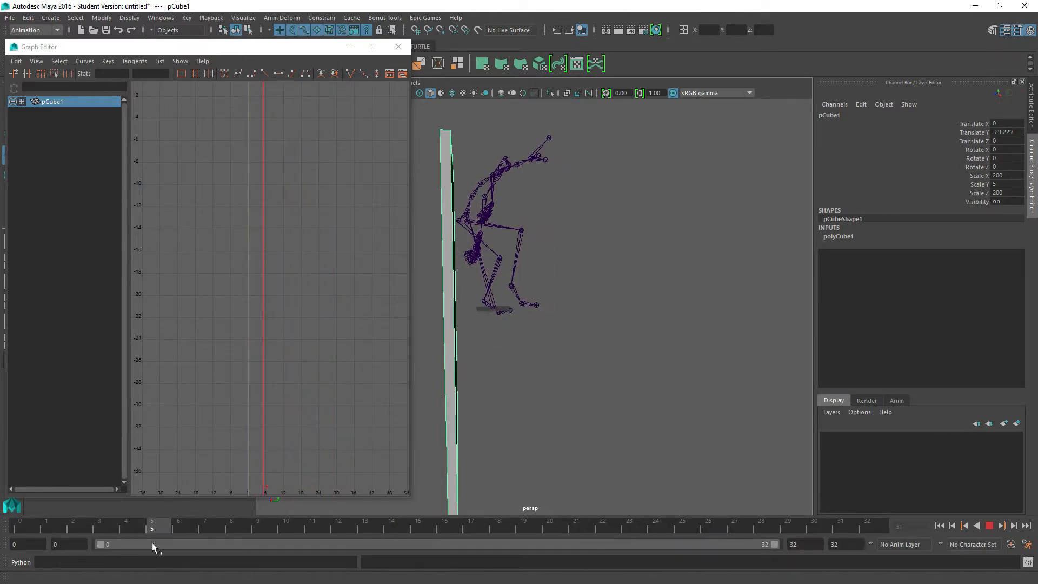
{"action": "left_click", "coordinate": [275, 533]}
{"action": "left_click_drag", "start_coordinate": [563, 323], "coordinate": [533, 330], "text": "alt"}
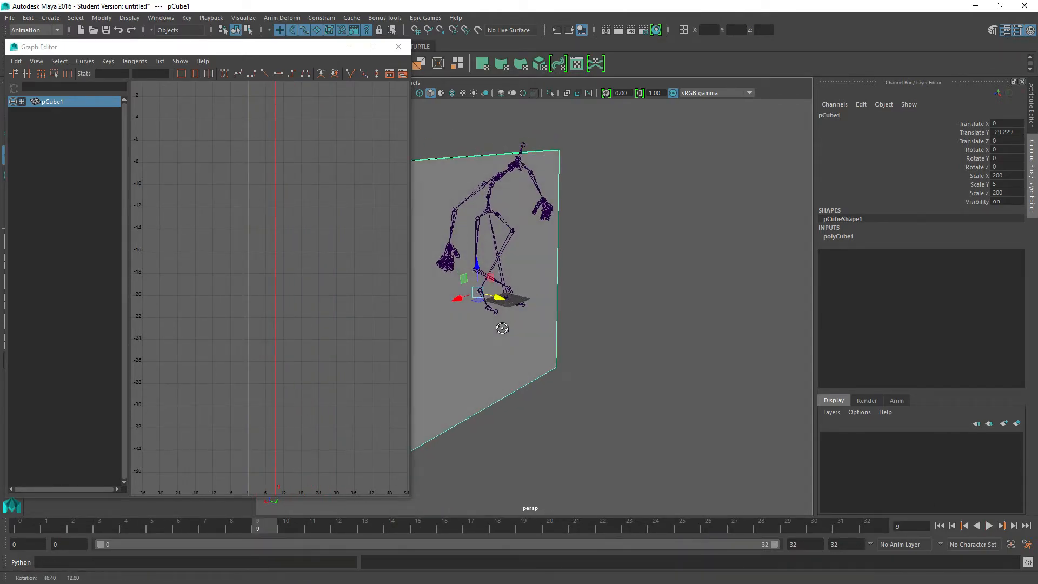
{"action": "left_click", "coordinate": [486, 184]}
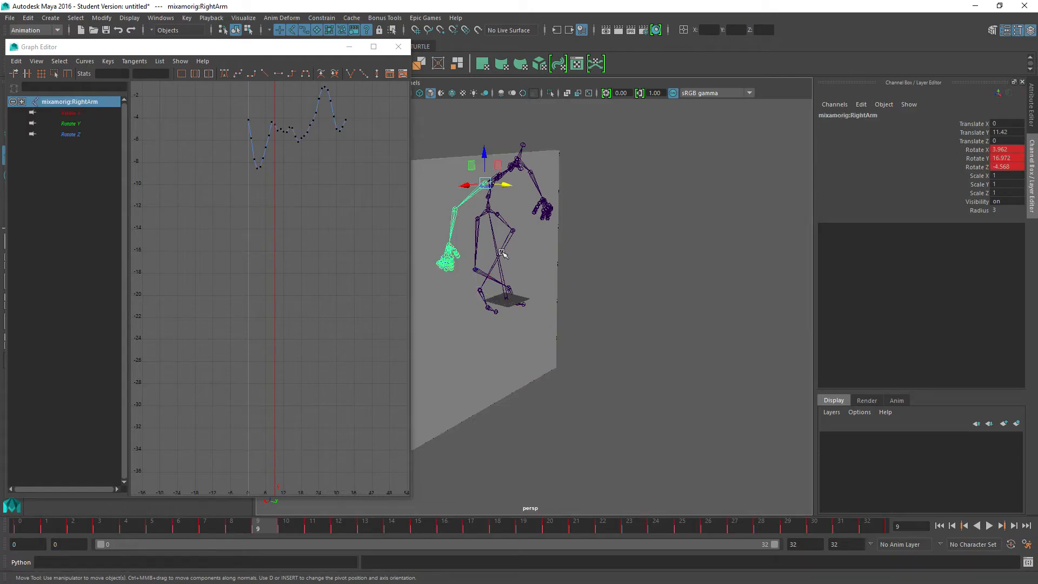
{"action": "left_click_drag", "start_coordinate": [497, 233], "coordinate": [475, 296], "text": "alt"}
Step: Try shifting the entire Rotate X curve of mixamorig:RightArm down by about 1.9
{"action": "left_click", "coordinate": [71, 112]}
{"action": "key", "text": "f"}
{"action": "left_click_drag", "start_coordinate": [259, 233], "coordinate": [285, 250]}
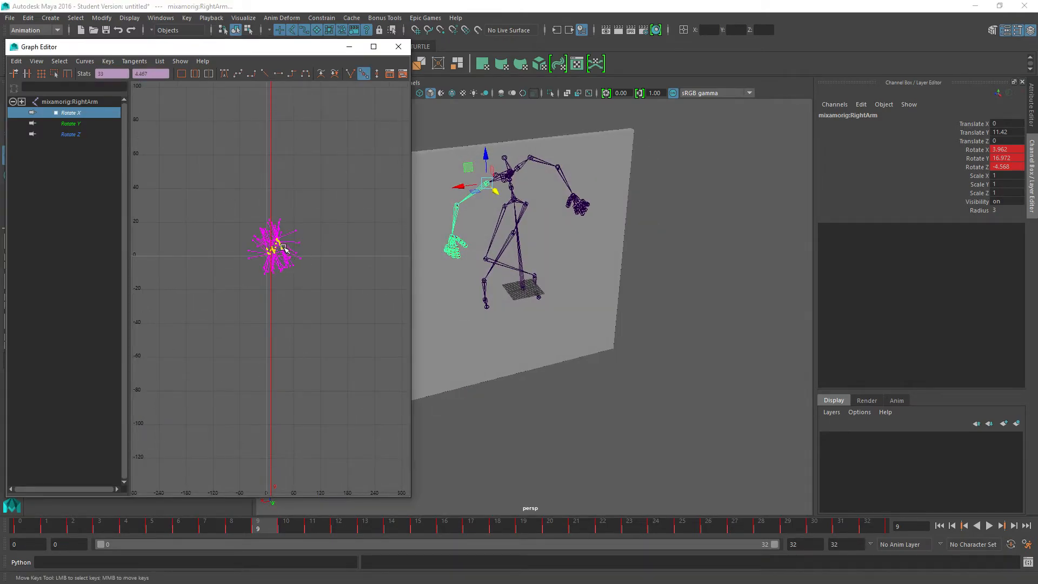
{"action": "left_click_drag", "start_coordinate": [562, 300], "coordinate": [610, 301], "text": "alt"}
{"action": "middle_click_drag", "start_coordinate": [274, 246], "coordinate": [274, 246]}
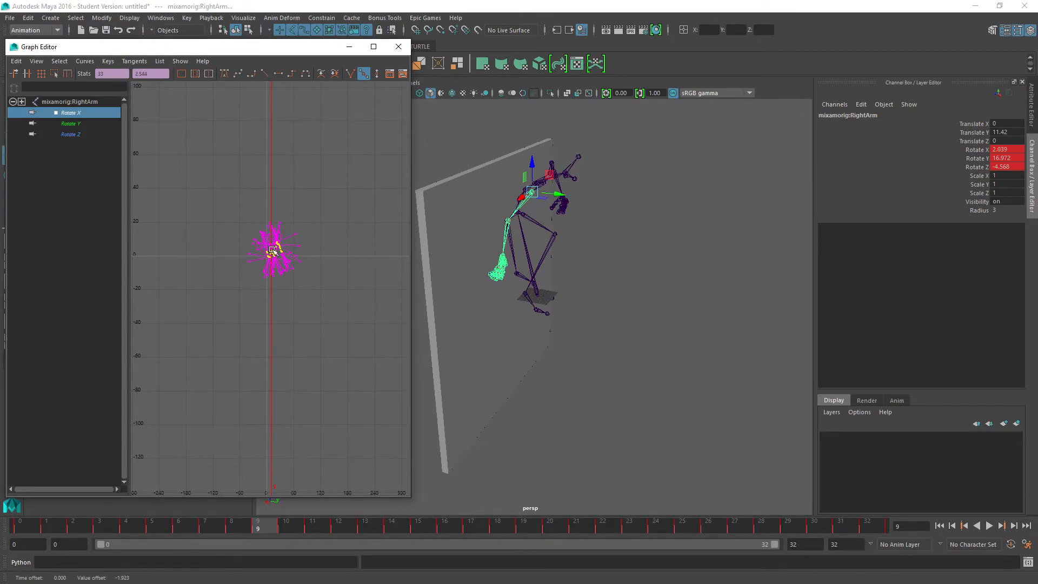
Step: Try shifting the entire Rotate Z curve of mixamorig:RightArm down, and undo the shift
{"action": "left_click", "coordinate": [76, 125]}
{"action": "left_click", "coordinate": [73, 135]}
{"action": "left_click_drag", "start_coordinate": [244, 238], "coordinate": [285, 287]}
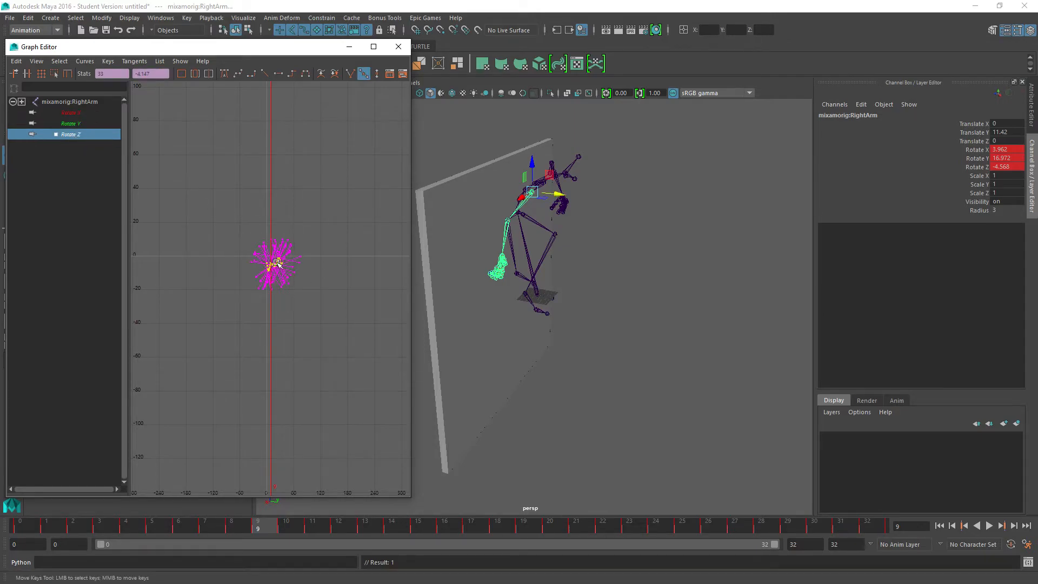
{"action": "middle_click_drag", "start_coordinate": [275, 261], "coordinate": [275, 271]}
{"action": "key", "text": "ctrl+z"}
Step: Shift the entire Rotate Y curve of mixamorig:RightArm up by about 3.2 and play the animation to check the hand against the wall
{"action": "left_click", "coordinate": [71, 125]}
{"action": "left_click_drag", "start_coordinate": [244, 209], "coordinate": [307, 247]}
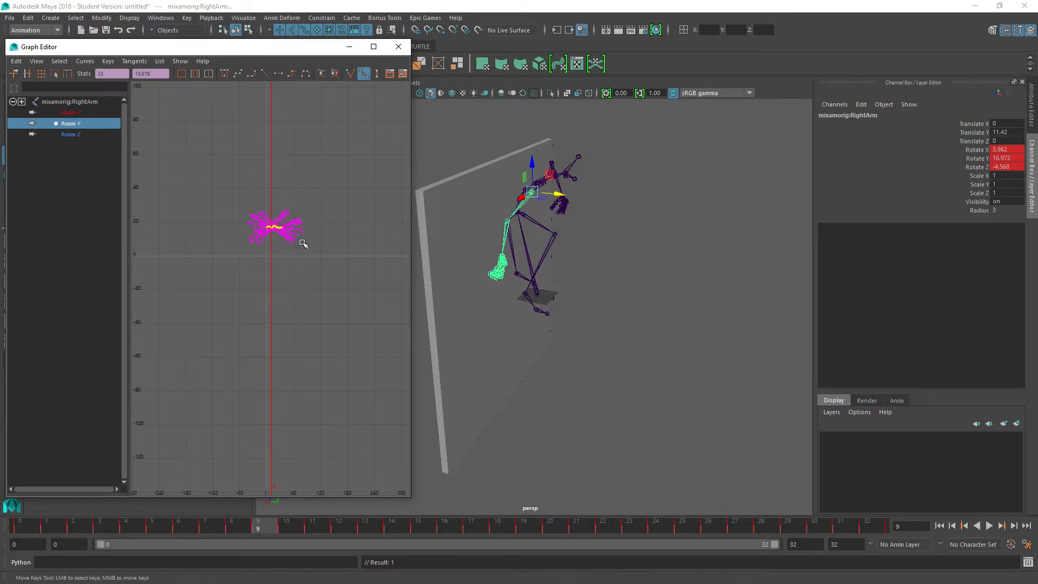
{"action": "middle_click_drag", "start_coordinate": [277, 234], "coordinate": [277, 222]}
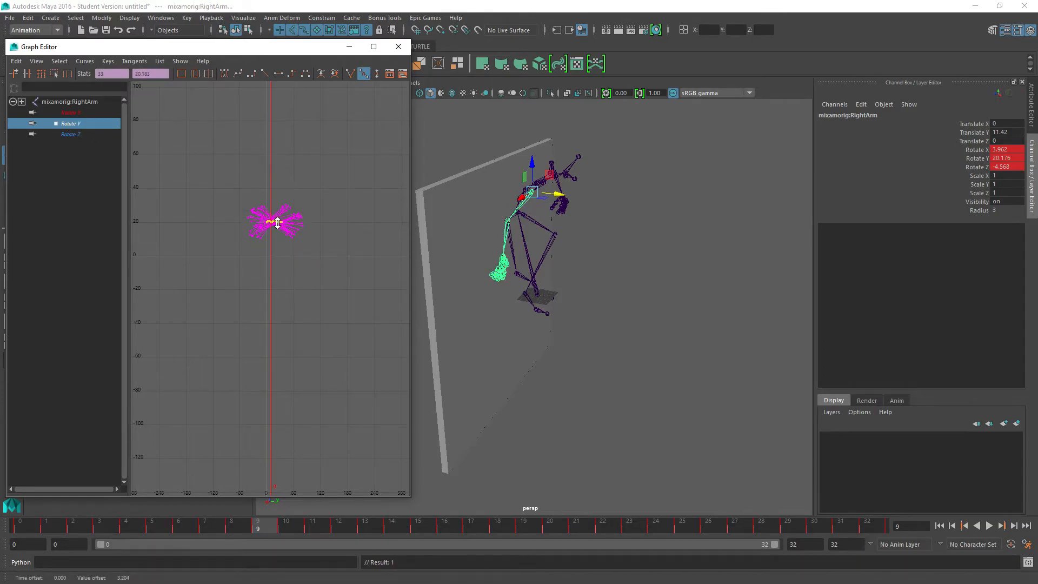
{"action": "left_click_drag", "start_coordinate": [494, 289], "coordinate": [545, 271], "text": "alt"}
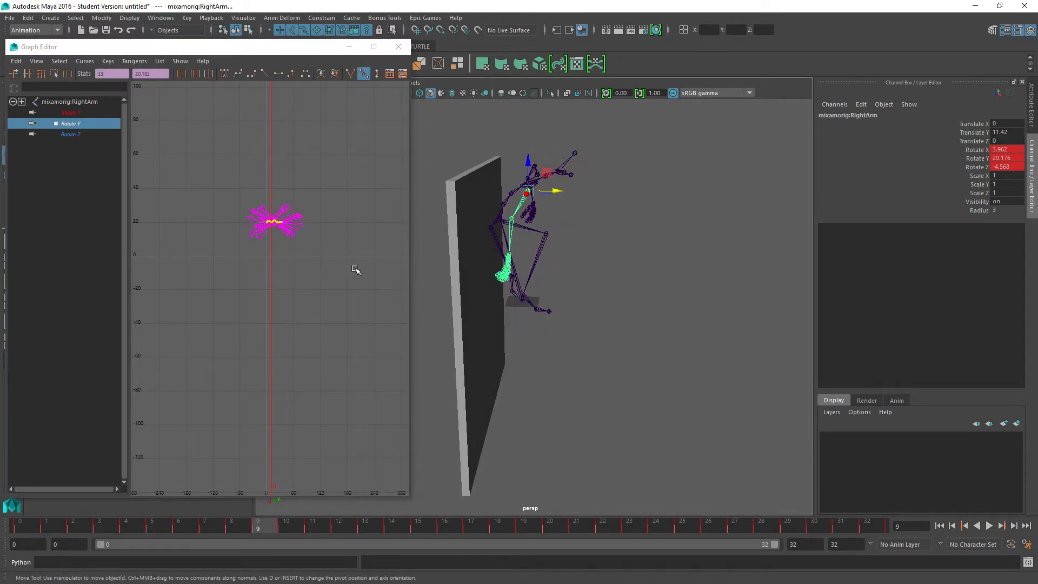
{"action": "key", "text": "alt+v"}
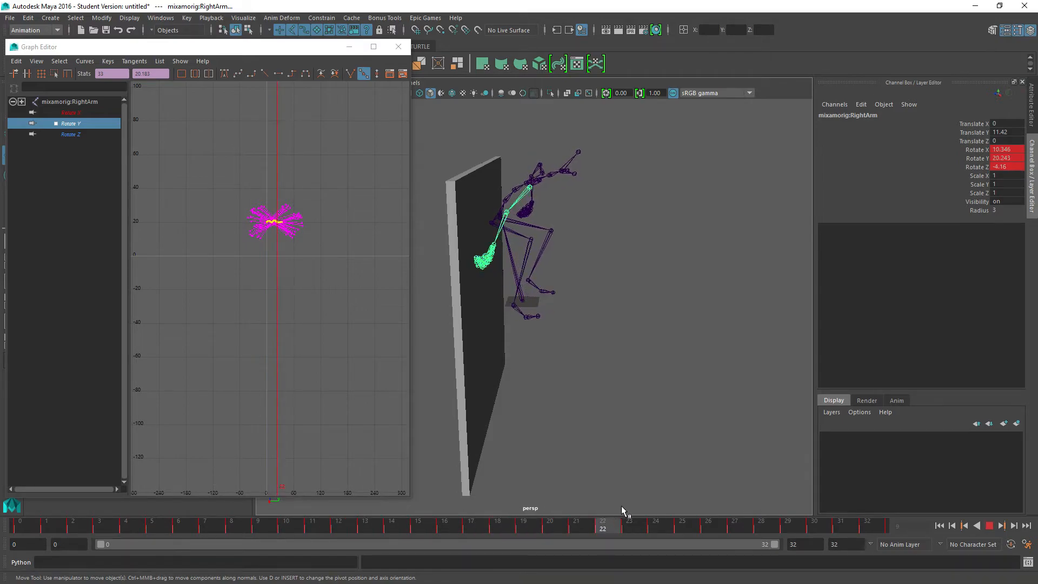
Step: Raise the right arm's Rotate Y curve by about another 18.3, review the motion across the timeline, and close the Graph Editor
{"action": "middle_click_drag", "start_coordinate": [277, 222], "coordinate": [271, 193]}
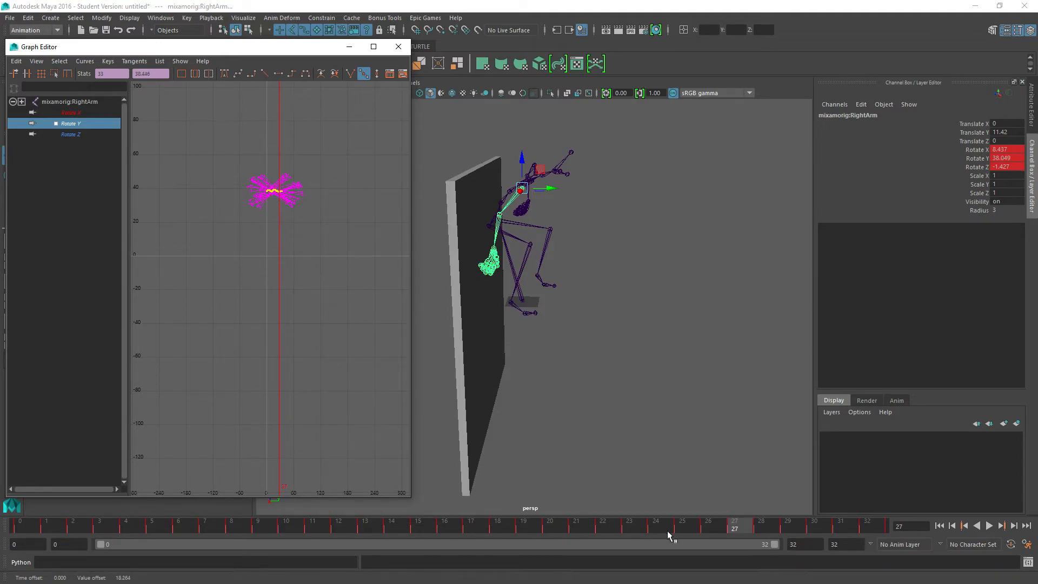
{"action": "left_click_drag", "start_coordinate": [730, 527], "coordinate": [883, 531]}
{"action": "left_click", "coordinate": [988, 525]}
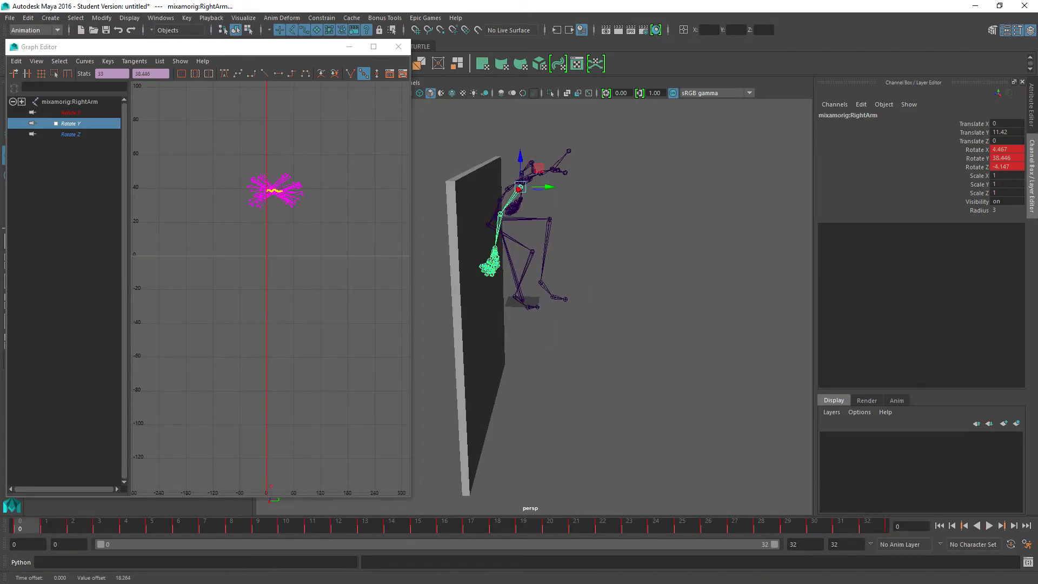
{"action": "left_click", "coordinate": [399, 47]}
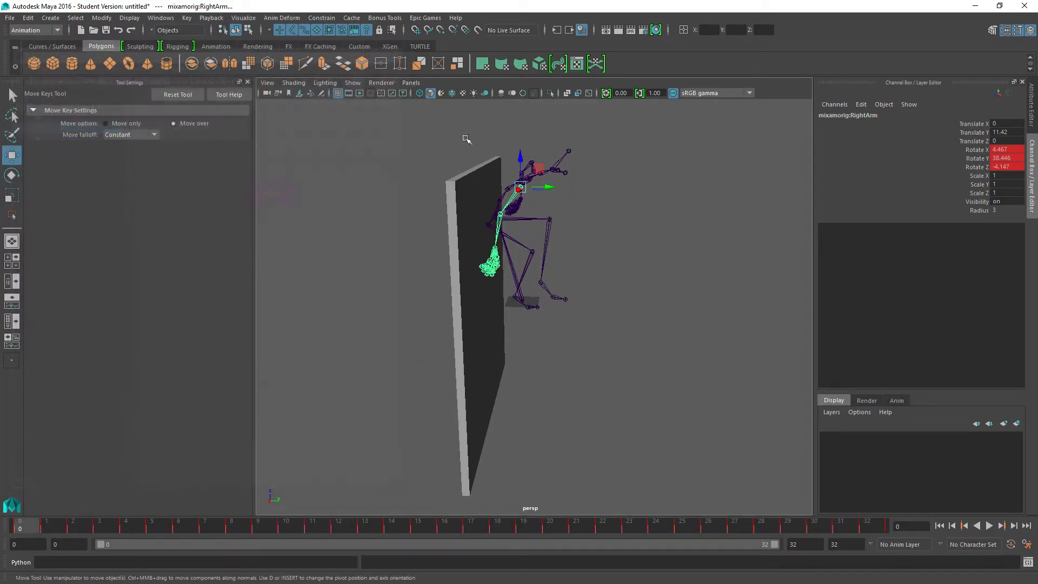
Step: Select the skeleton's root joint and export the selection as FBX over the existing cover_crouch_sneak_right.fbx
{"action": "left_click_drag", "start_coordinate": [389, 265], "coordinate": [330, 249], "text": "alt"}
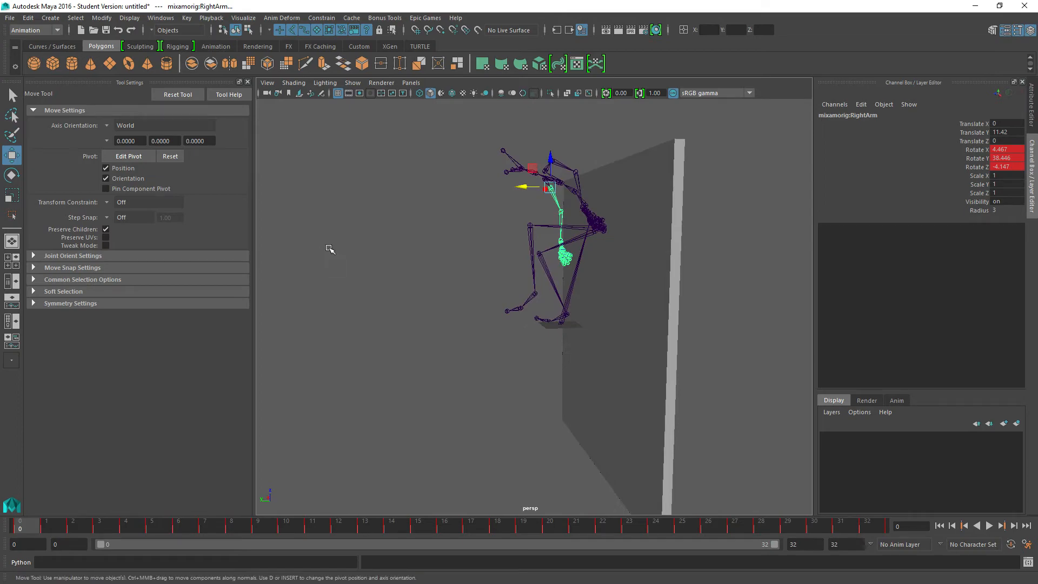
{"action": "left_click", "coordinate": [564, 324]}
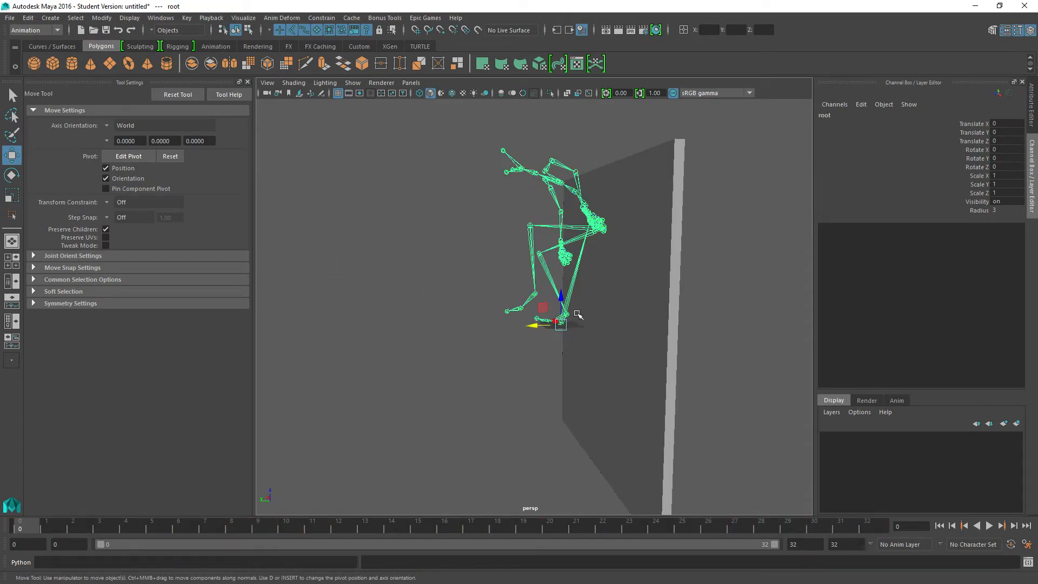
{"action": "left_click", "coordinate": [9, 17]}
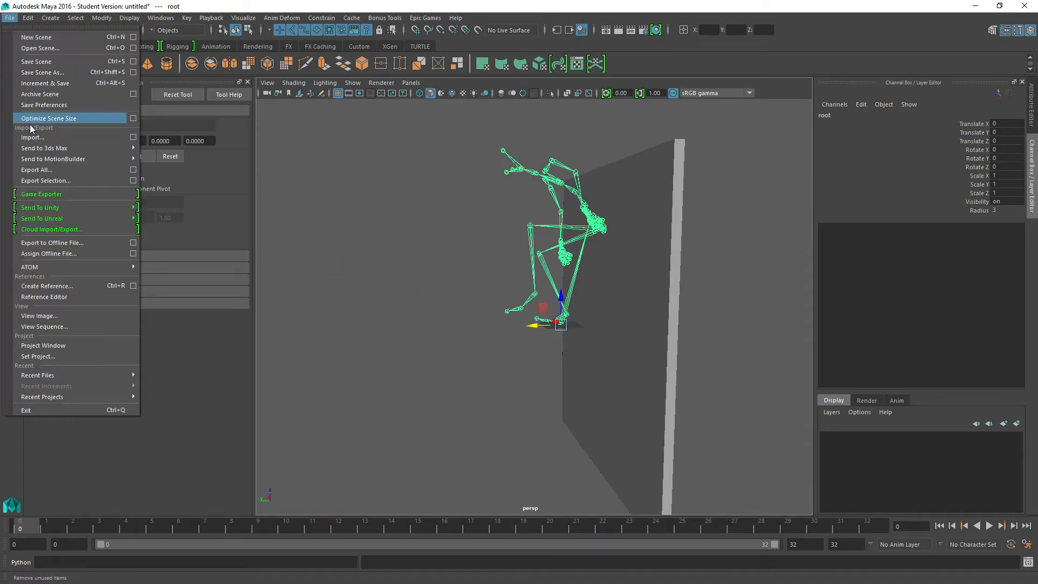
{"action": "left_click", "coordinate": [55, 180]}
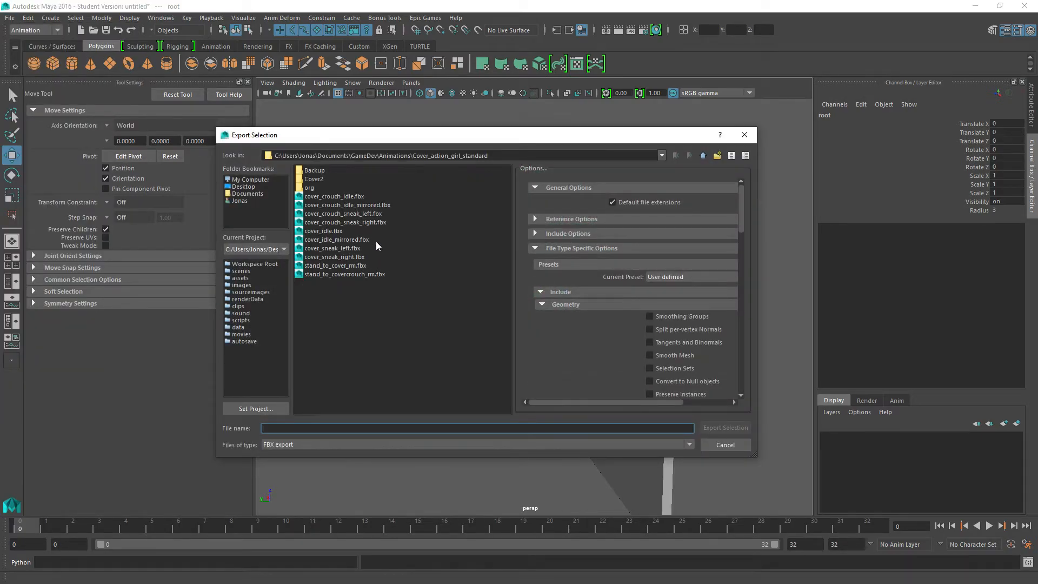
{"action": "left_click", "coordinate": [364, 222]}
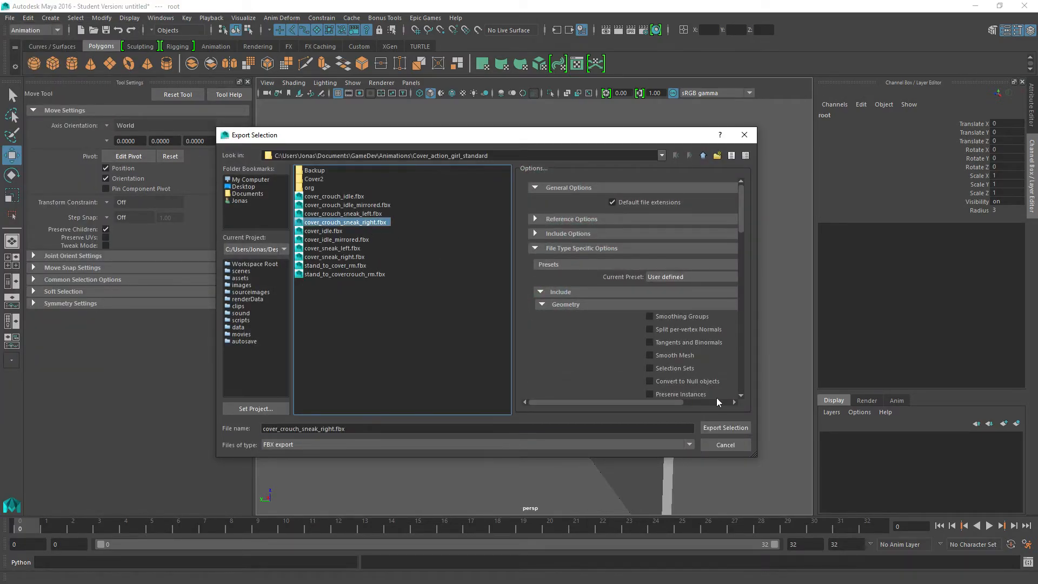
{"action": "left_click", "coordinate": [738, 429]}
{"action": "left_click", "coordinate": [463, 312]}
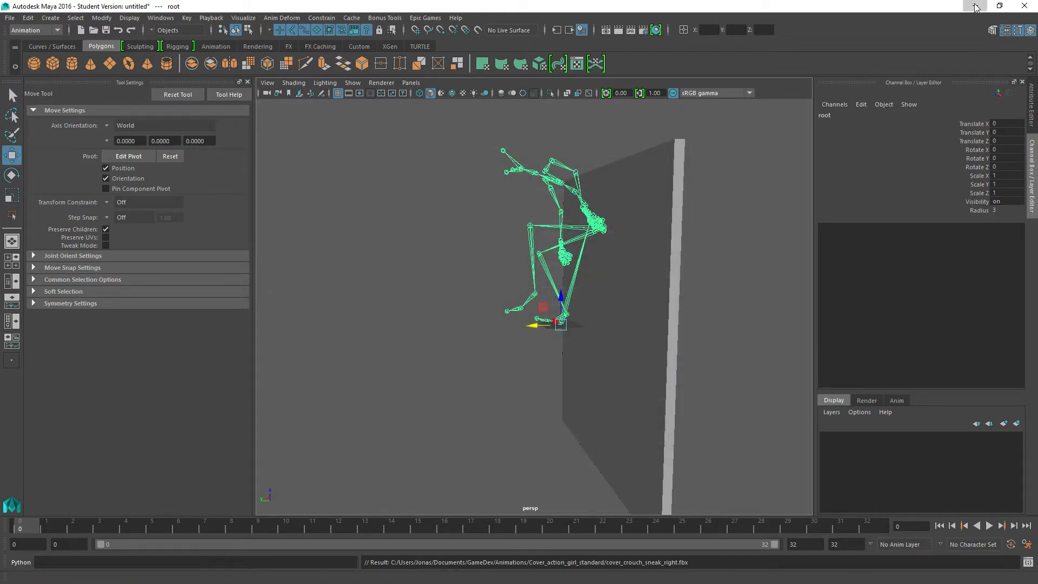
Step: Switch to Unreal Engine and delete the cover_crouch_idle_mirrored animation from the Imports/action_girl_with_Root folder
{"action": "left_click", "coordinate": [976, 7]}
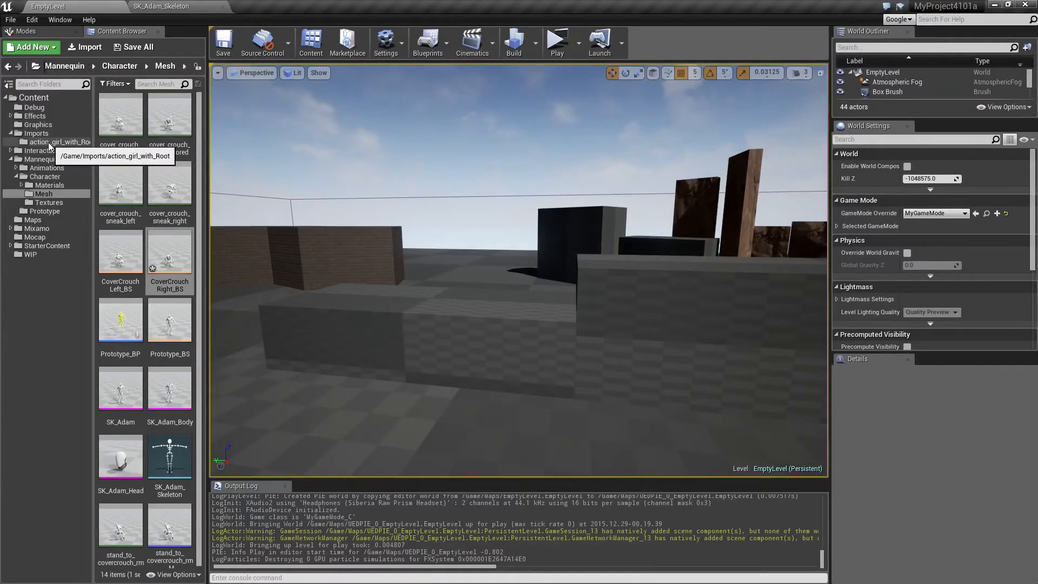
{"action": "left_click", "coordinate": [49, 142]}
{"action": "left_click", "coordinate": [180, 154]}
{"action": "key", "text": "Delete"}
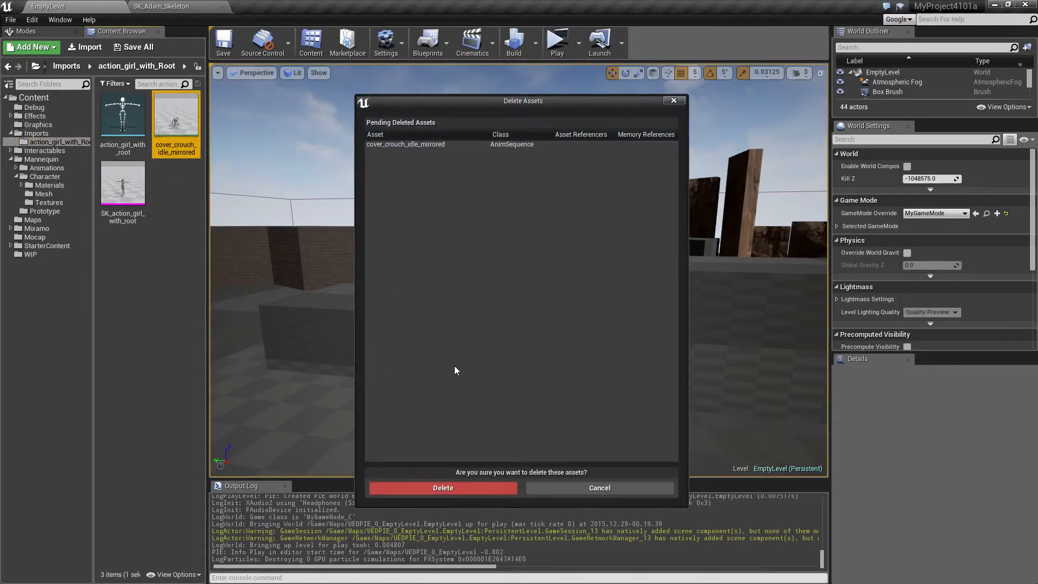
{"action": "left_click", "coordinate": [511, 488]}
Step: Import cover_crouch_sneak_right.fbx into the action_girl_with_Root folder using the action_girl_with_root skeleton
{"action": "left_click", "coordinate": [84, 47]}
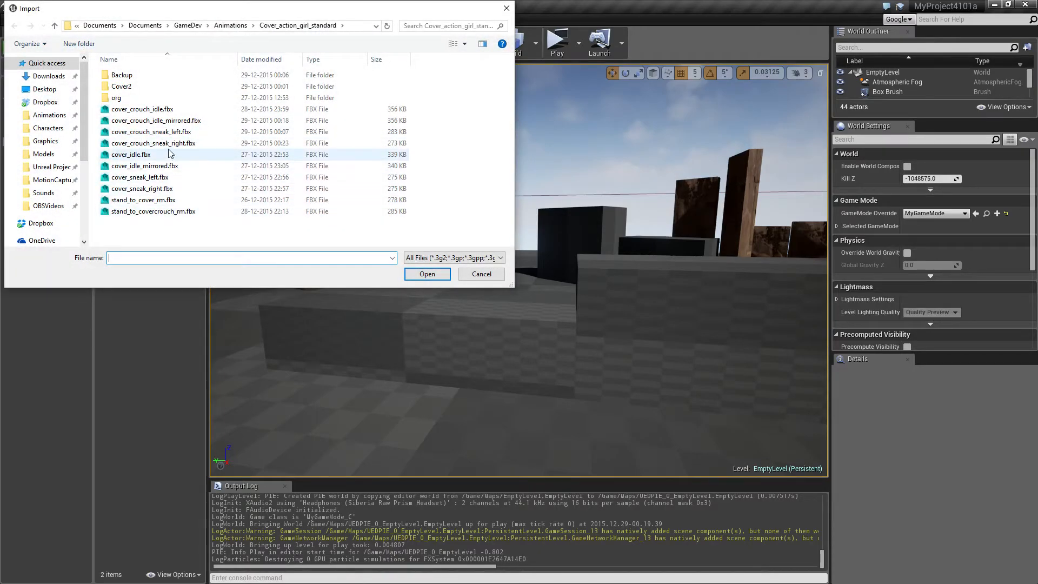
{"action": "left_click", "coordinate": [167, 142]}
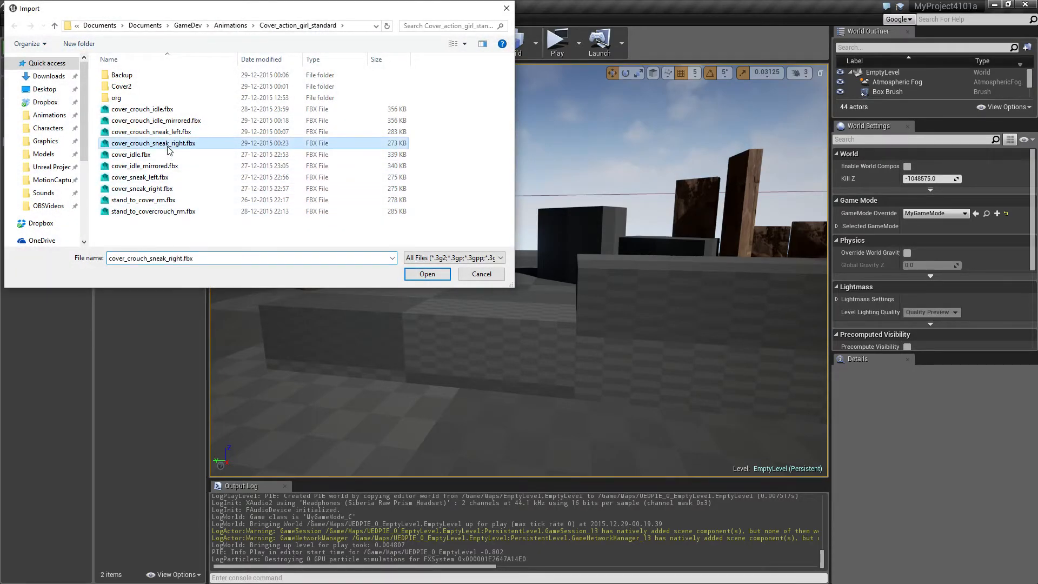
{"action": "left_click", "coordinate": [427, 274]}
{"action": "left_click", "coordinate": [500, 298]}
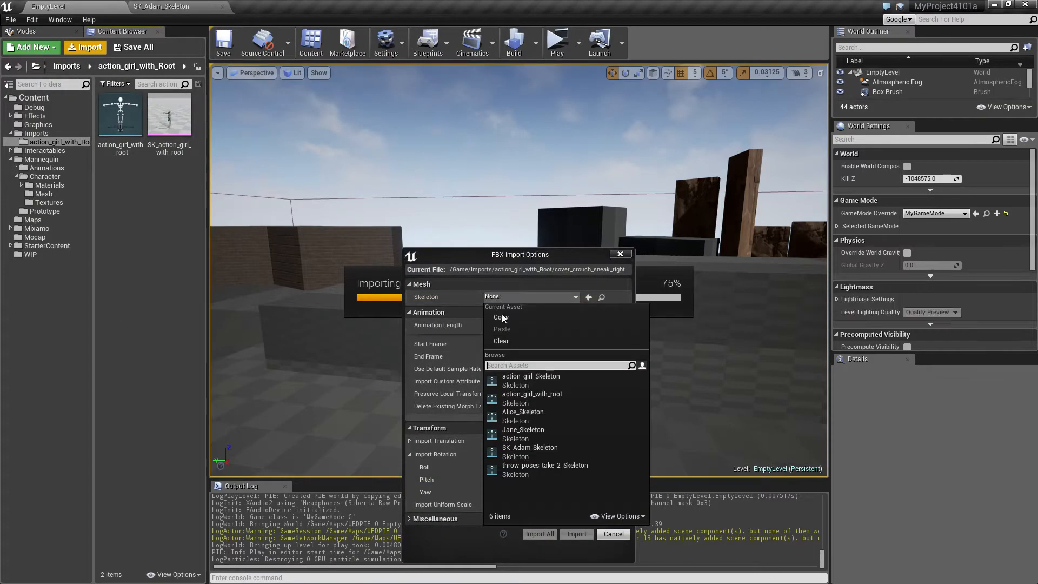
{"action": "left_click", "coordinate": [533, 398]}
{"action": "left_click", "coordinate": [576, 533]}
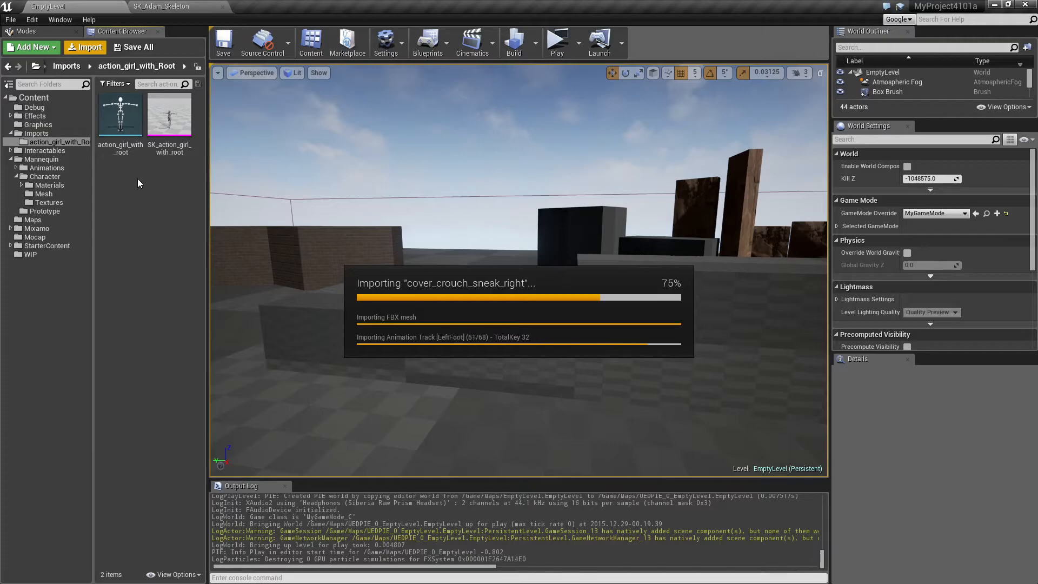
Step: Duplicate the imported cover_crouch_sneak_right animation and retarget it to SK_Adam_Skeleton, and open the Mannequin/Character/Mesh folder
{"action": "right_click", "coordinate": [158, 124]}
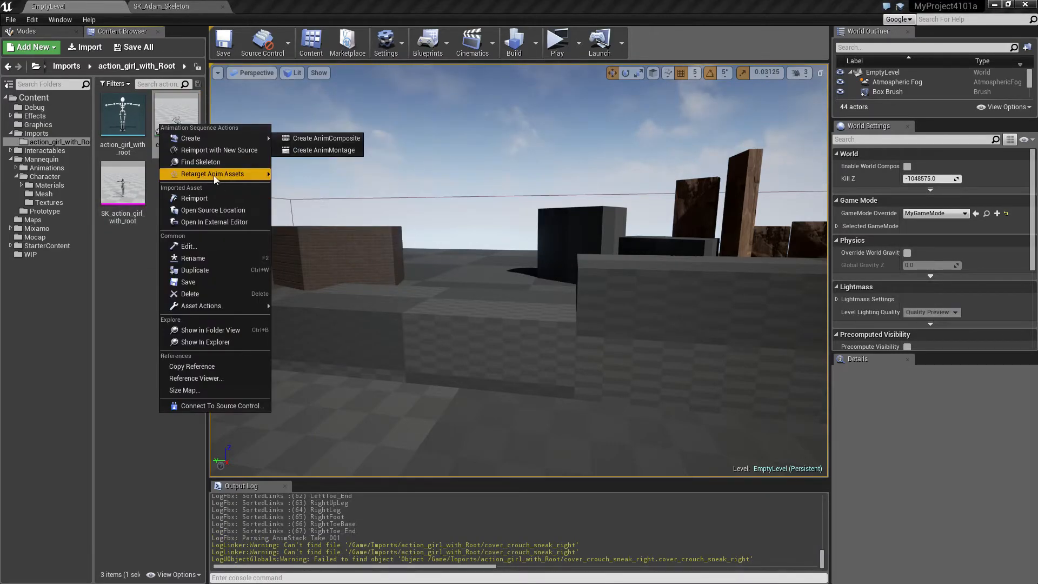
{"action": "mouse_move", "coordinate": [215, 176]}
{"action": "left_click", "coordinate": [291, 174]}
{"action": "left_click", "coordinate": [205, 322]}
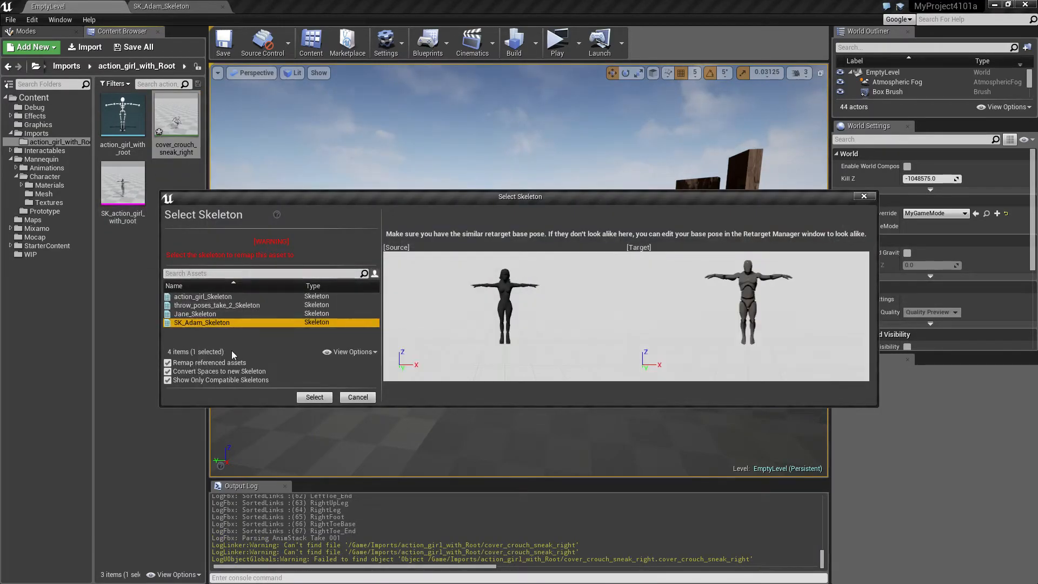
{"action": "left_click", "coordinate": [322, 401]}
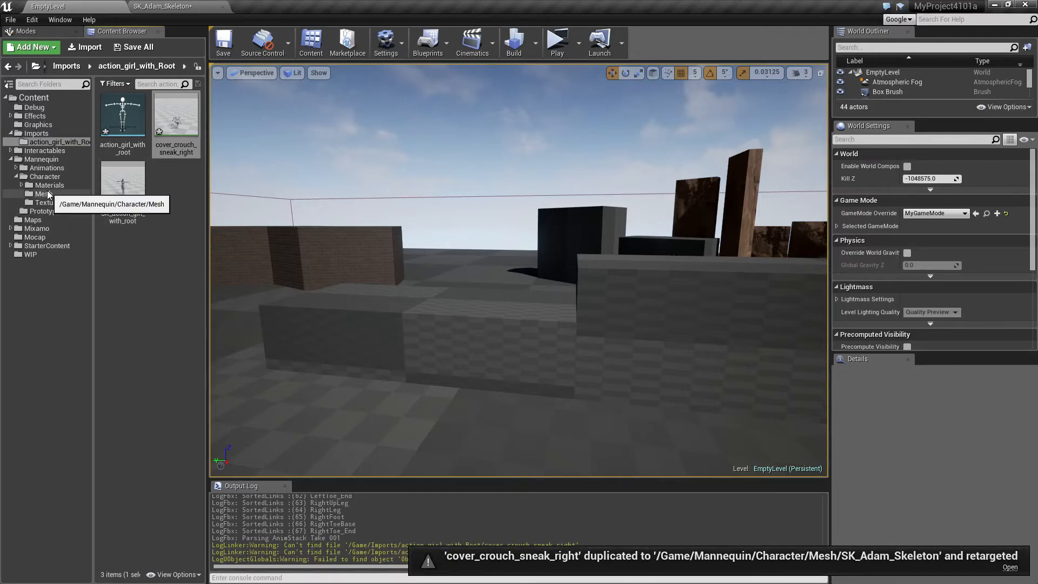
{"action": "left_click", "coordinate": [43, 194]}
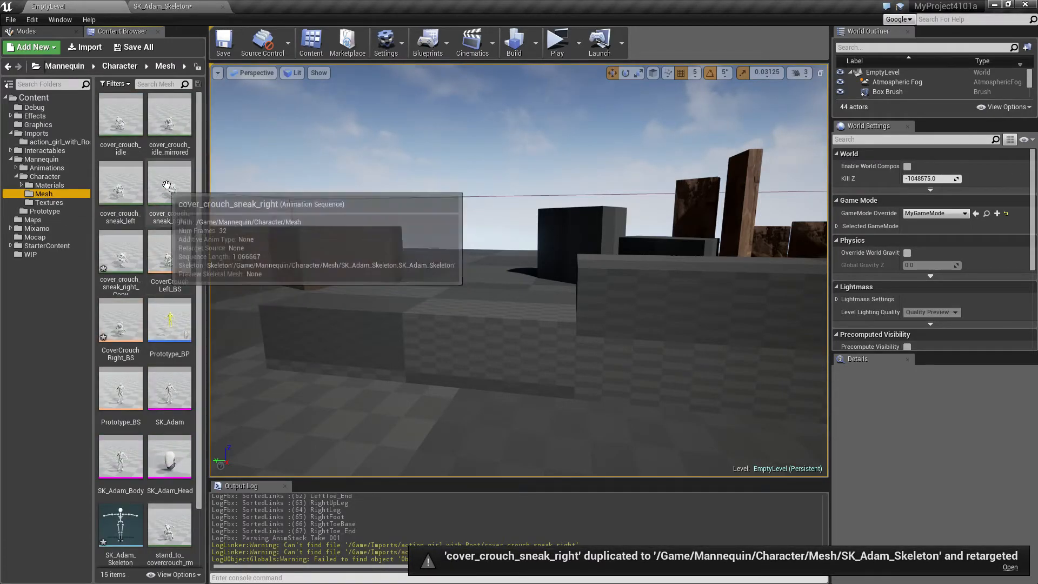
Step: Force delete the old cover_crouch_sneak_right animation from the Mesh folder
{"action": "left_click", "coordinate": [118, 284]}
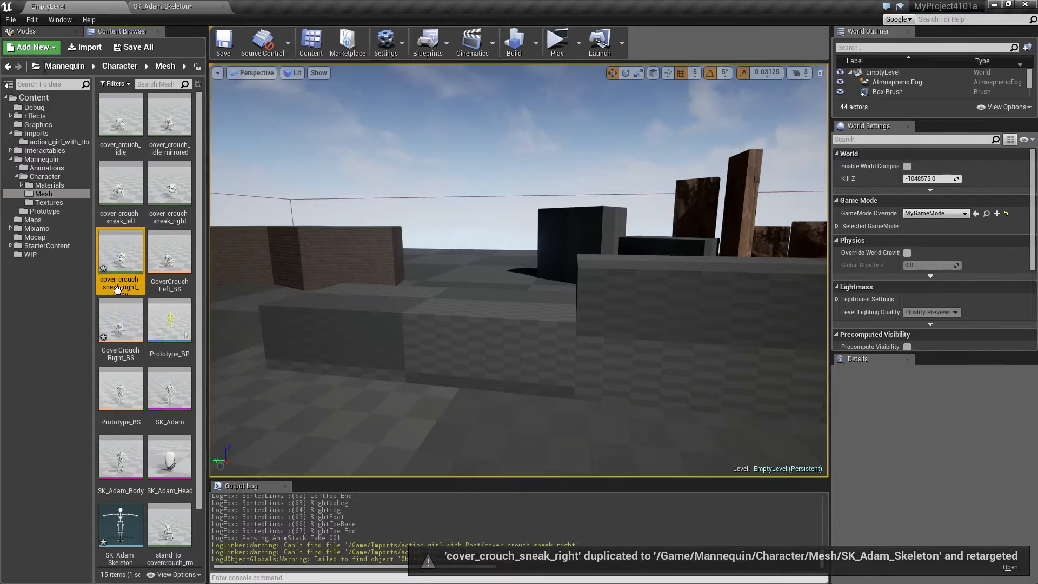
{"action": "left_click", "coordinate": [177, 211]}
{"action": "key", "text": "Delete"}
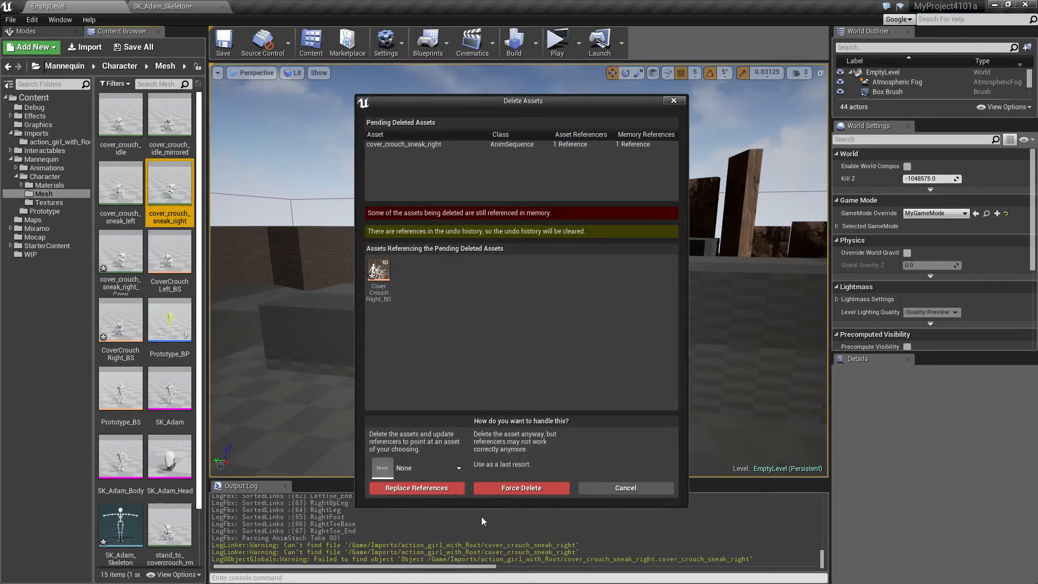
{"action": "left_click", "coordinate": [513, 488]}
Step: Rename the retargeted cover_crouch_sneak_right_Copy animation to cover_crouch_sneak_right
{"action": "left_click", "coordinate": [132, 260]}
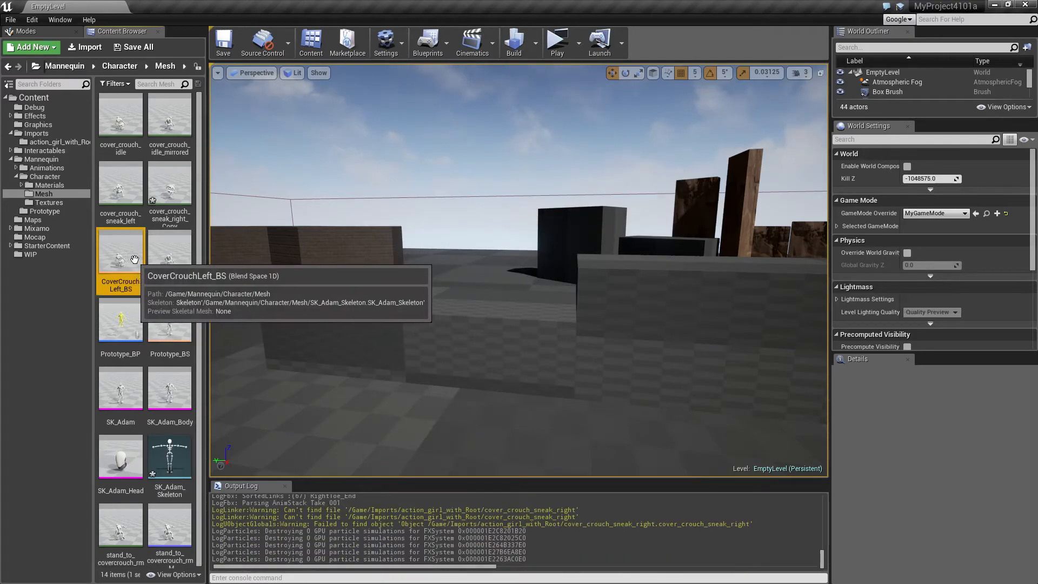
{"action": "left_click", "coordinate": [170, 183]}
{"action": "key", "text": "F2"}
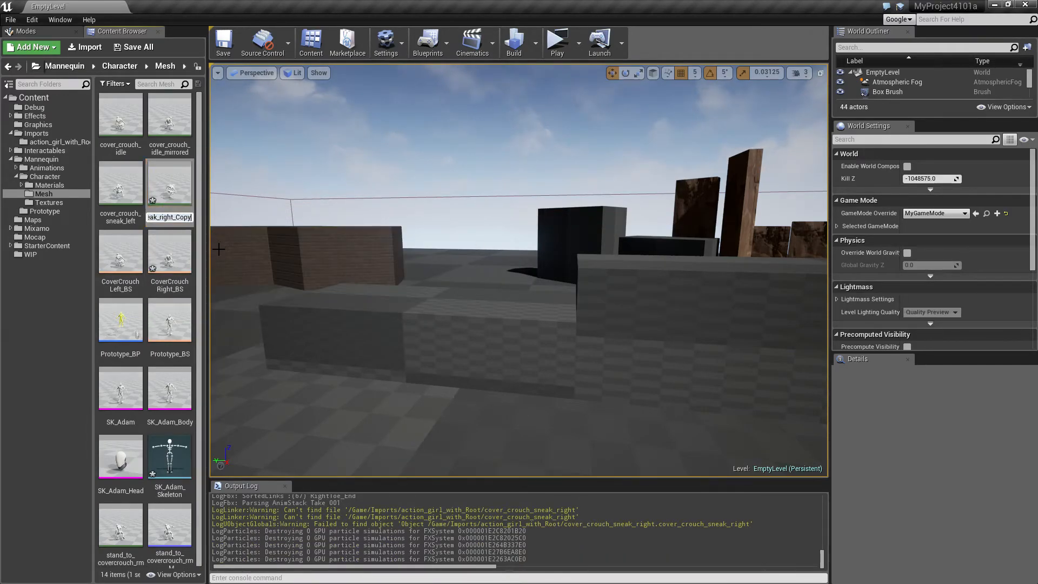
{"action": "key", "text": "Return"}
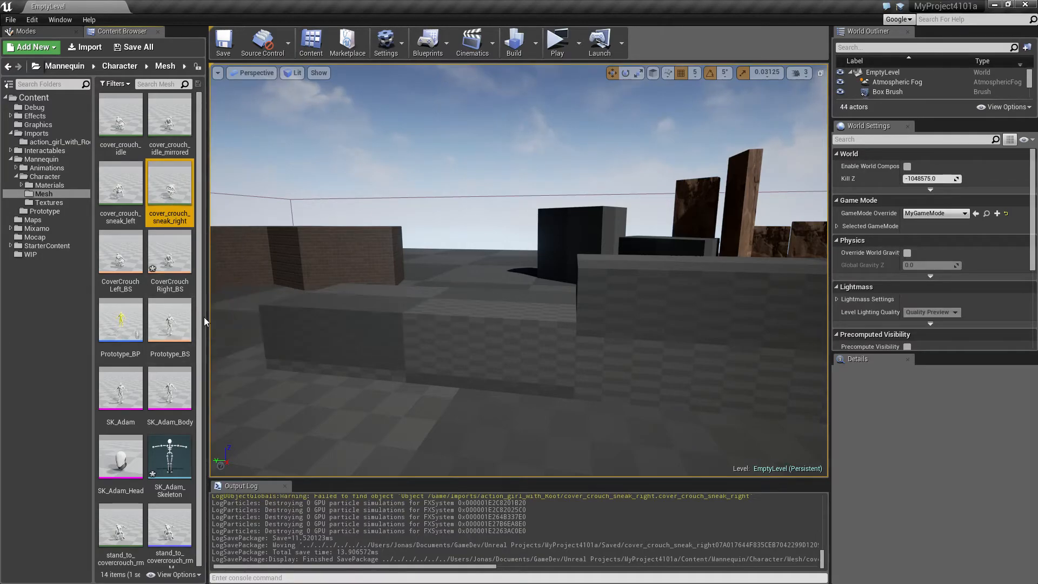
Step: Open the CoverCrouchRight_BS blend space and place the new cover_crouch_sneak_right animation at the -100 end of the Movement direction axis
{"action": "double_click", "coordinate": [164, 257]}
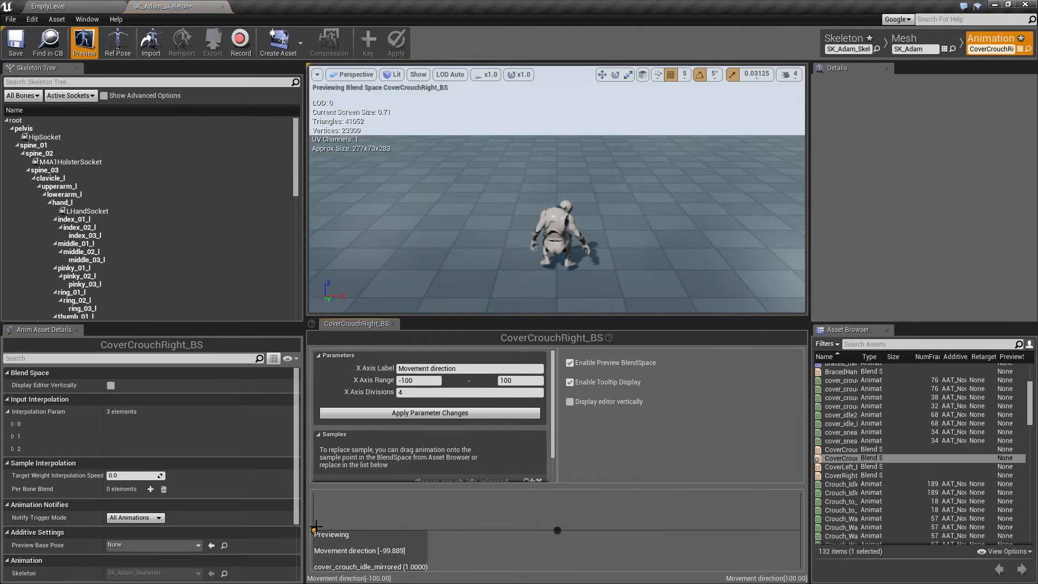
{"action": "left_click_drag", "start_coordinate": [861, 357], "coordinate": [961, 357]}
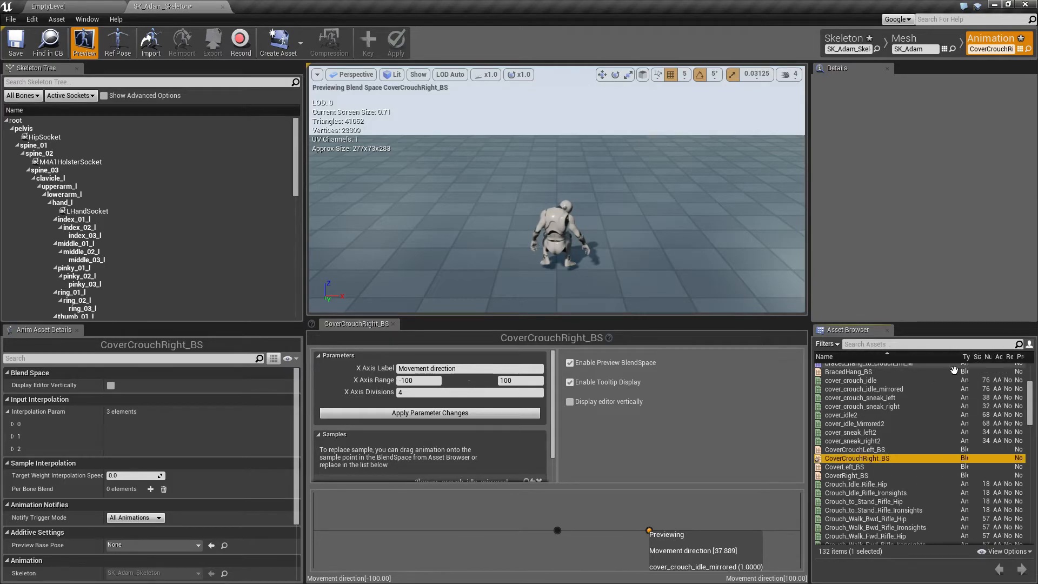
{"action": "left_click", "coordinate": [876, 407]}
{"action": "left_click_drag", "start_coordinate": [876, 406], "coordinate": [346, 533]}
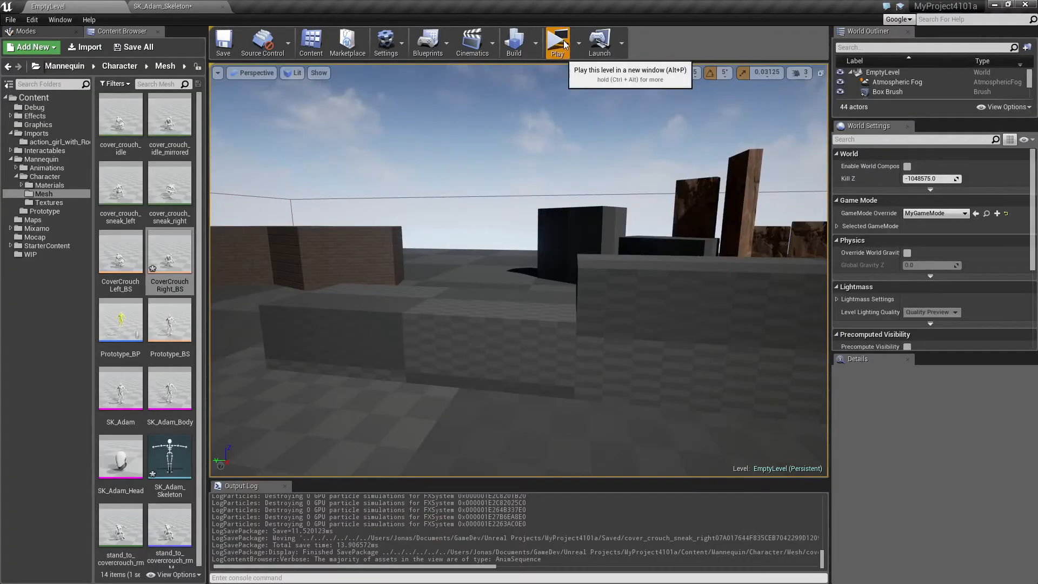
Step: Play the level in a new window, put the character into crouch cover and test sneaking along the low wall
{"action": "left_click", "coordinate": [557, 42]}
{"action": "key", "text": "w"}
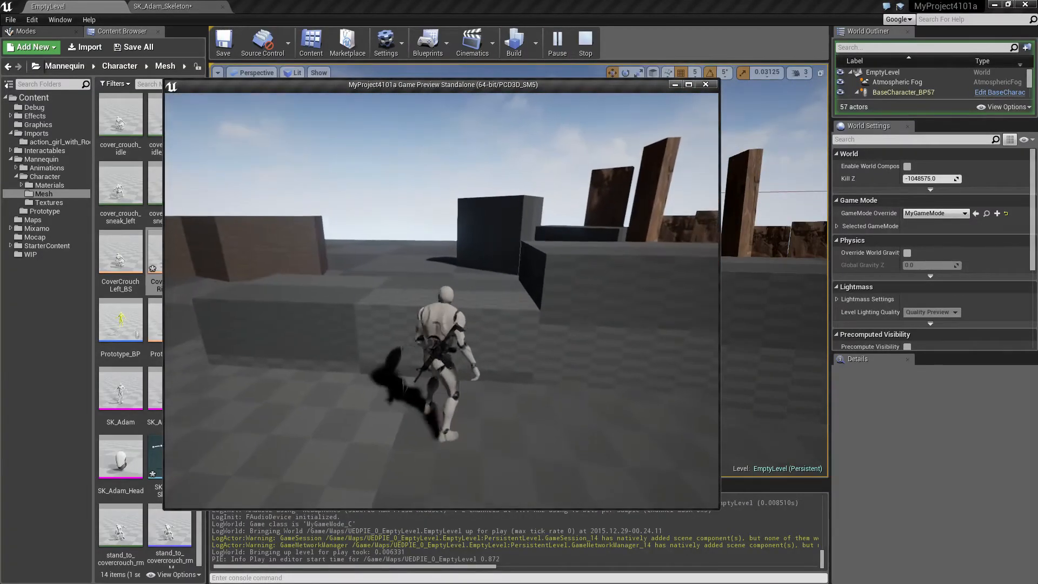
{"action": "key", "text": "c"}
{"action": "key", "text": "w"}
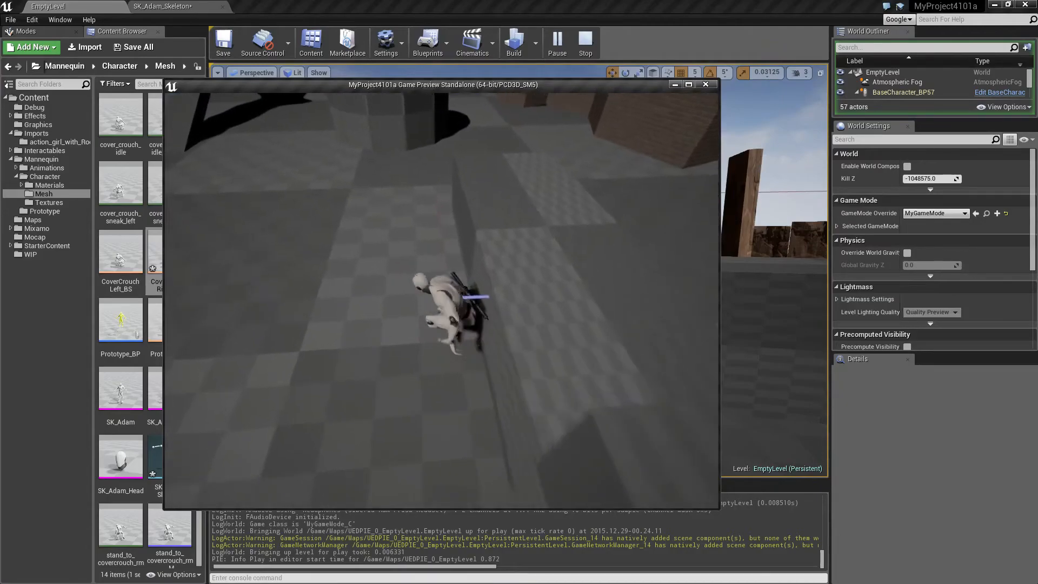
{"action": "key", "text": "w"}
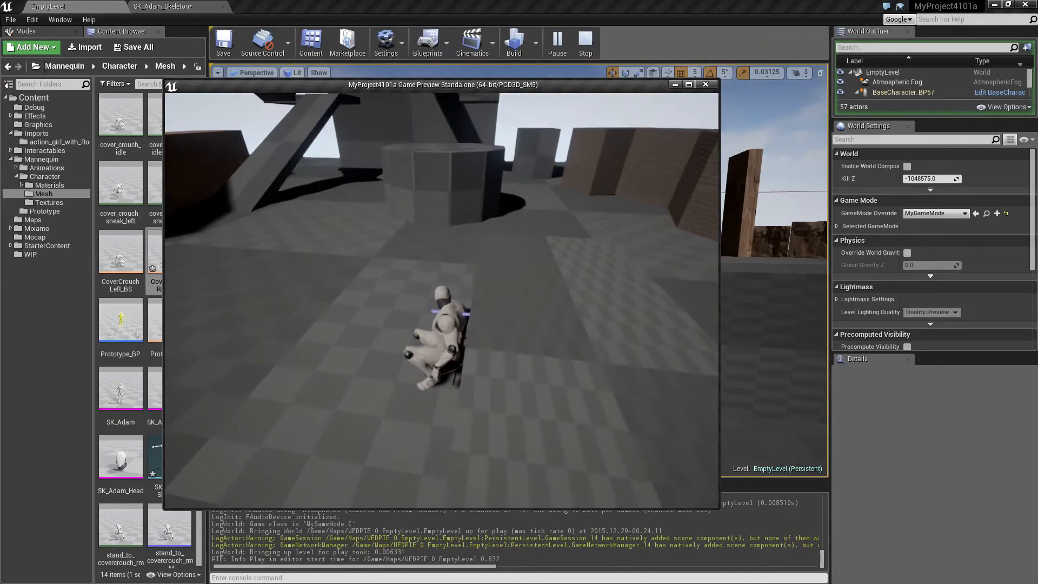
{"action": "key", "text": "w"}
{"action": "key", "text": "s"}
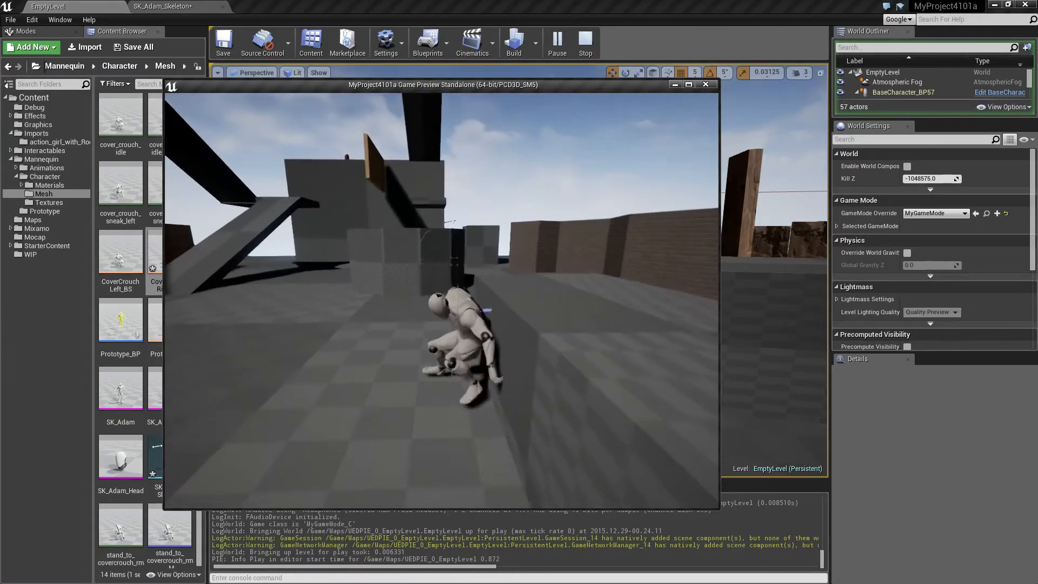
Step: Test the crouch cover idle and sneak animations near wall ends and beside the dark block, moving in different directions
{"action": "key", "text": "w"}
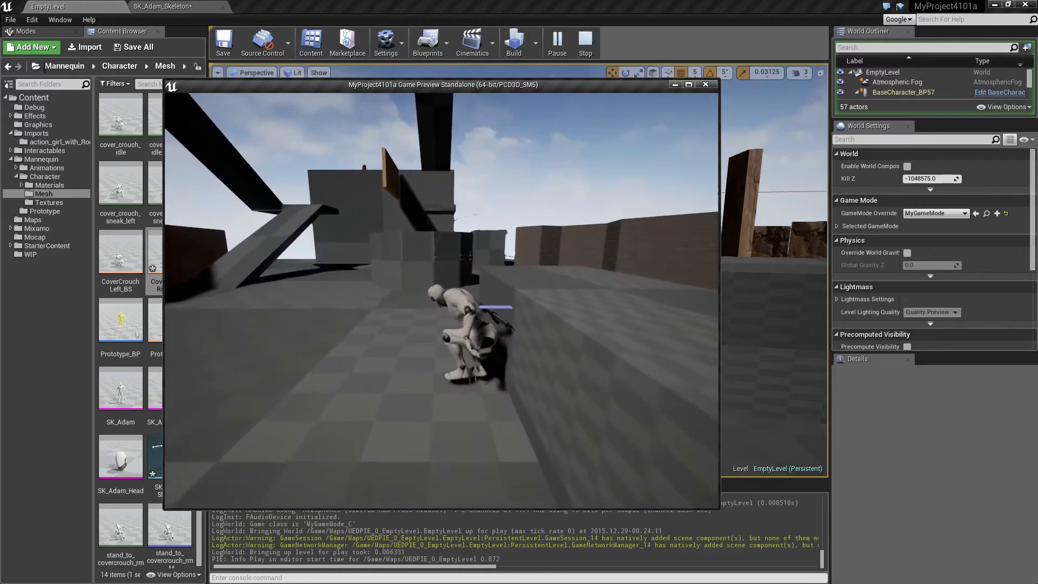
{"action": "key", "text": "d"}
{"action": "key", "text": "w"}
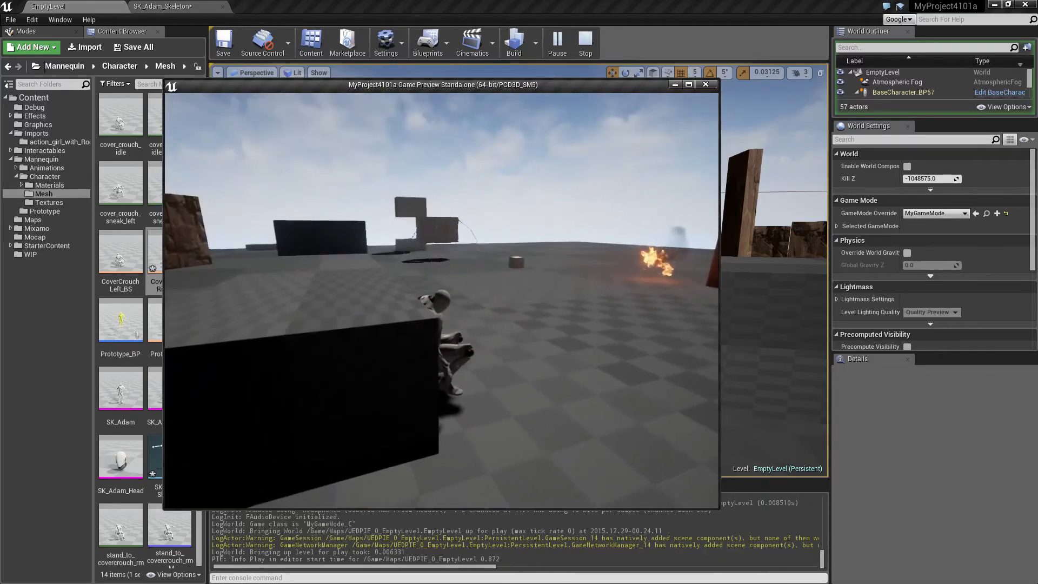
{"action": "key", "text": "s"}
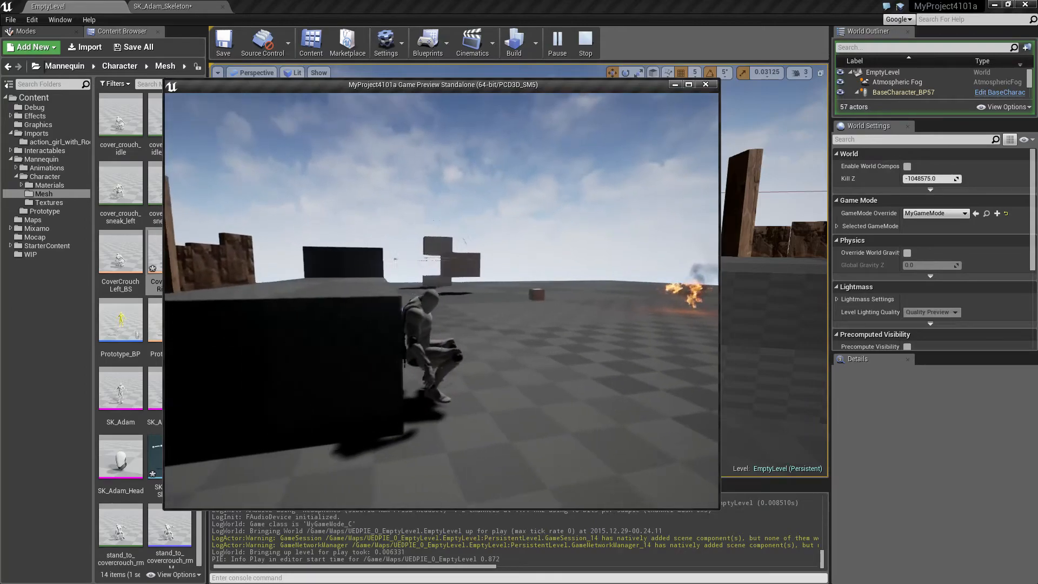
{"action": "key", "text": "w"}
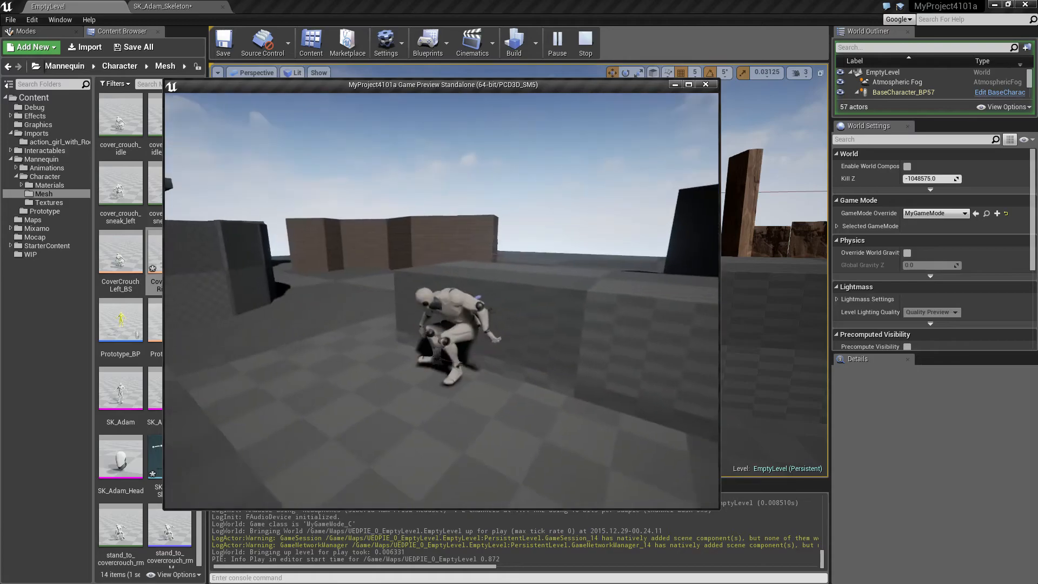
{"action": "key", "text": "d"}
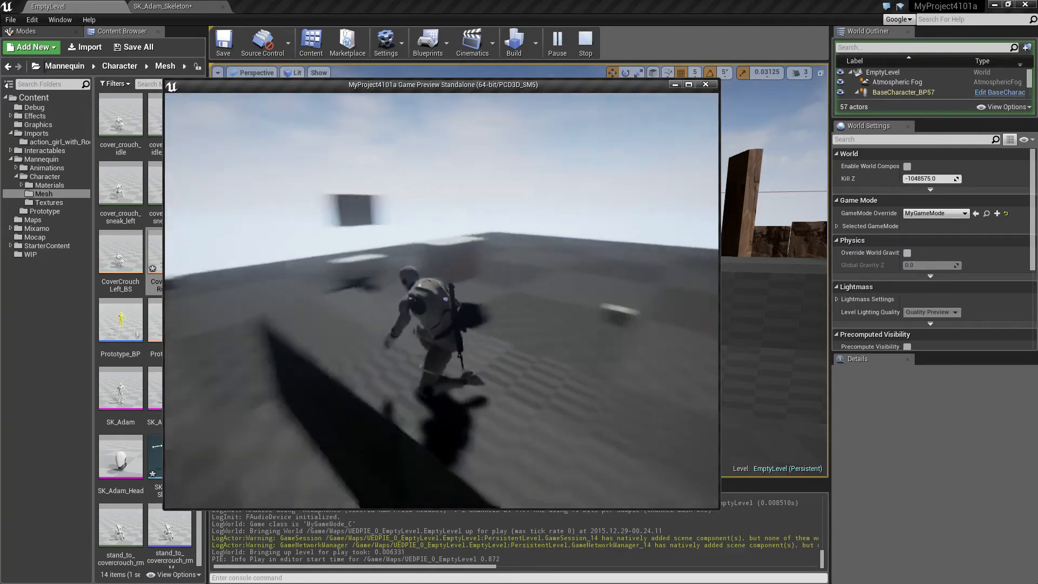
Step: Run and jump the character across the open level and back towards the walls
{"action": "key", "text": "w"}
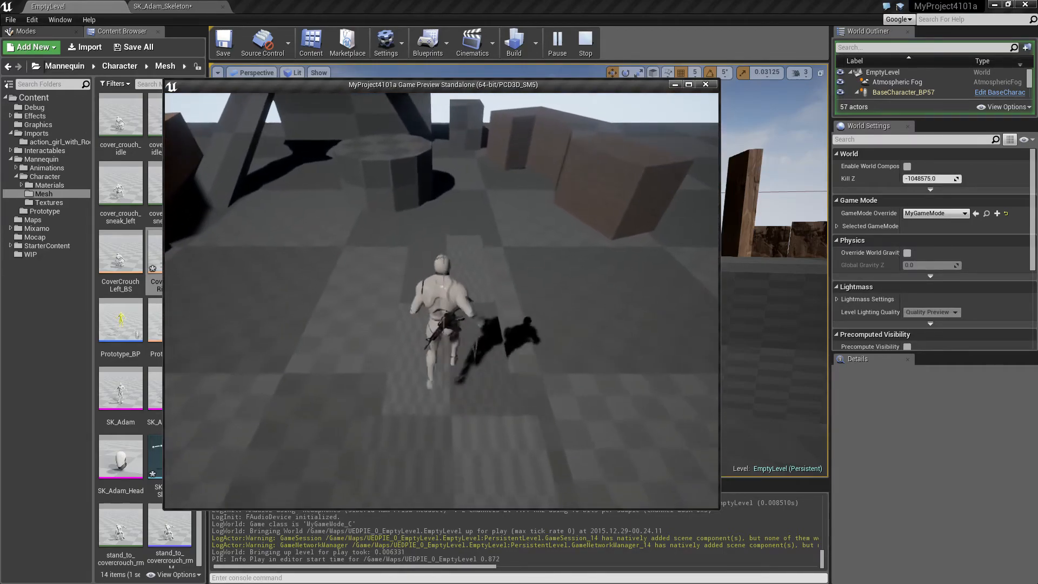
{"action": "key", "text": "space"}
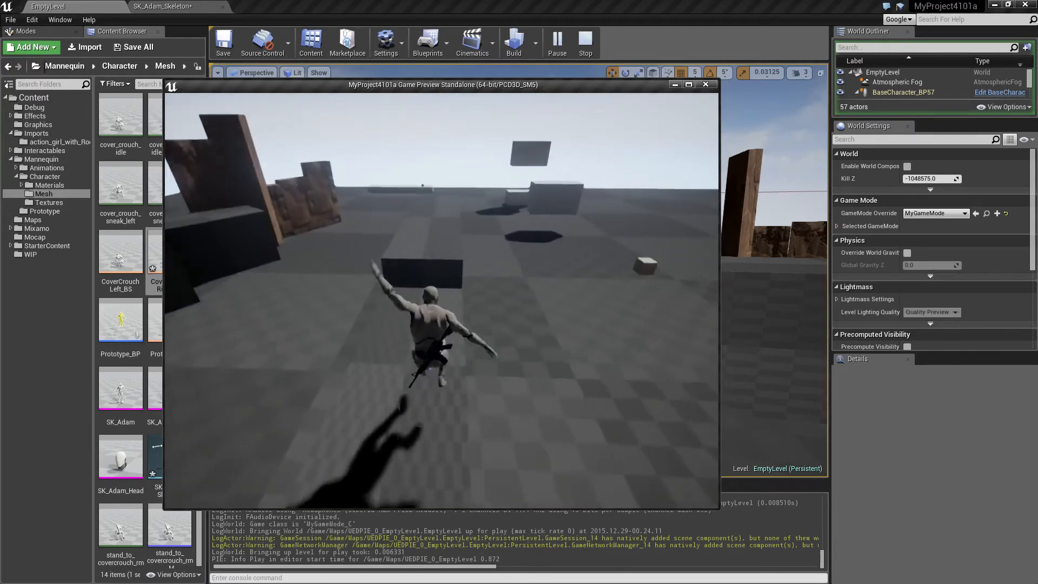
{"action": "key", "text": "space"}
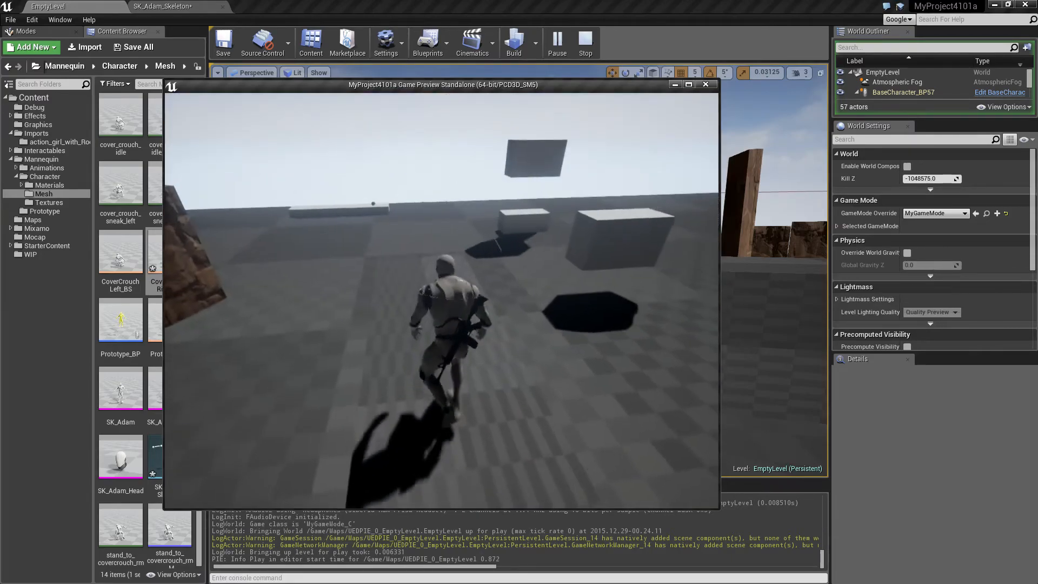
{"action": "key", "text": "space"}
{"action": "key", "text": "w"}
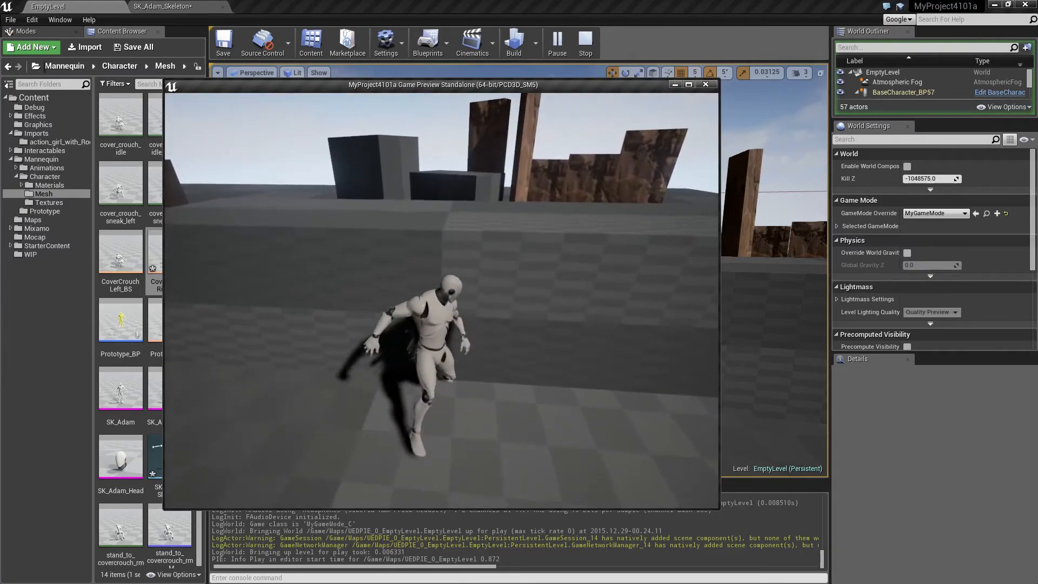
Step: Test aiming the rifle close to the tall wall while moving the character along it
{"action": "key", "text": "a"}
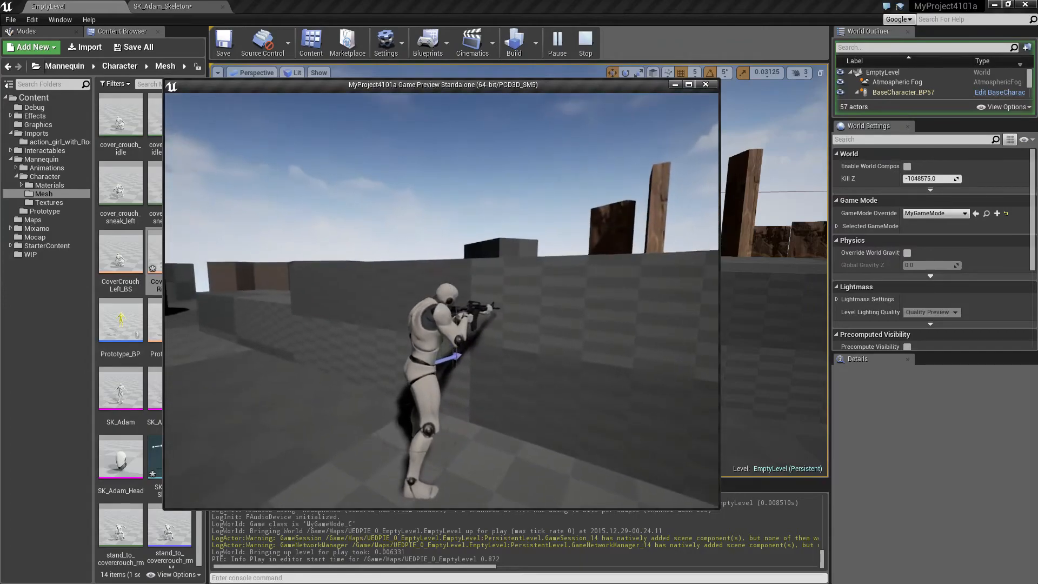
{"action": "key", "text": "w"}
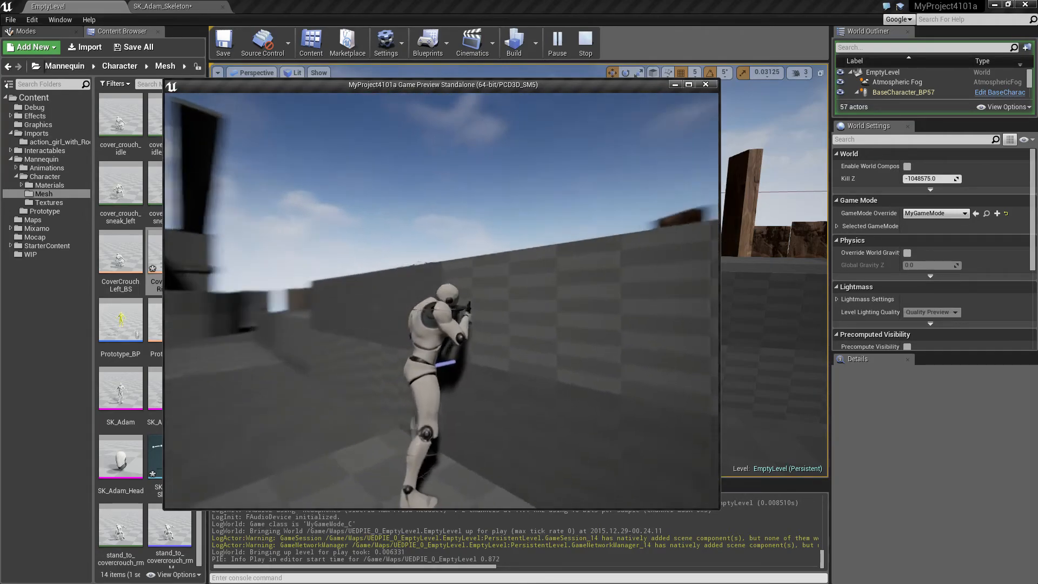
{"action": "key", "text": "d"}
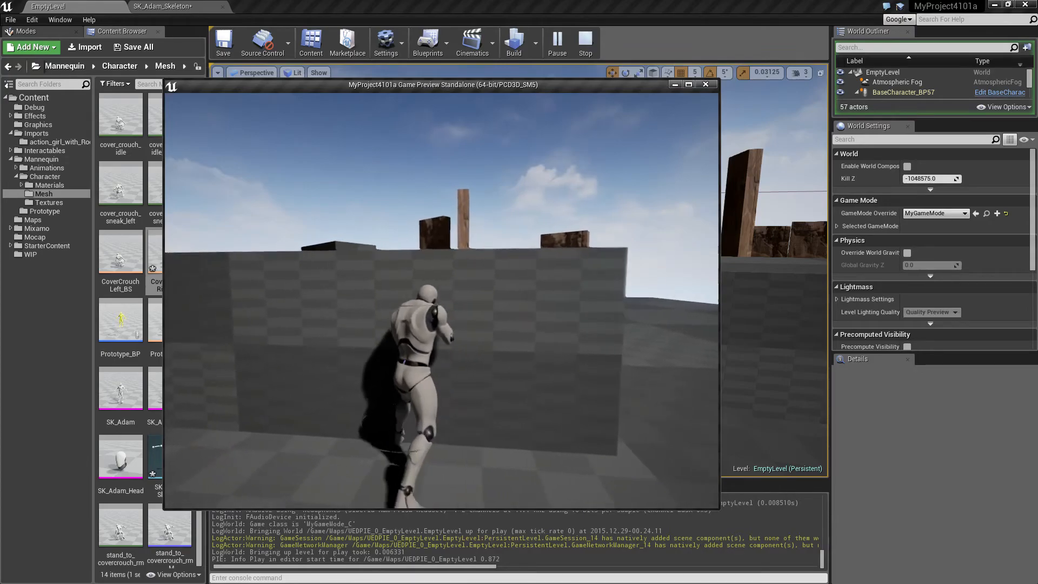
{"action": "key", "text": "a"}
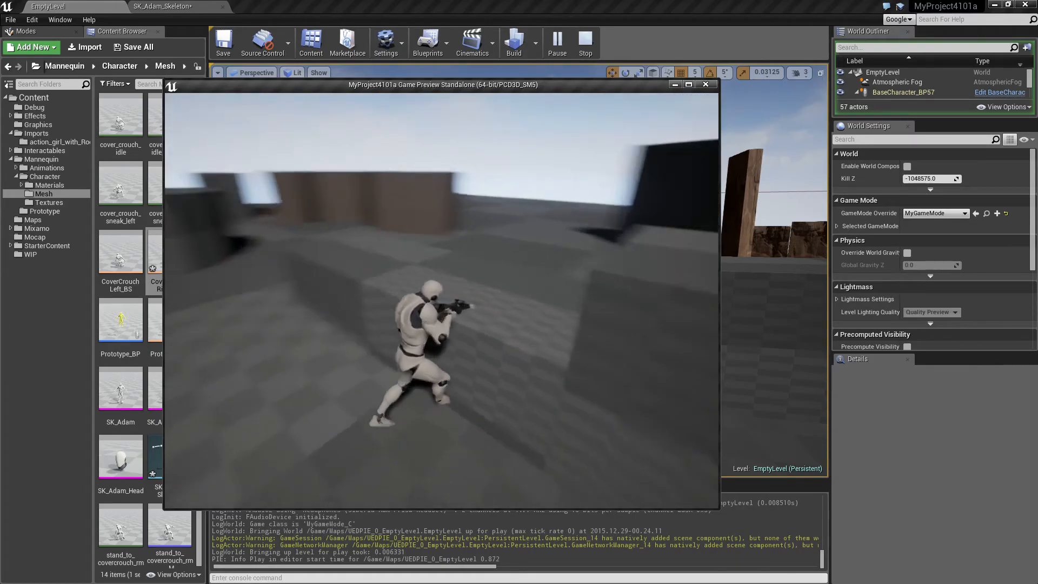
Step: Test moving around the low dark block with the rifle aimed, and walk back towards the walls with it holstered
{"action": "key", "text": "w"}
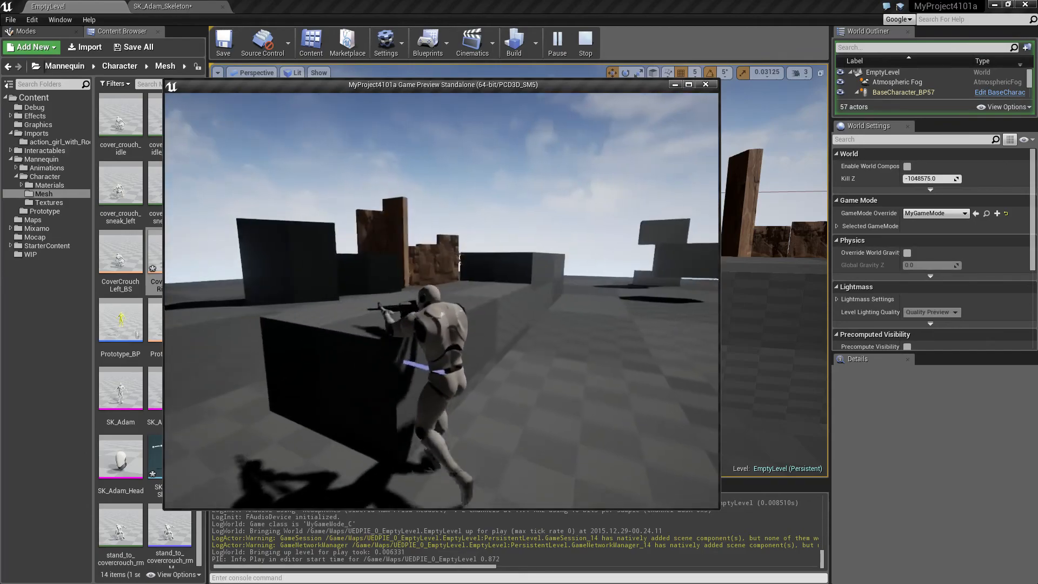
{"action": "key", "text": "a"}
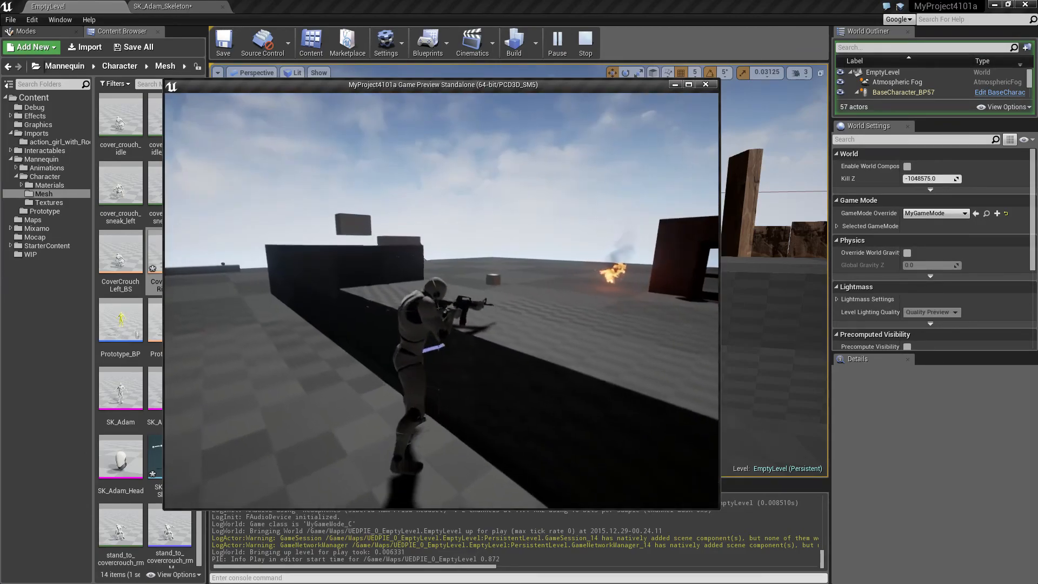
{"action": "key", "text": "d"}
{"action": "key", "text": "w"}
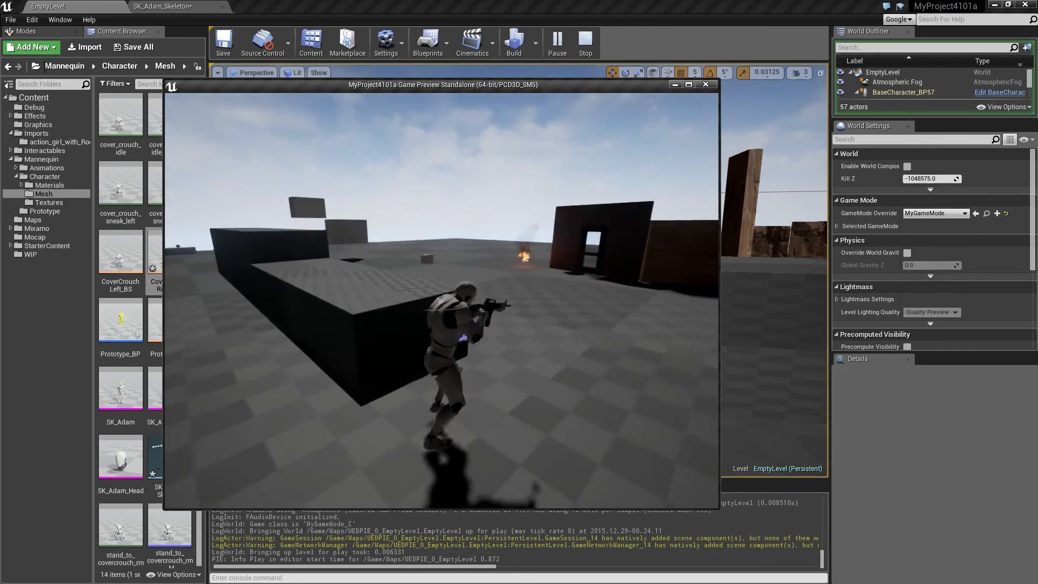
{"action": "key", "text": "w"}
{"action": "key", "text": "d"}
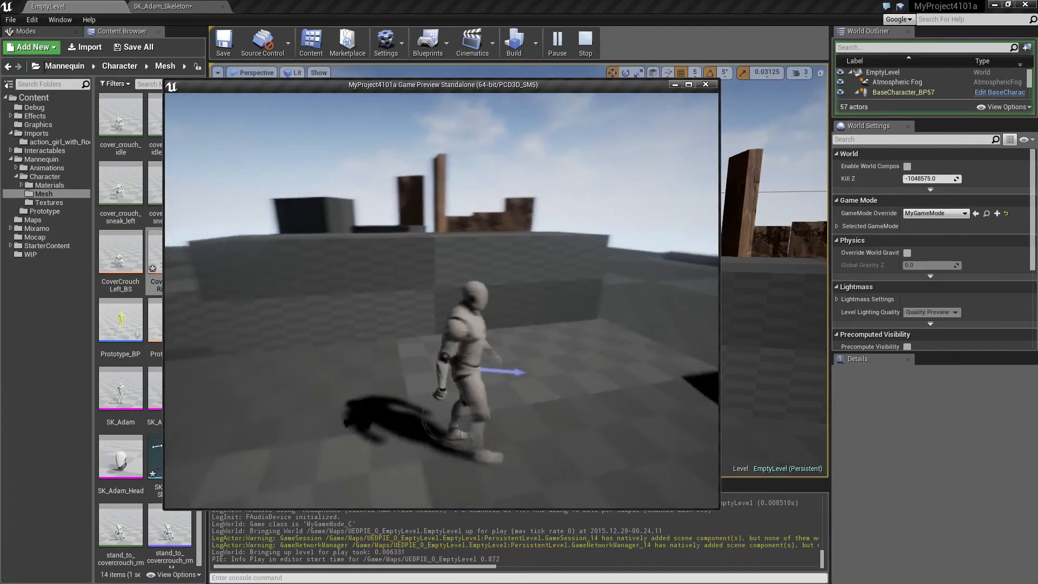
Step: Return to the tall wall and check the rifle aiming and standing poses against it
{"action": "key", "text": "w"}
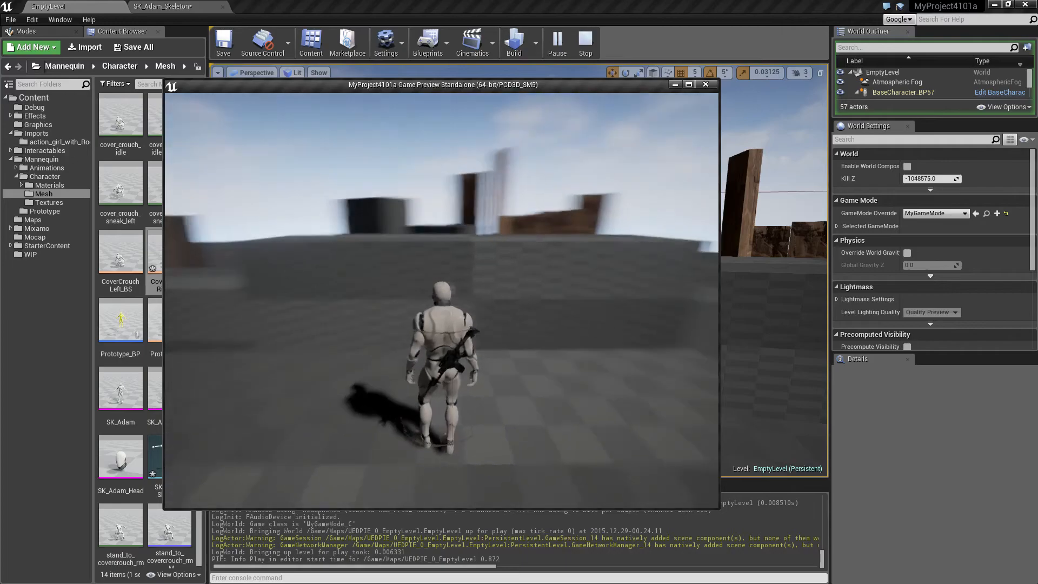
{"action": "key", "text": "d"}
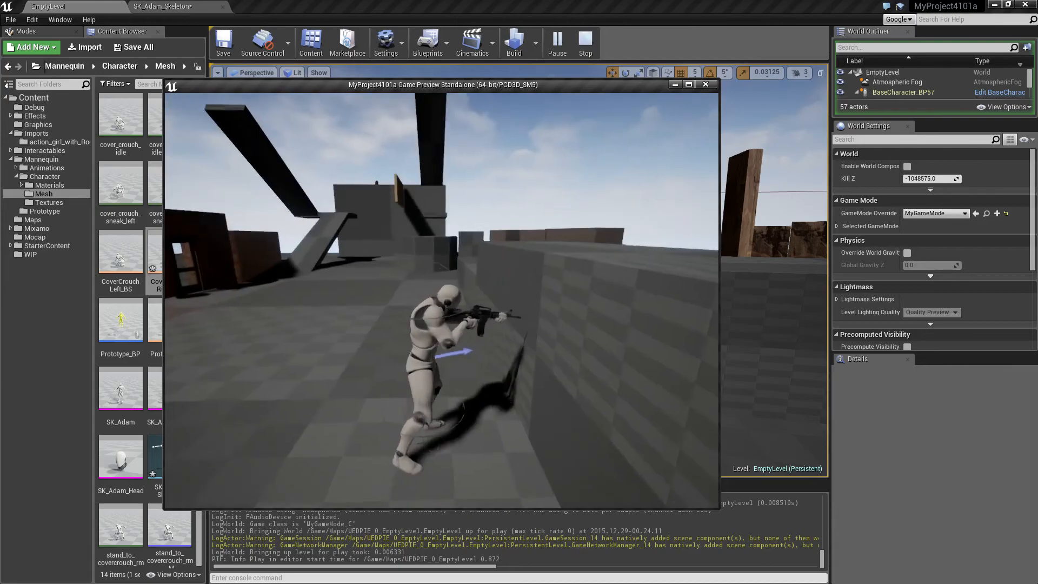
{"action": "key", "text": "w"}
{"action": "key", "text": "w"}
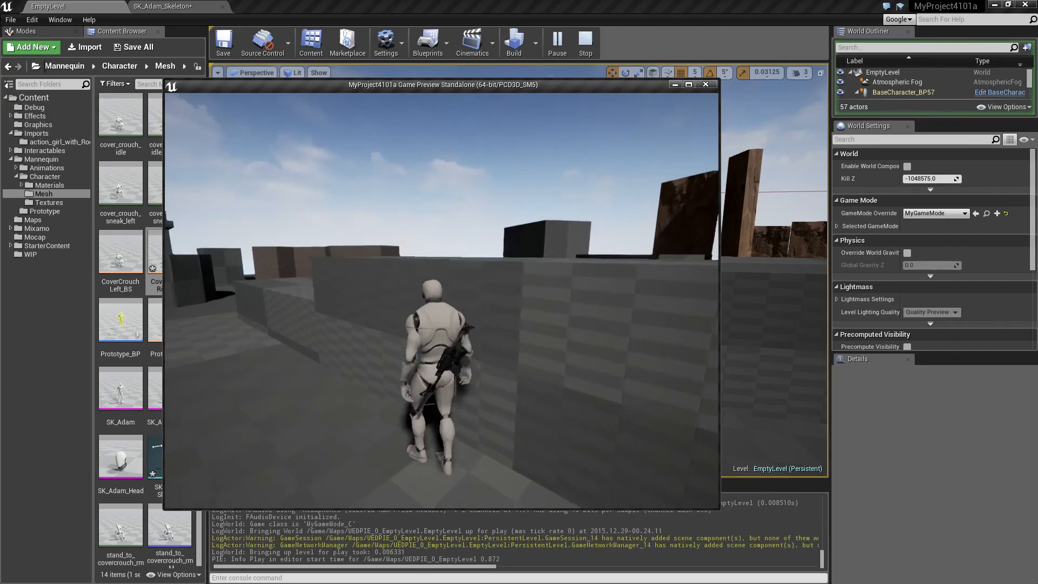
Step: Check the crouch cover pose against the low wall and run the character back into the open area
{"action": "key", "text": "w"}
{"action": "key", "text": "w"}
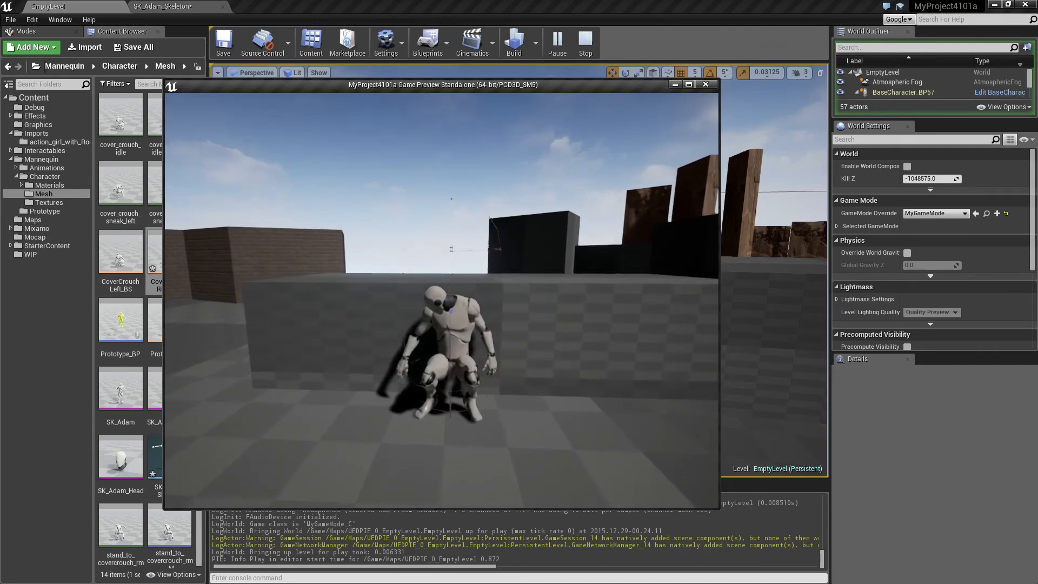
{"action": "key", "text": "w"}
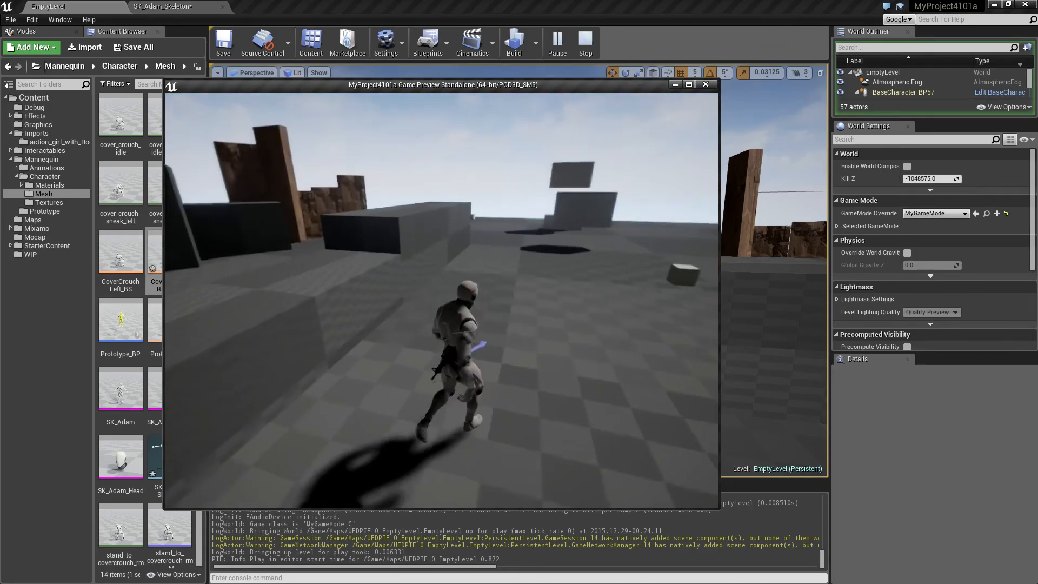
{"action": "key", "text": "w"}
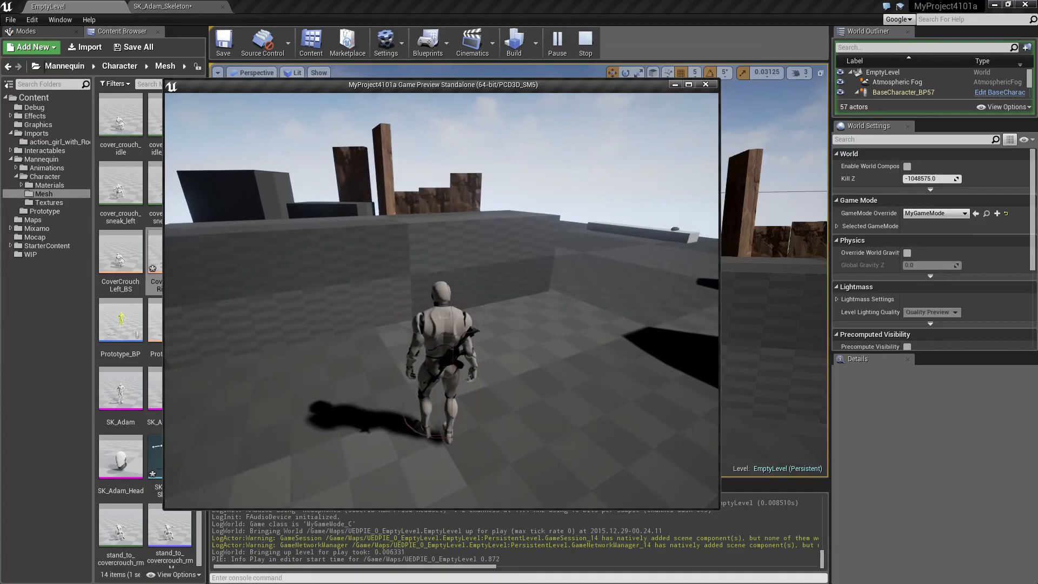
Step: Run the character back to the walls, take cover and test sneaking from the tall wall along the low wall and around its end
{"action": "key", "text": "d"}
{"action": "key", "text": "a"}
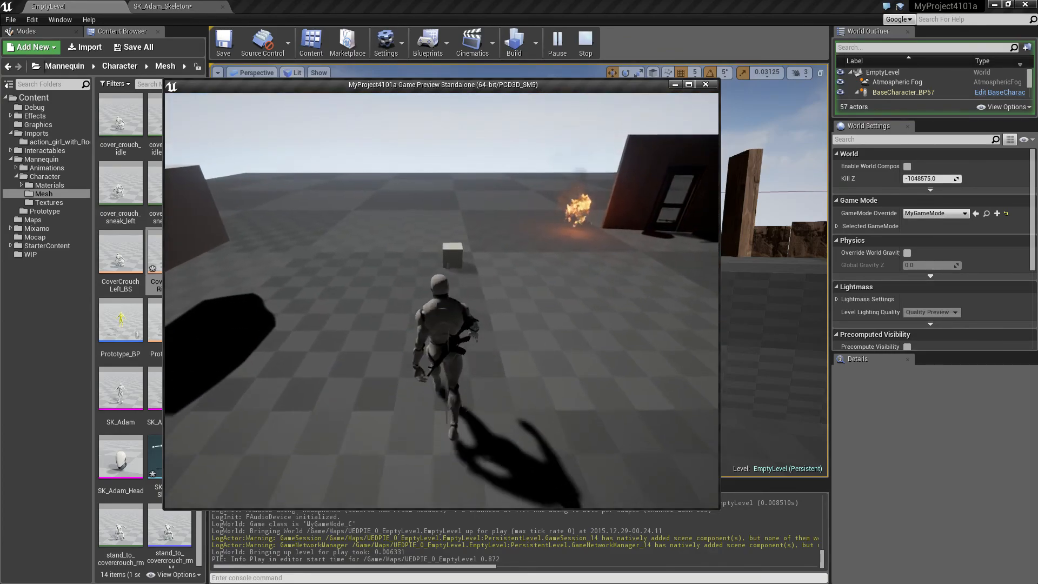
{"action": "key", "text": "w"}
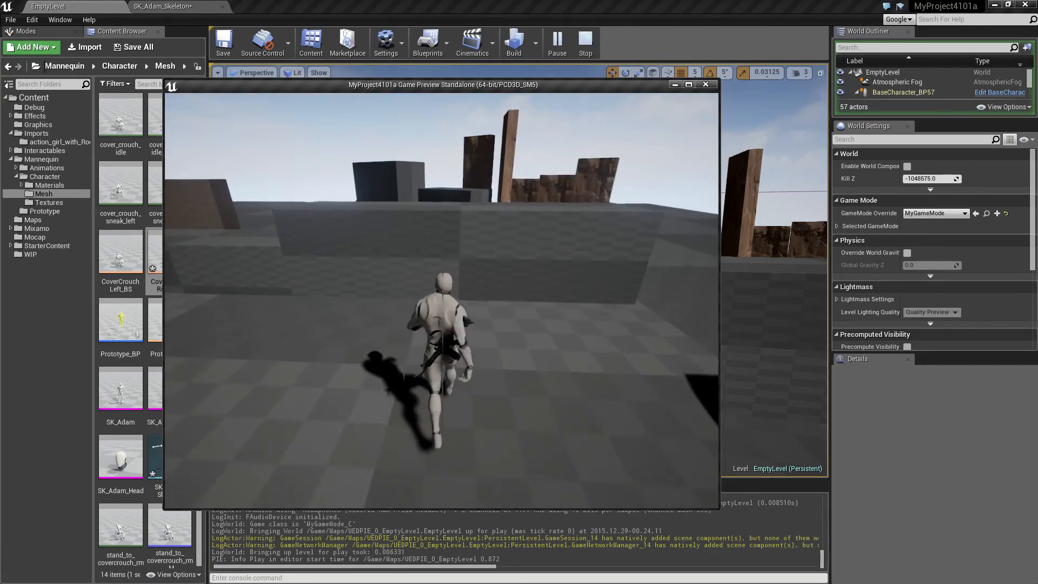
{"action": "key", "text": "c"}
{"action": "key", "text": "a"}
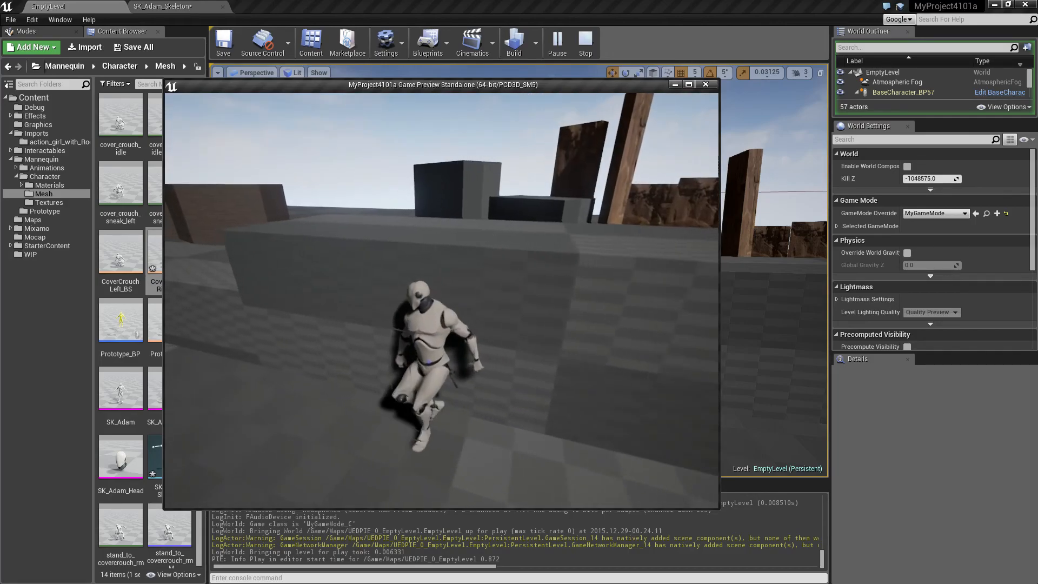
{"action": "key", "text": "a"}
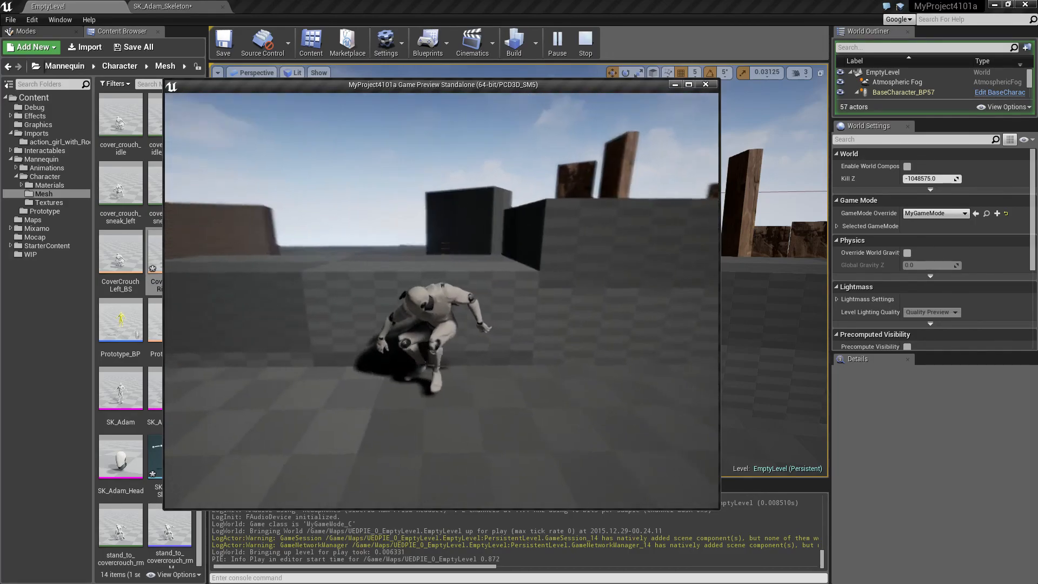
{"action": "key", "text": "a"}
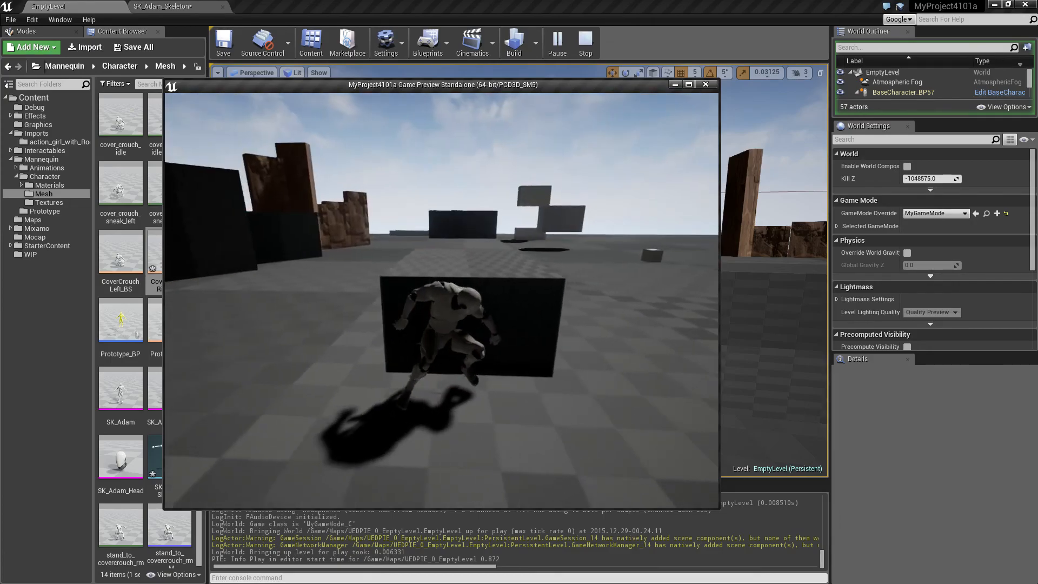
Step: Move the character out of cover, test jumping and walking in the open area, and end the game preview
{"action": "key", "text": "space"}
{"action": "key", "text": "w"}
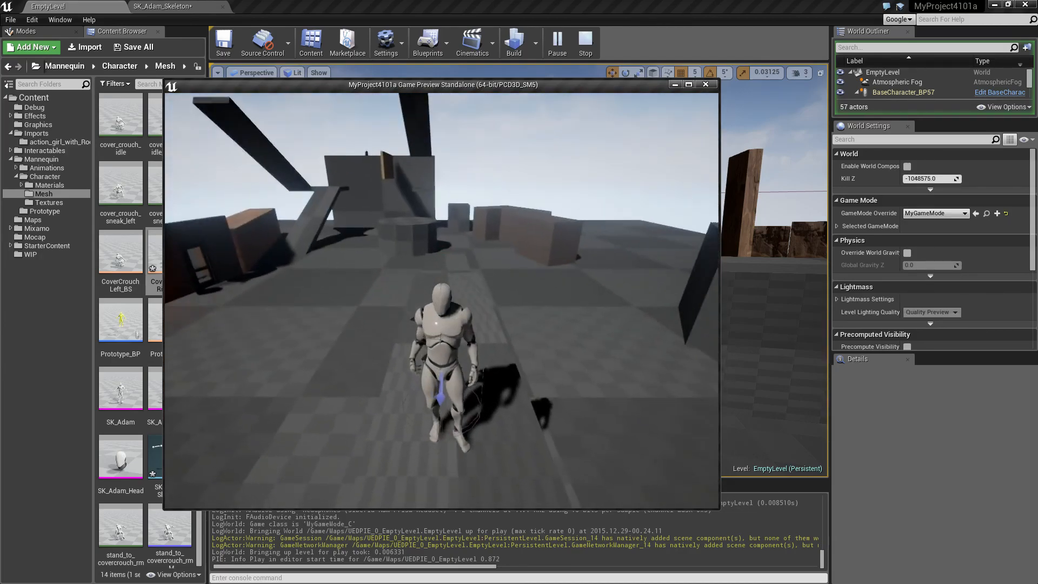
{"action": "key", "text": "space"}
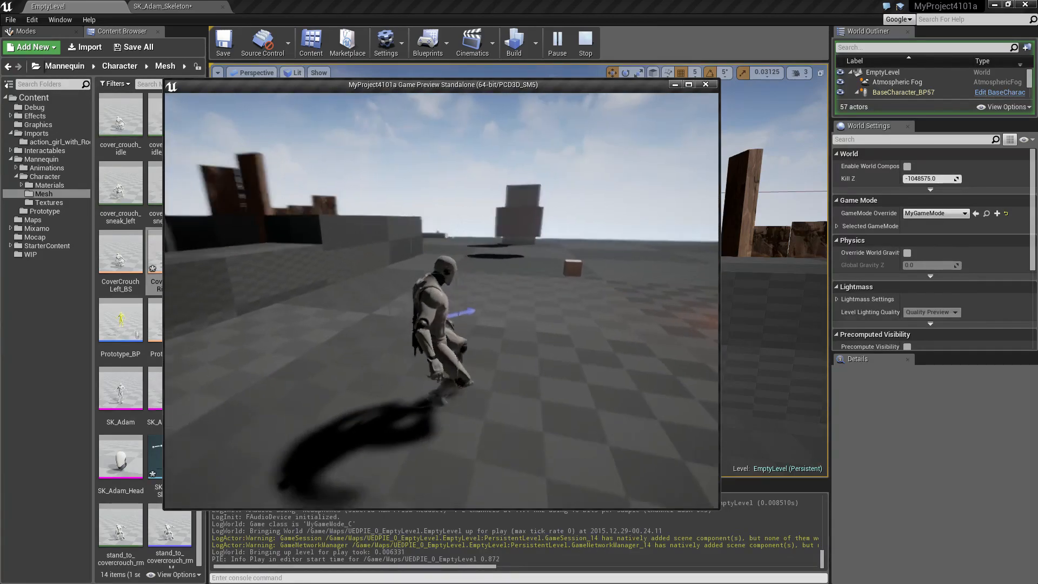
{"action": "key", "text": "w"}
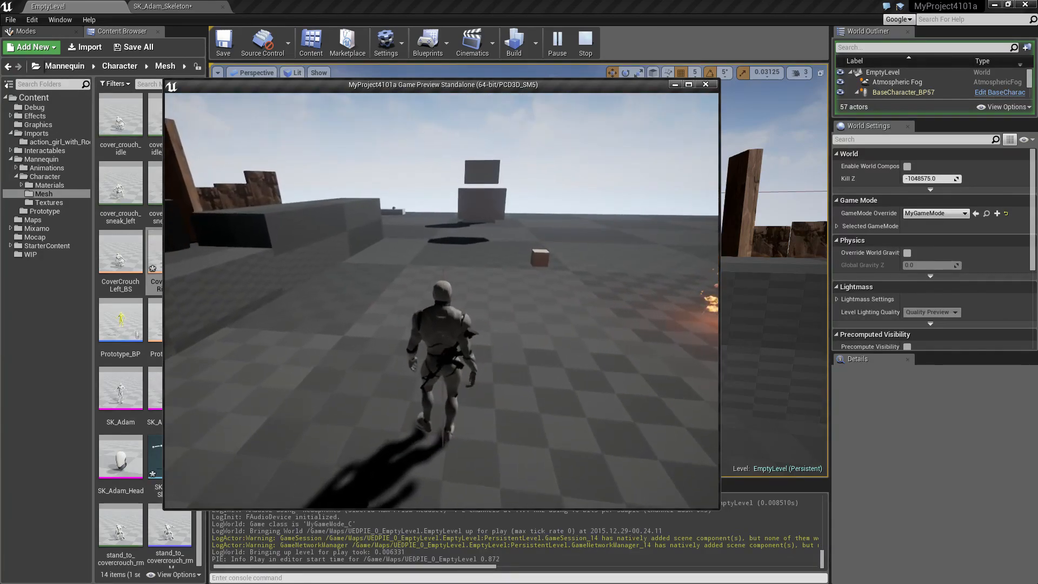
{"action": "key", "text": "Escape"}
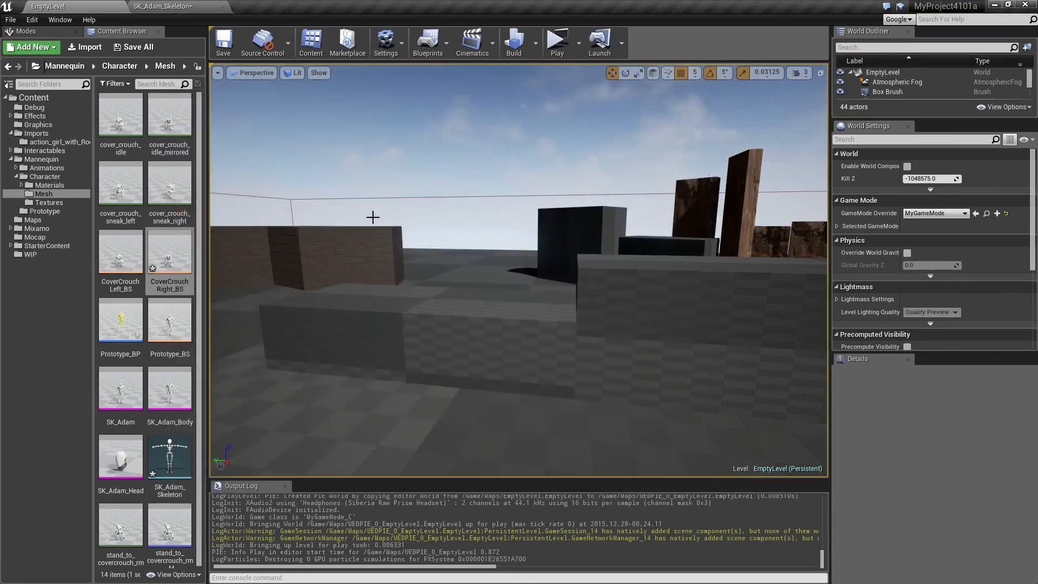